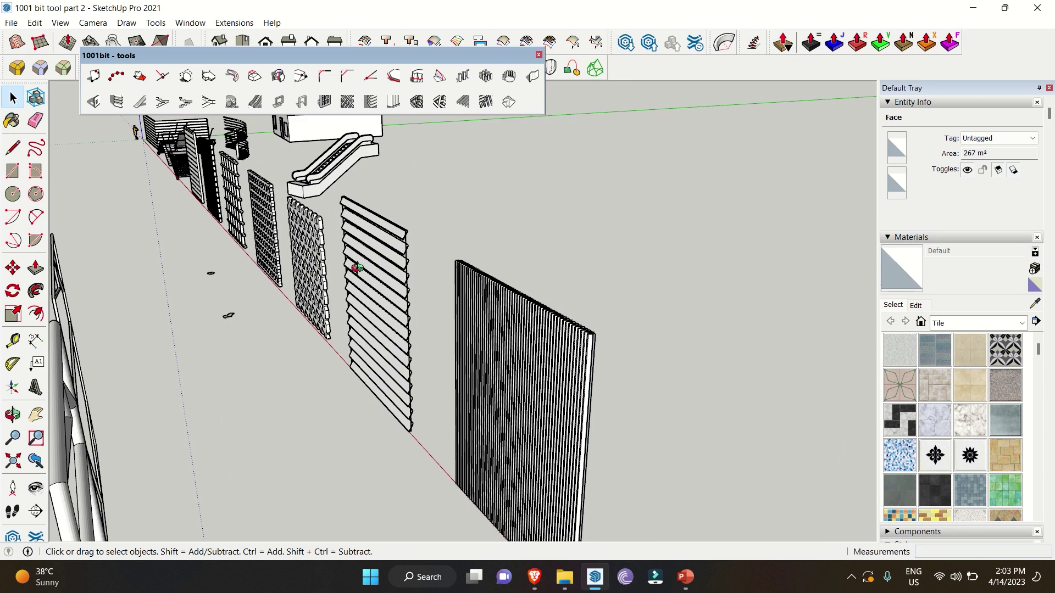
{"action": "middle_click_drag", "start_coordinate": [360, 273], "coordinate": [586, 228]}
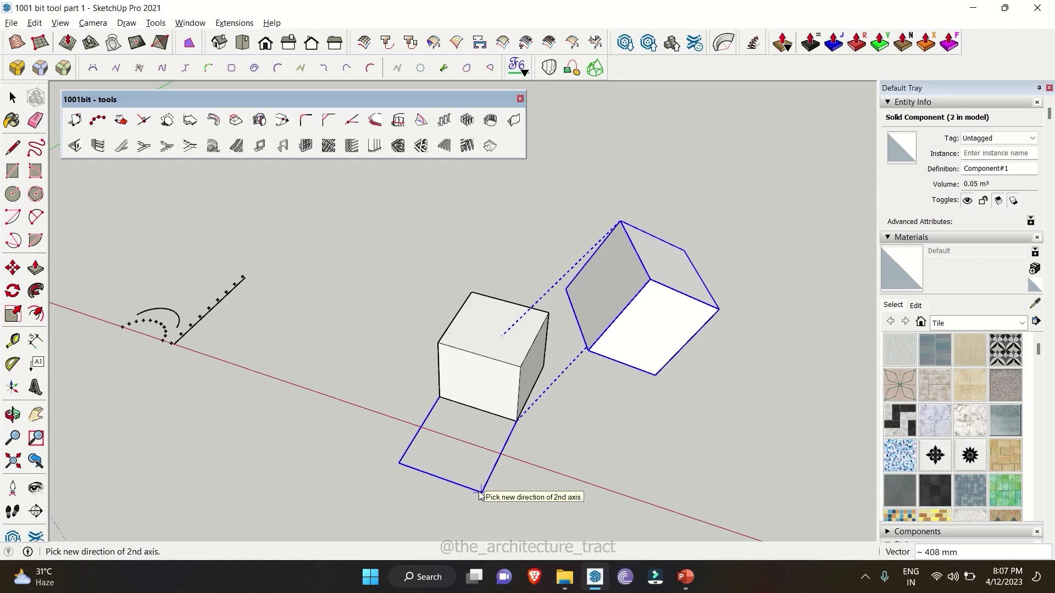
{"action": "left_click", "coordinate": [480, 493]}
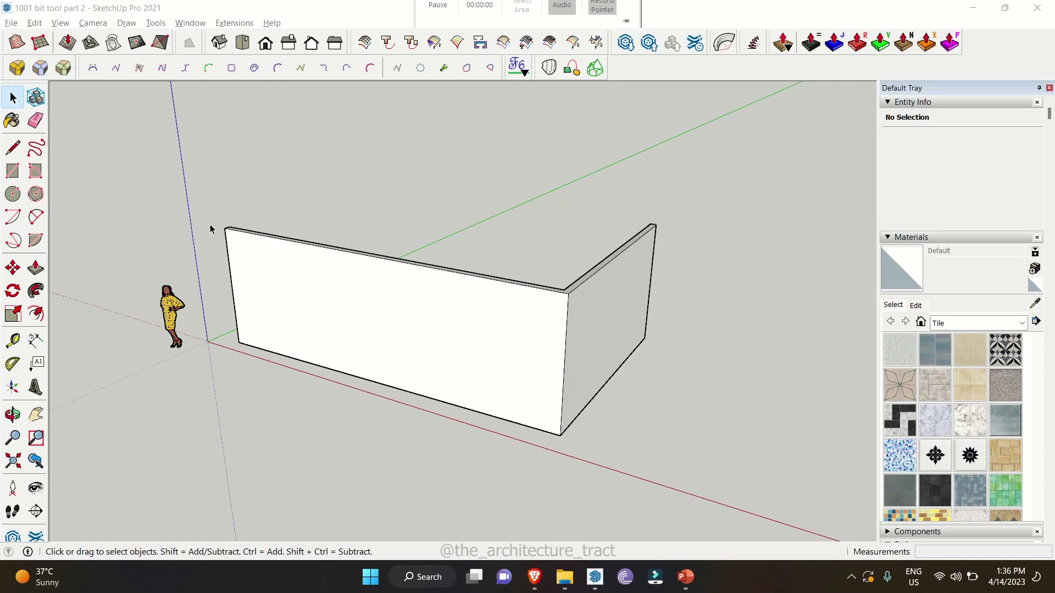
{"action": "scroll", "coordinate": [518, 313], "scroll_direction": "down", "scroll_amount": 3}
{"action": "mouse_move", "coordinate": [518, 313]}
{"action": "middle_mouse_down"}
{"action": "mouse_move", "coordinate": [473, 332]}
{"action": "mouse_move", "coordinate": [489, 319]}
{"action": "middle_mouse_up"}
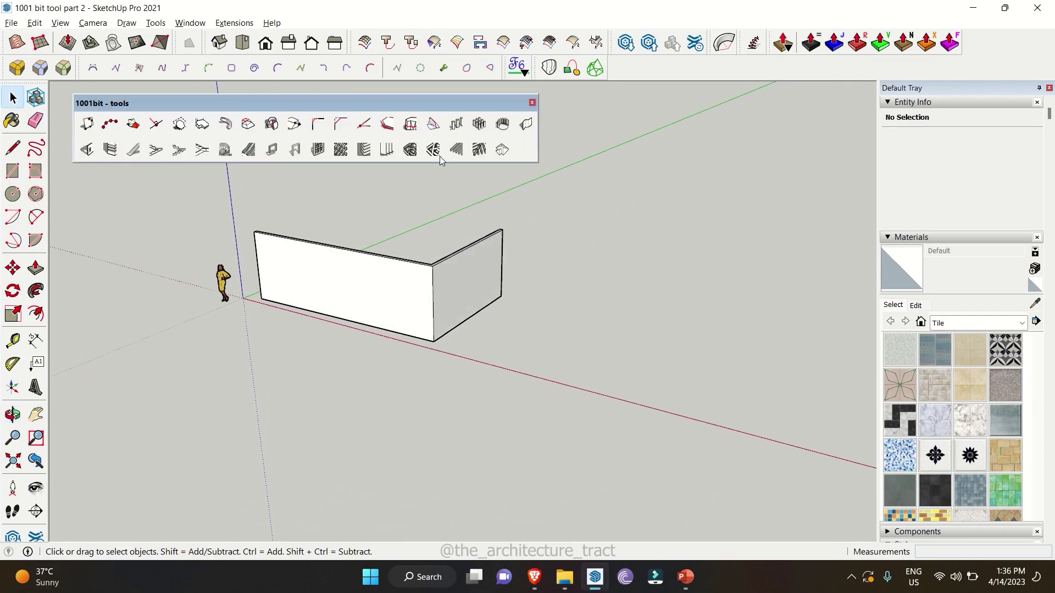
{"action": "scroll", "coordinate": [431, 356], "scroll_direction": "up", "scroll_amount": 3}
{"action": "scroll", "coordinate": [431, 356], "scroll_direction": "down", "scroll_amount": 2}
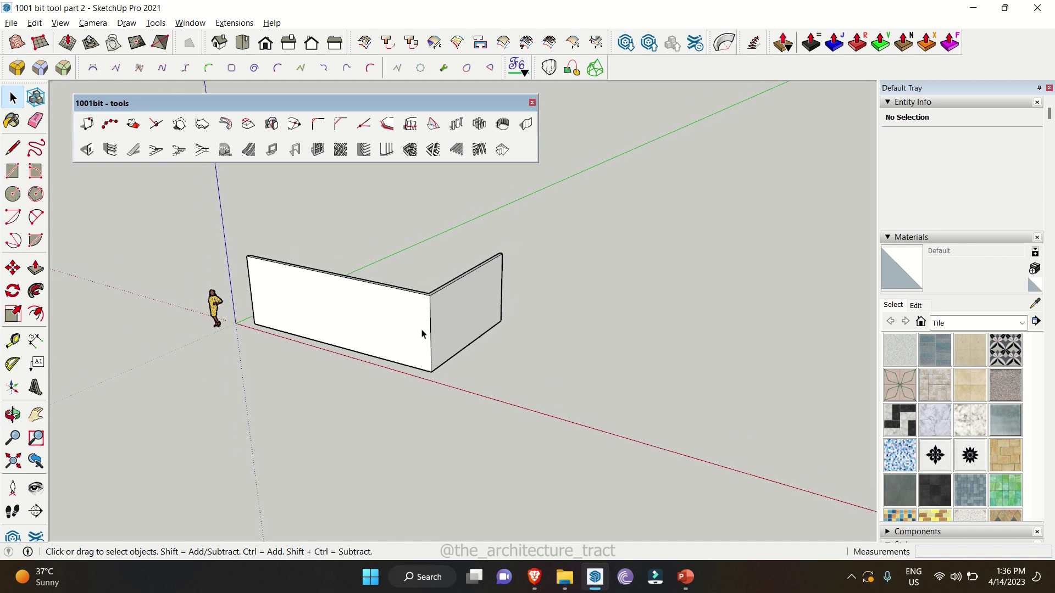
{"action": "scroll", "coordinate": [438, 290], "scroll_direction": "up", "scroll_amount": 5}
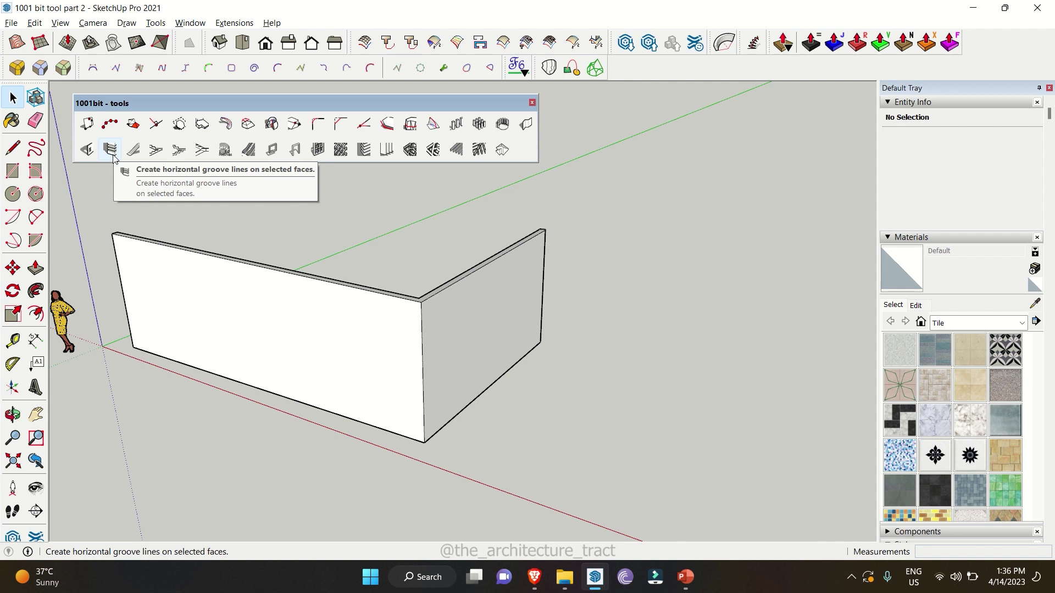
{"action": "scroll", "coordinate": [373, 395], "scroll_direction": "down", "scroll_amount": 1}
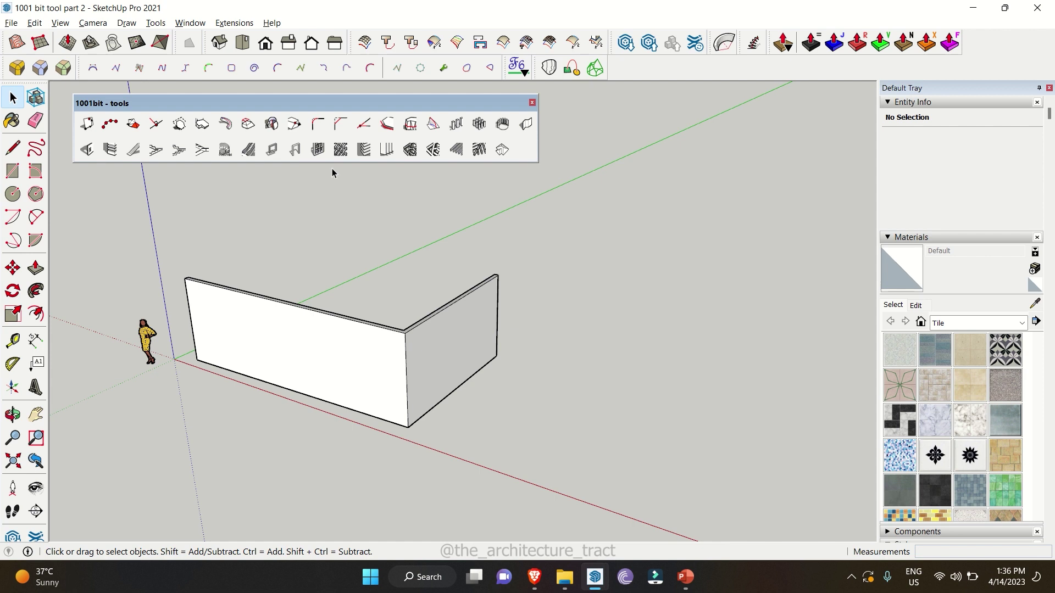
{"action": "middle_click_drag", "start_coordinate": [355, 233], "coordinate": [419, 272]}
{"action": "scroll", "coordinate": [494, 277], "scroll_direction": "up", "scroll_amount": 3}
{"action": "scroll", "coordinate": [654, 247], "scroll_direction": "down", "scroll_amount": 3}
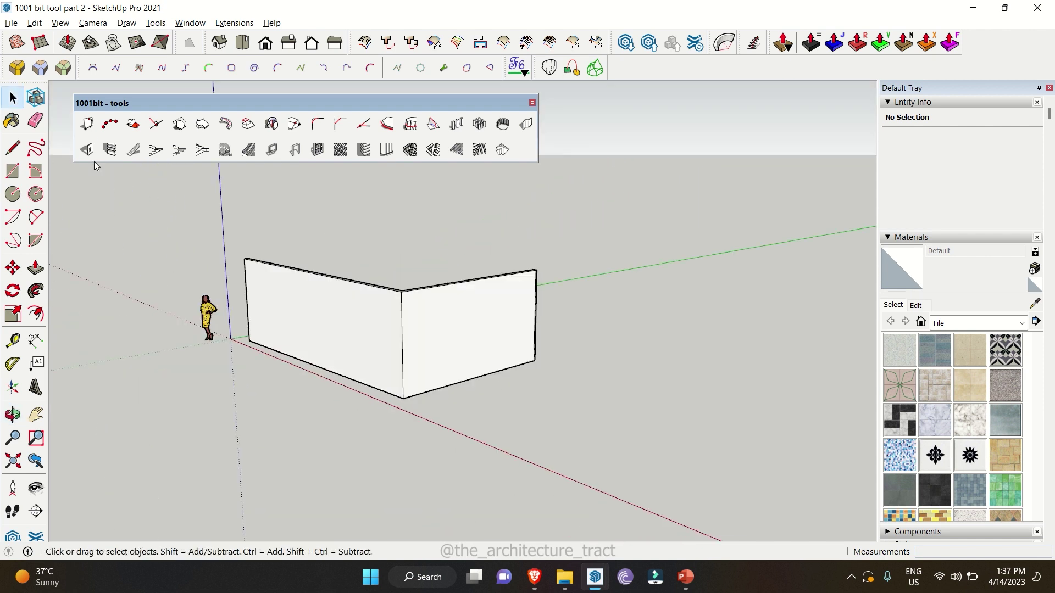
Open the L-shaped wall group for editing and select its two large outer faces.
{"action": "scroll", "coordinate": [438, 357], "scroll_direction": "up", "scroll_amount": 3}
{"action": "double_click", "coordinate": [393, 348]}
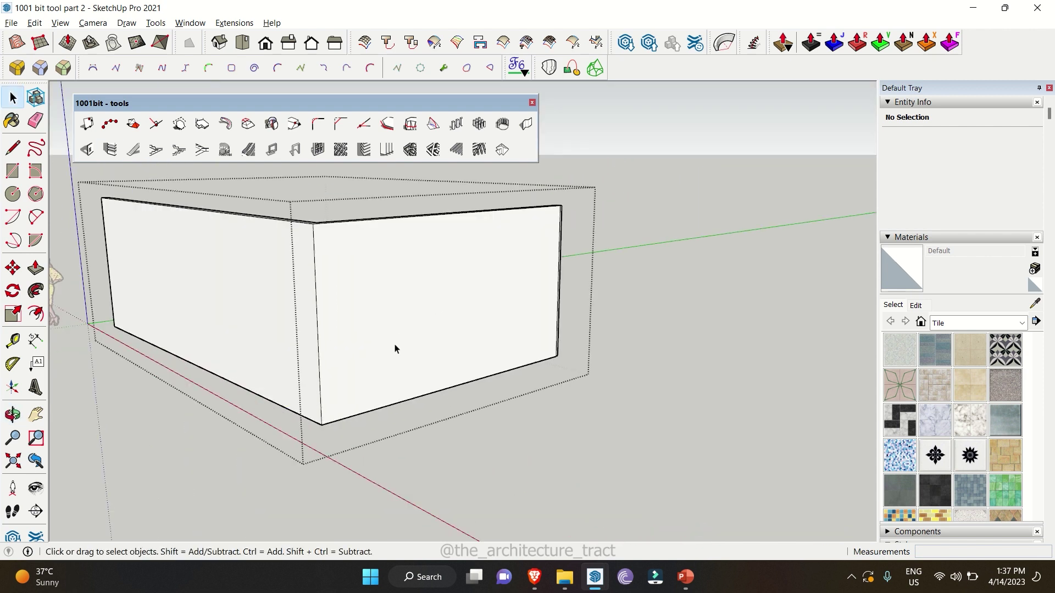
{"action": "left_click", "coordinate": [394, 348]}
{"action": "middle_click_drag", "start_coordinate": [393, 349], "coordinate": [292, 340]}
{"action": "scroll", "coordinate": [291, 337], "scroll_direction": "up", "scroll_amount": 2}
{"action": "left_click", "coordinate": [291, 306], "text": "shift"}
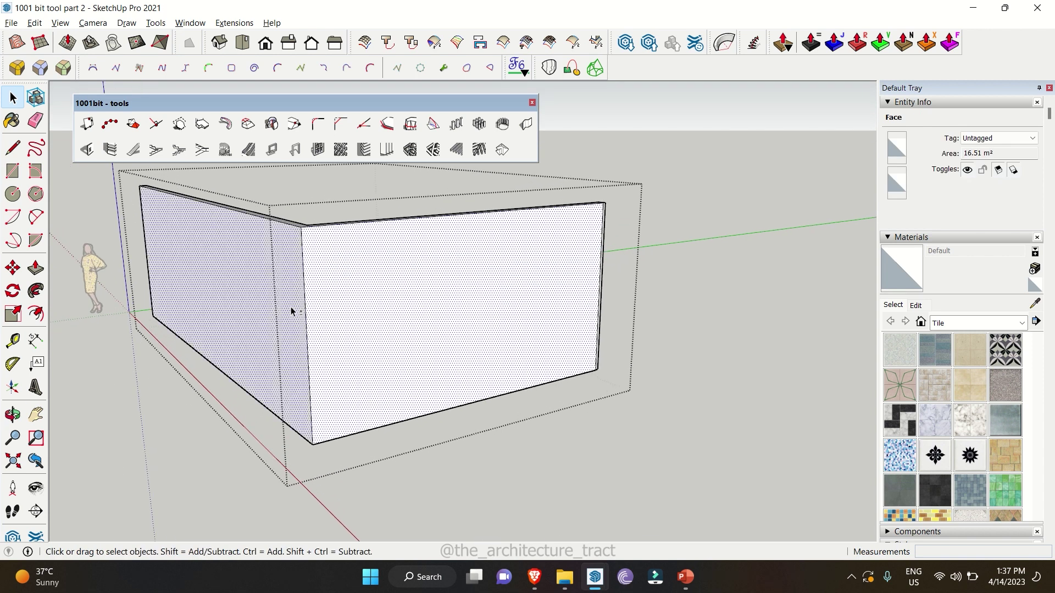
Configure horizontal grooves for the selected faces with 50 mm external and internal dimensions, 25 mm depth and 300 mm spacing.
{"action": "left_click", "coordinate": [116, 155]}
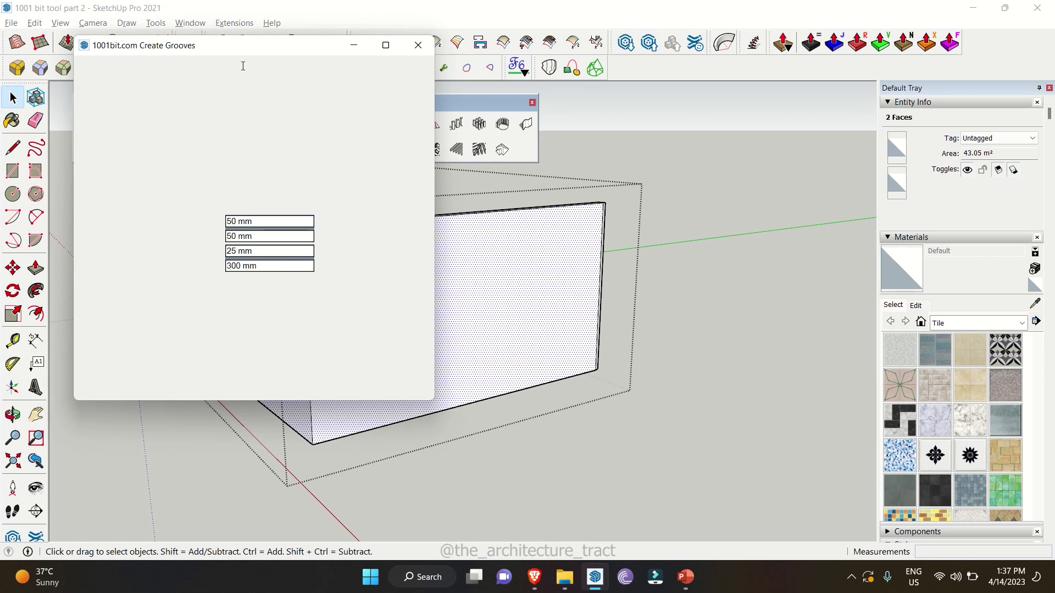
{"action": "left_click_drag", "start_coordinate": [237, 54], "coordinate": [266, 90]}
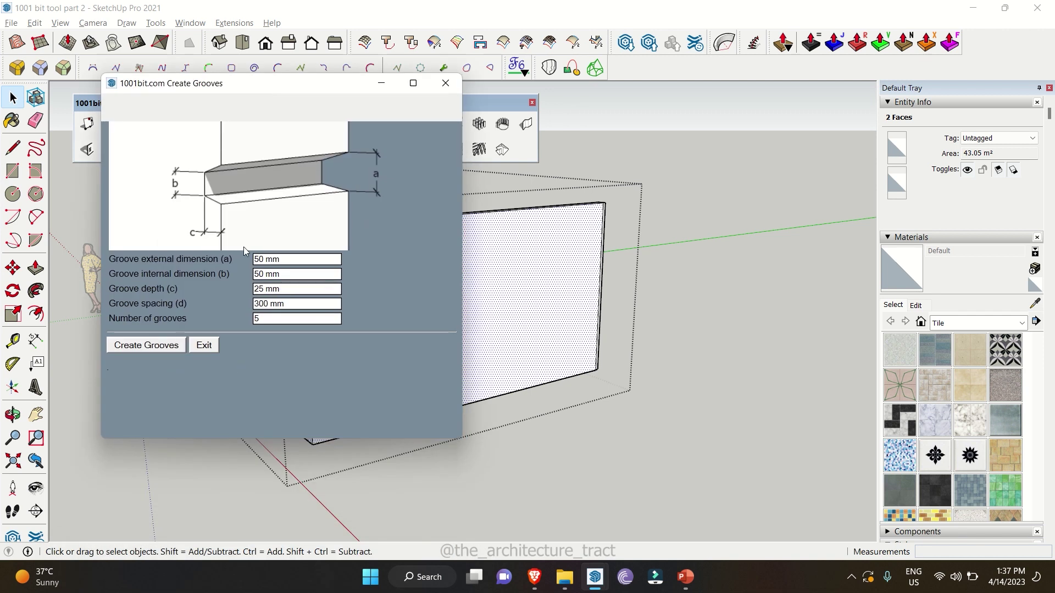
{"action": "triple_click", "coordinate": [273, 261]}
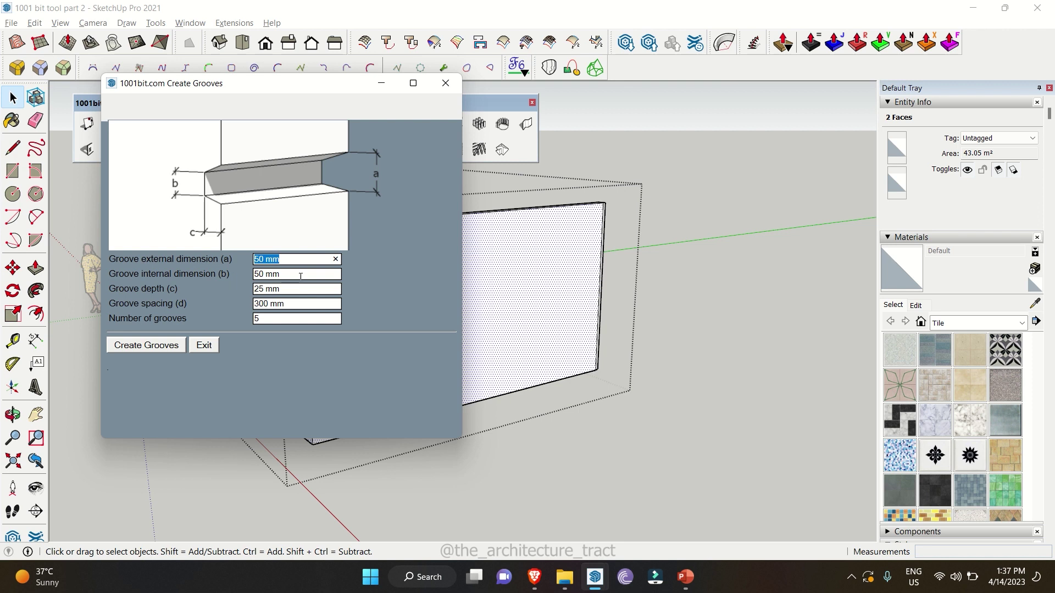
{"action": "key", "text": "Tab"}
{"action": "triple_click", "coordinate": [289, 303]}
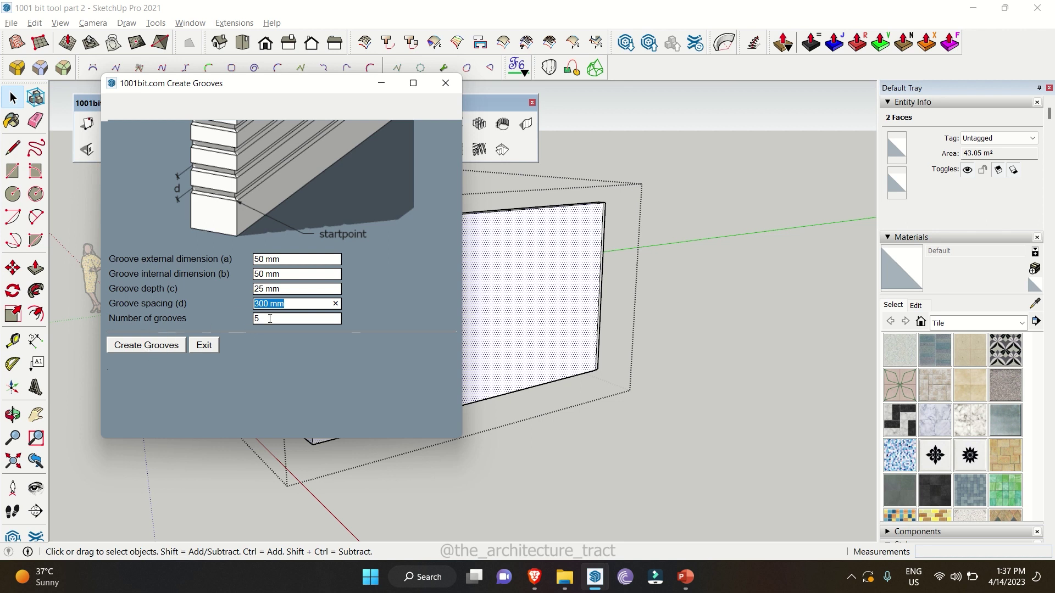
{"action": "key", "text": "Tab"}
{"action": "left_click", "coordinate": [117, 346]}
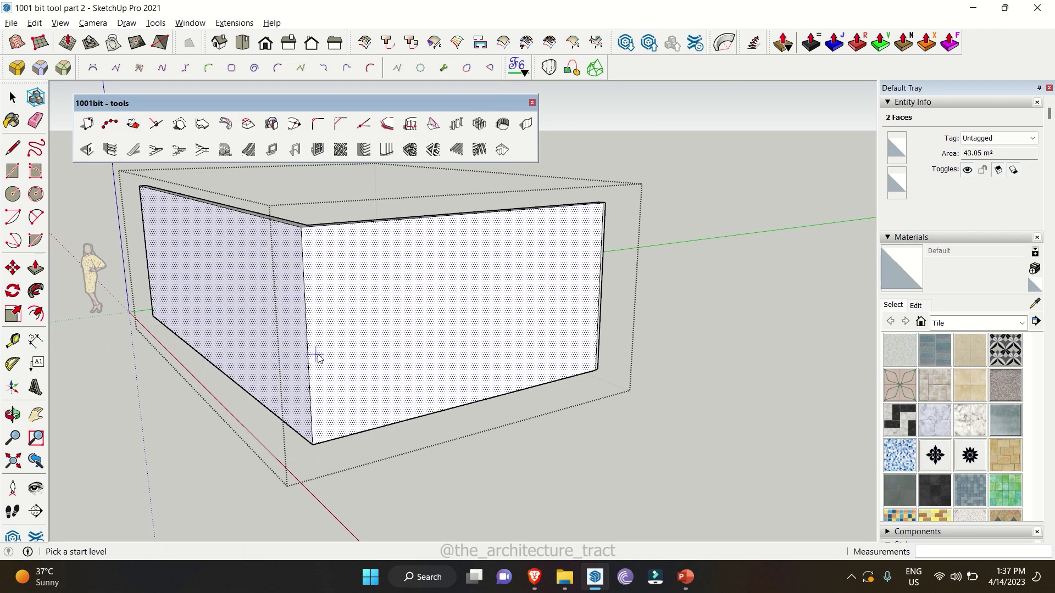
Create the grooves starting from the bottom of the outer wall corner, without softening their edges, and leave the wall group.
{"action": "left_click", "coordinate": [312, 443]}
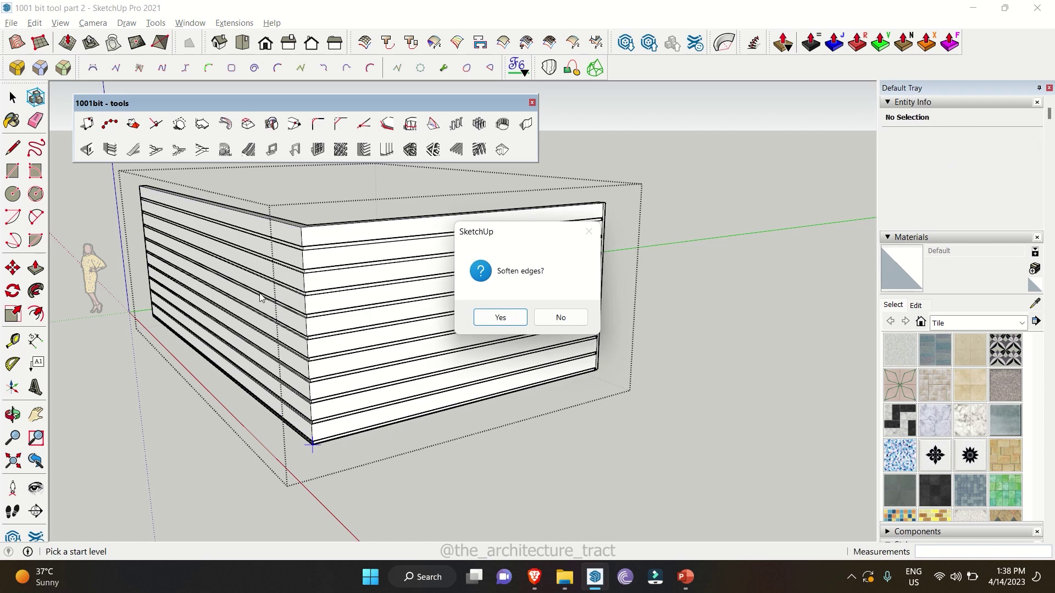
{"action": "left_click", "coordinate": [558, 317]}
{"action": "middle_click_drag", "start_coordinate": [494, 353], "coordinate": [450, 284]}
{"action": "scroll", "coordinate": [120, 203], "scroll_direction": "up", "scroll_amount": 8}
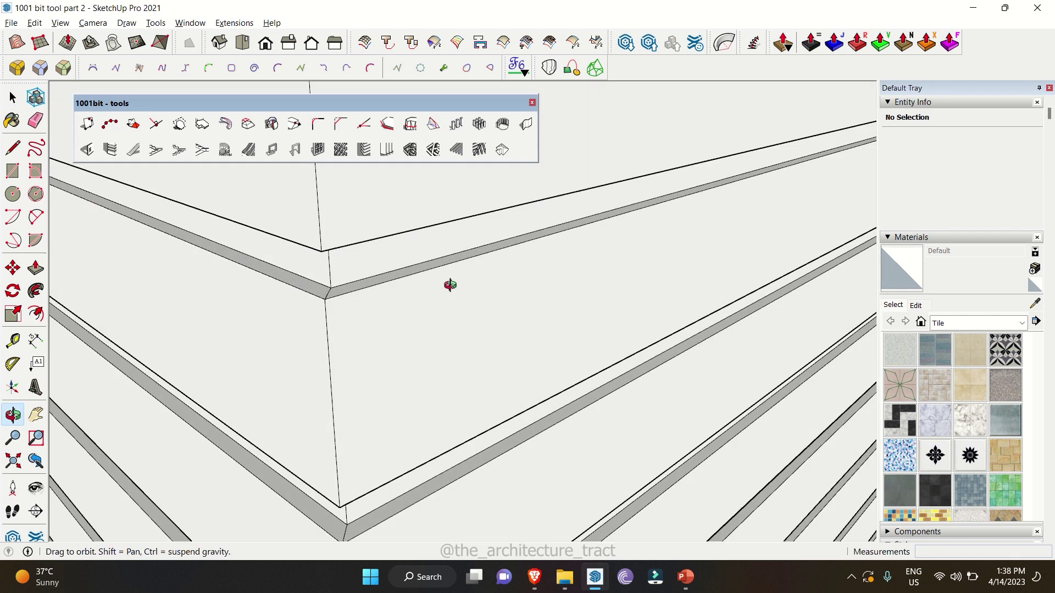
{"action": "scroll", "coordinate": [296, 236], "scroll_direction": "down", "scroll_amount": 6}
{"action": "middle_click_drag", "start_coordinate": [296, 236], "coordinate": [258, 281]}
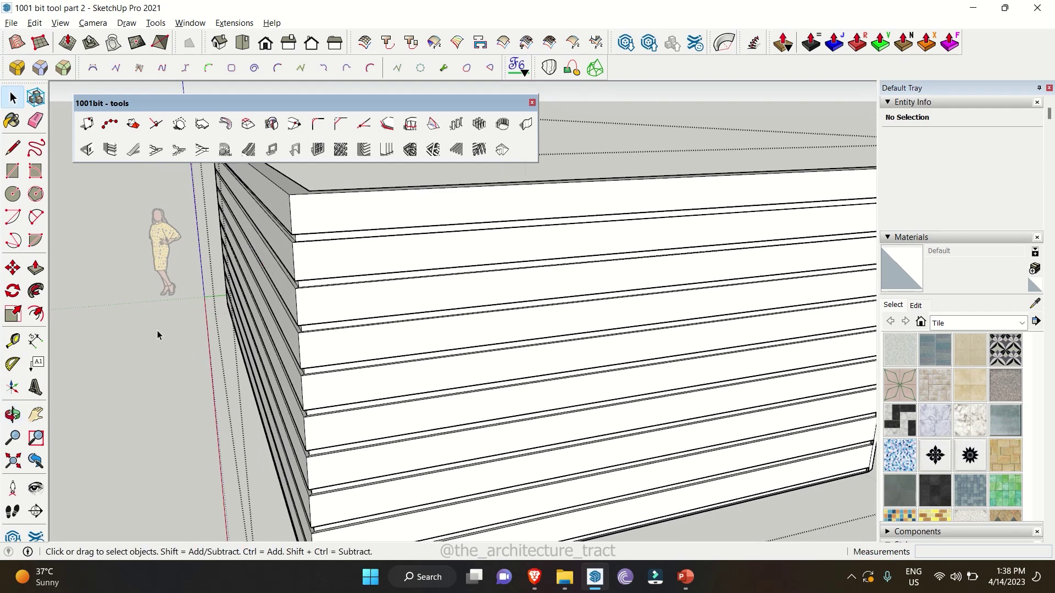
{"action": "scroll", "coordinate": [159, 329], "scroll_direction": "down", "scroll_amount": 10}
{"action": "middle_click_drag", "start_coordinate": [167, 319], "coordinate": [233, 275]}
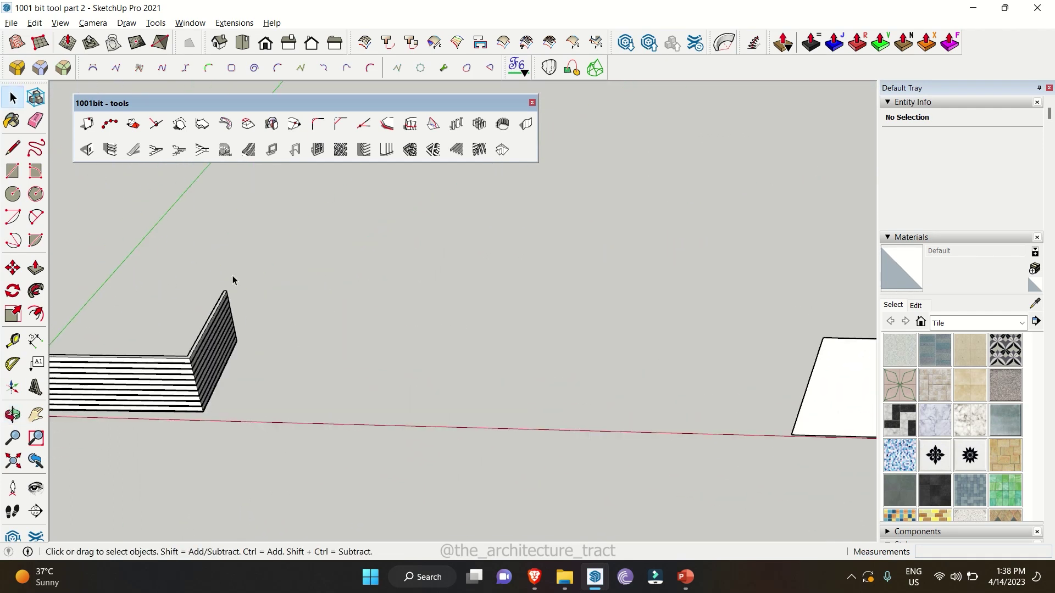
Start the straight staircase builder (Build Staircase 4) and set the staircase type to Type D.
{"action": "left_click", "coordinate": [128, 154]}
{"action": "left_click_drag", "start_coordinate": [214, 12], "coordinate": [254, 42]}
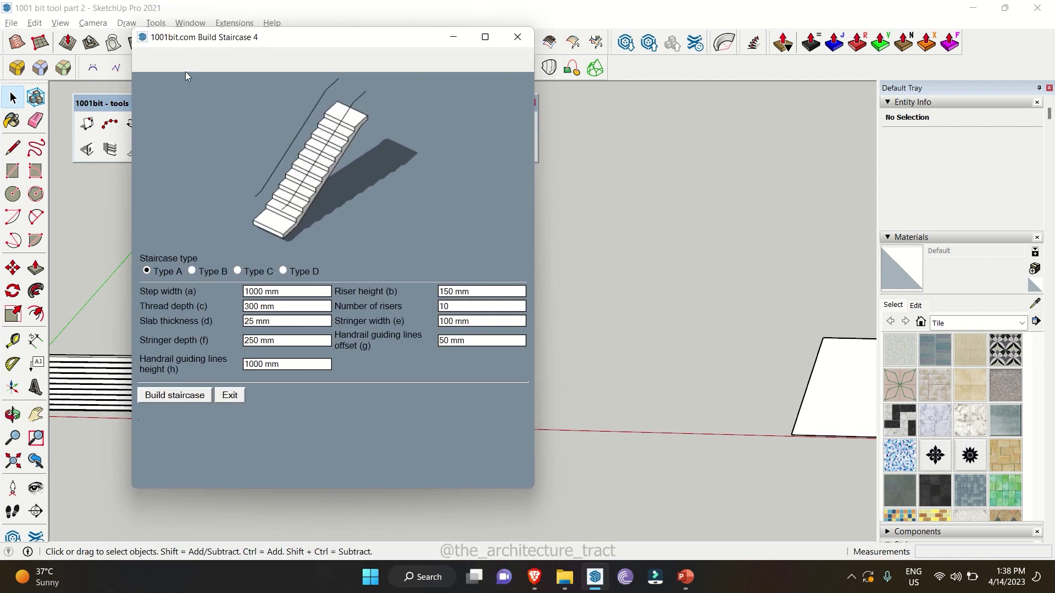
{"action": "left_click", "coordinate": [192, 271]}
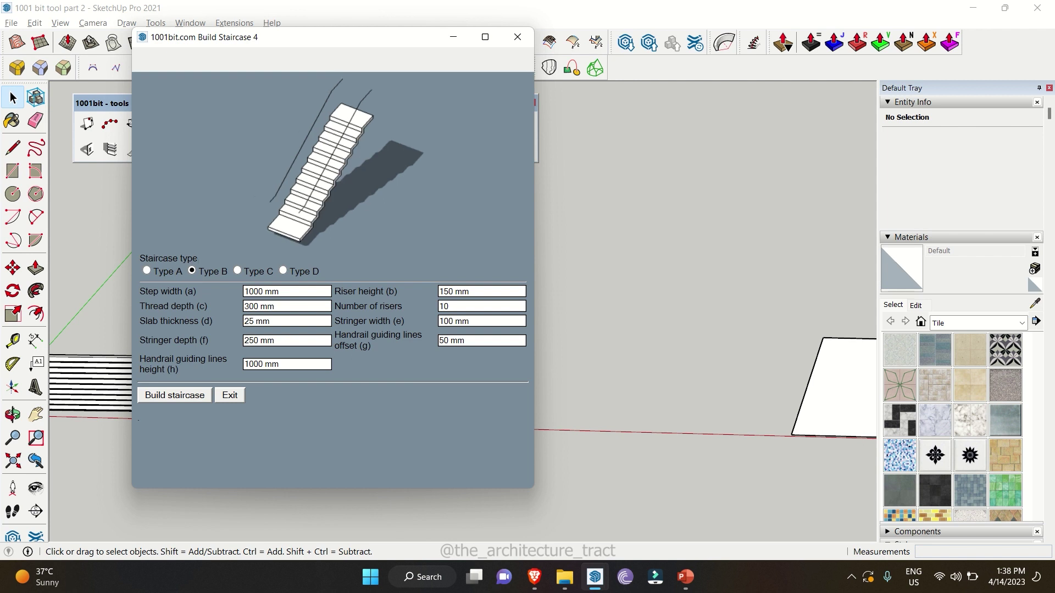
{"action": "left_click", "coordinate": [240, 270]}
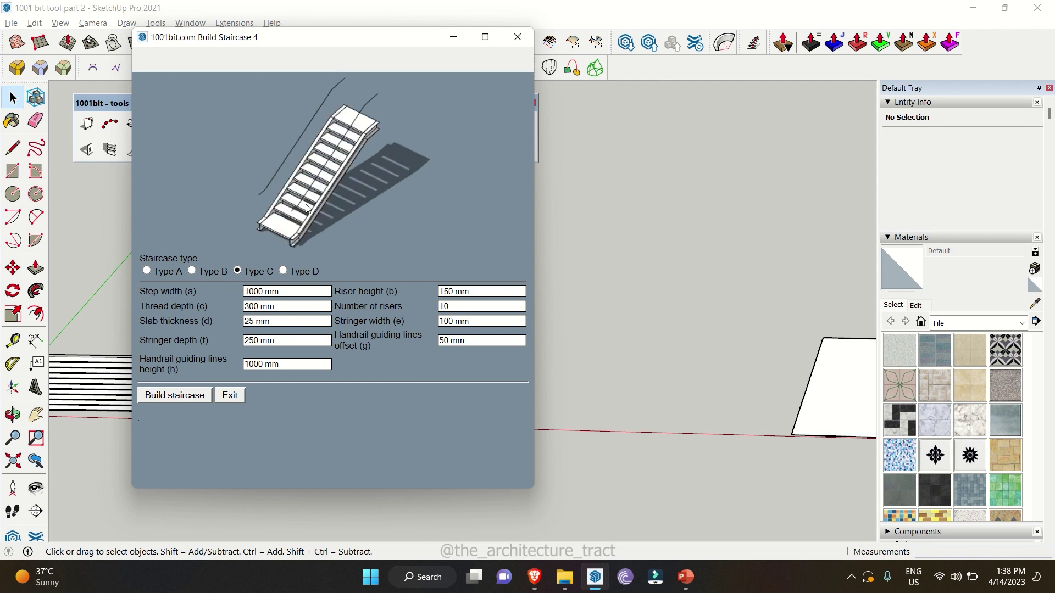
{"action": "left_click", "coordinate": [281, 270]}
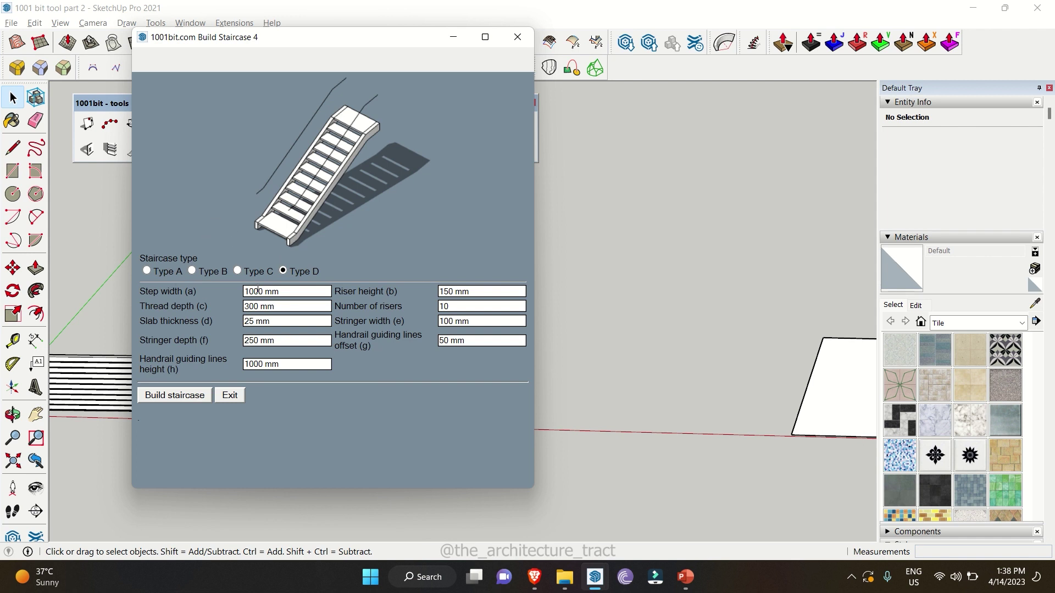
Build the staircase with 1000 mm steps and 10 risers of 150 mm, placing it along the red axis beside the grooved wall.
{"action": "left_click", "coordinate": [281, 292]}
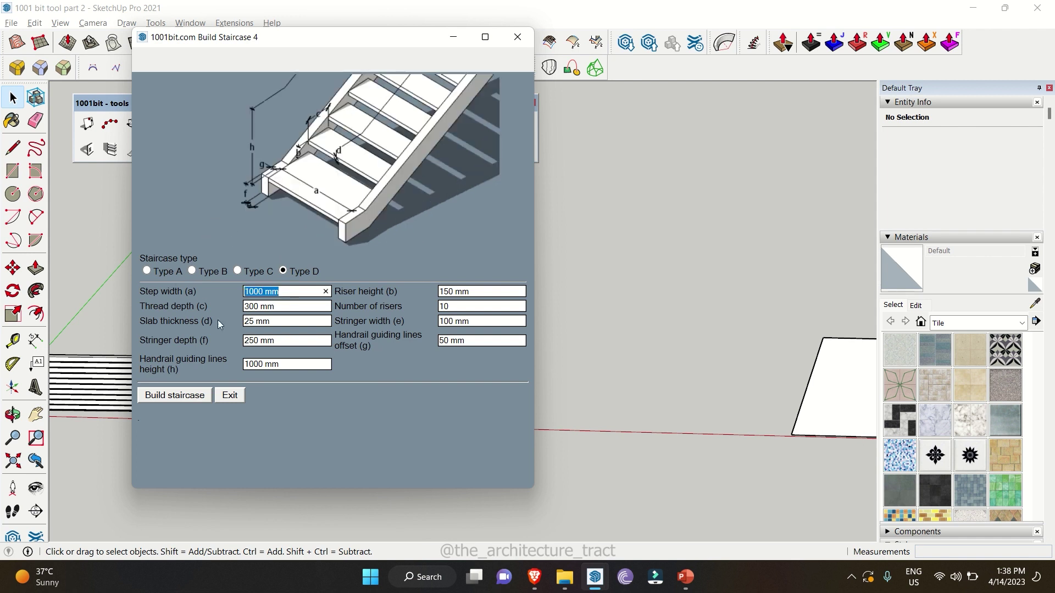
{"action": "left_click", "coordinate": [290, 309]}
{"action": "left_click", "coordinate": [281, 293]}
{"action": "double_click", "coordinate": [191, 291]}
{"action": "left_click_drag", "start_coordinate": [312, 183], "coordinate": [322, 201]}
{"action": "left_click", "coordinate": [176, 399]}
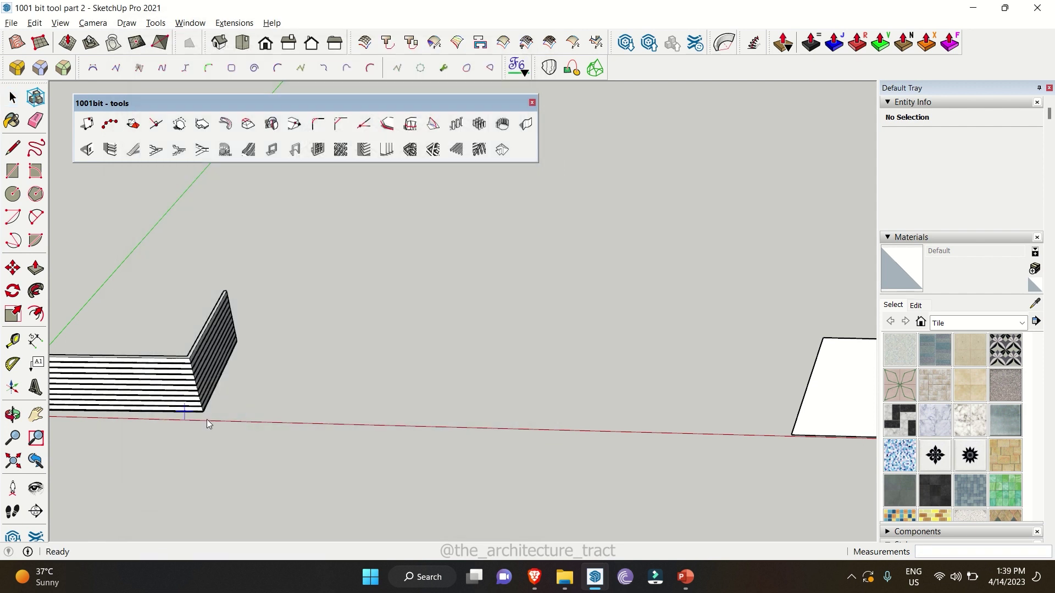
{"action": "left_click", "coordinate": [255, 417]}
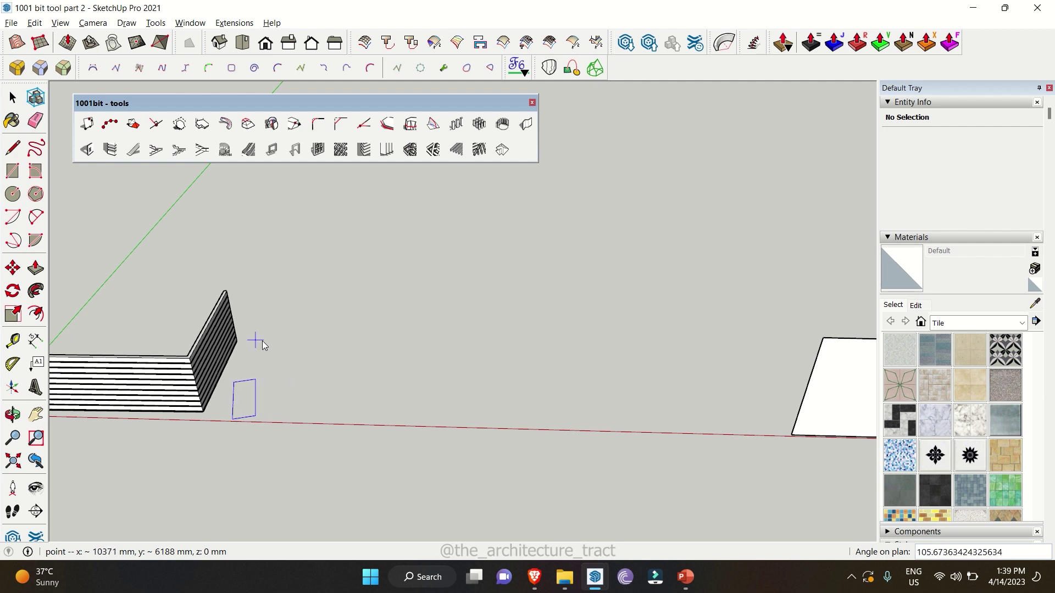
{"action": "left_click", "coordinate": [419, 423]}
{"action": "scroll", "coordinate": [264, 420], "scroll_direction": "up", "scroll_amount": 3}
{"action": "middle_click_drag", "start_coordinate": [258, 403], "coordinate": [424, 245]}
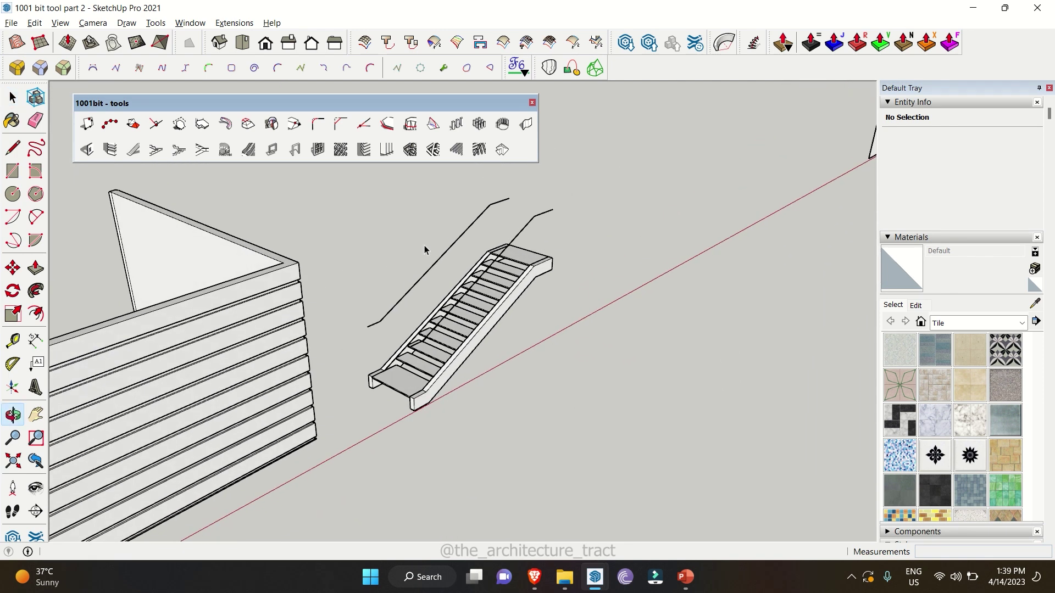
Examine the new staircase and the grouped handrail guiding lines inside it.
{"action": "scroll", "coordinate": [424, 245], "scroll_direction": "up", "scroll_amount": 3}
{"action": "scroll", "coordinate": [417, 238], "scroll_direction": "down", "scroll_amount": 3}
{"action": "scroll", "coordinate": [434, 242], "scroll_direction": "up", "scroll_amount": 3}
{"action": "scroll", "coordinate": [462, 233], "scroll_direction": "up", "scroll_amount": 1}
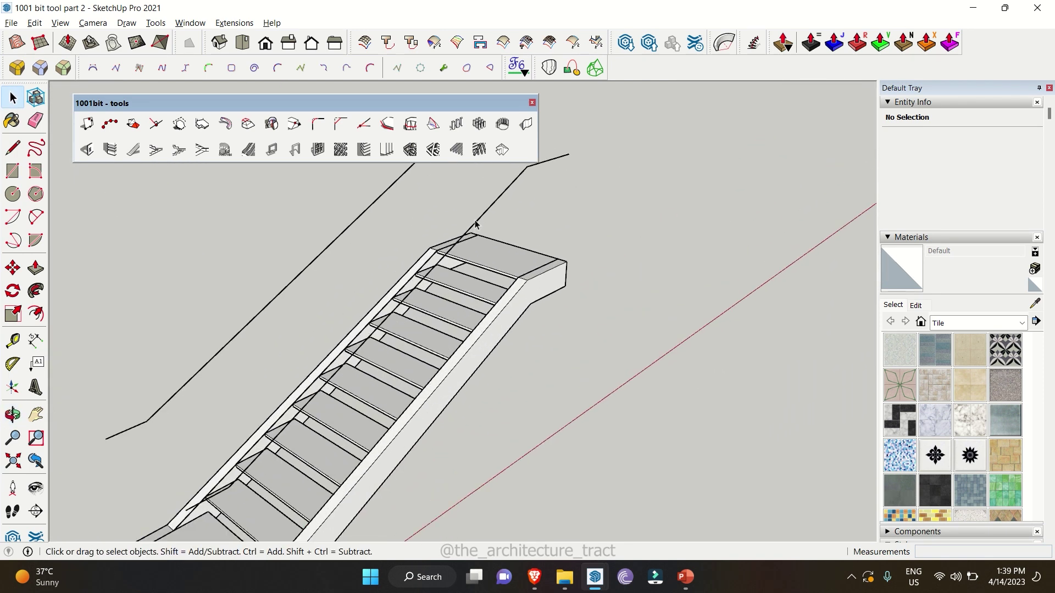
{"action": "double_click", "coordinate": [478, 224]}
{"action": "left_click", "coordinate": [479, 222]}
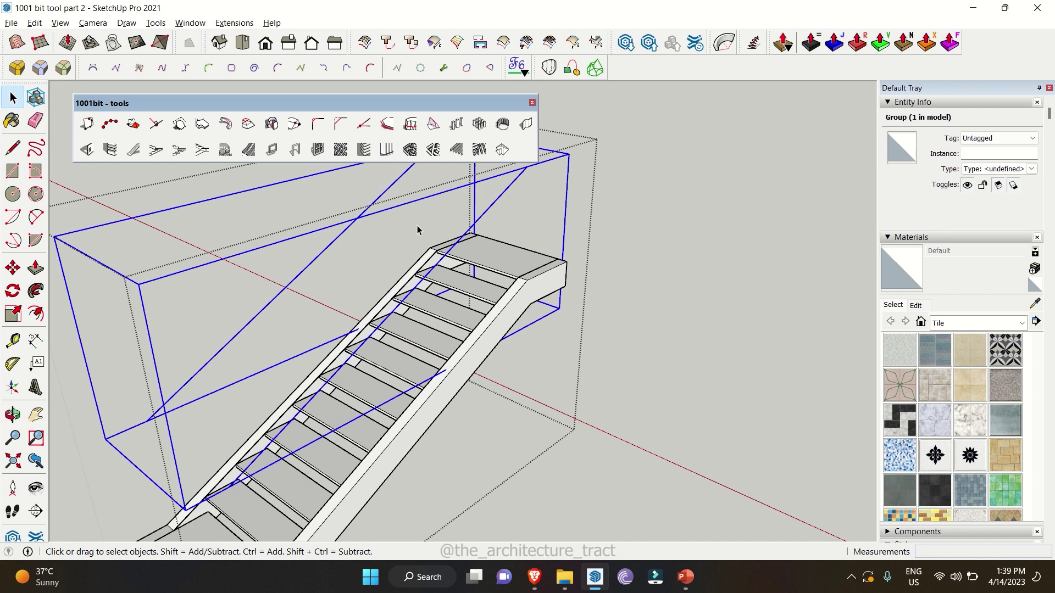
{"action": "left_click", "coordinate": [574, 223]}
{"action": "scroll", "coordinate": [574, 223], "scroll_direction": "down", "scroll_amount": 4}
{"action": "middle_click_drag", "start_coordinate": [574, 223], "coordinate": [274, 266]}
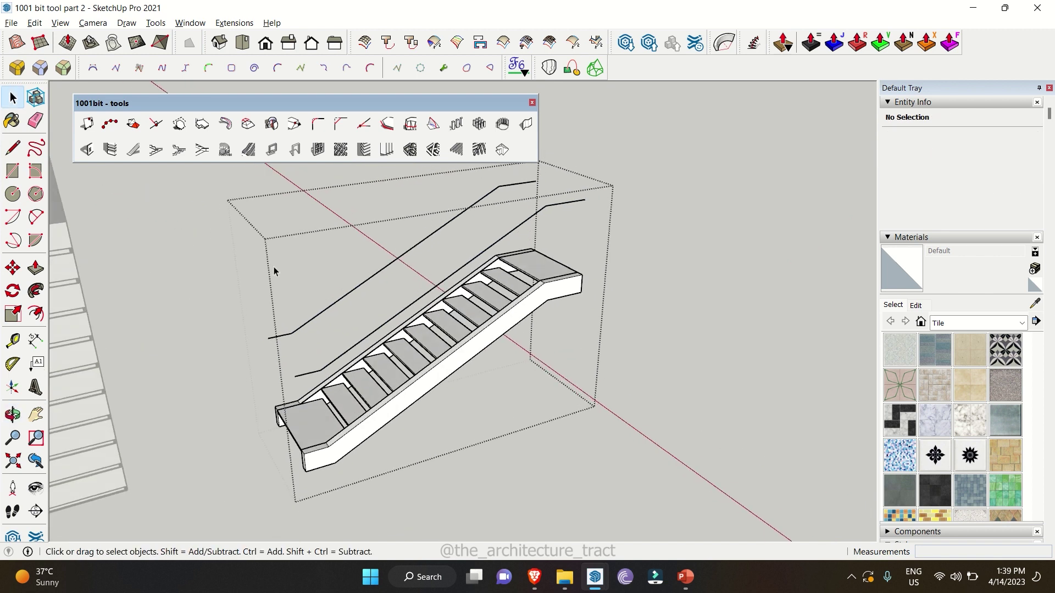
{"action": "left_click", "coordinate": [176, 290]}
{"action": "scroll", "coordinate": [163, 277], "scroll_direction": "down", "scroll_amount": 1}
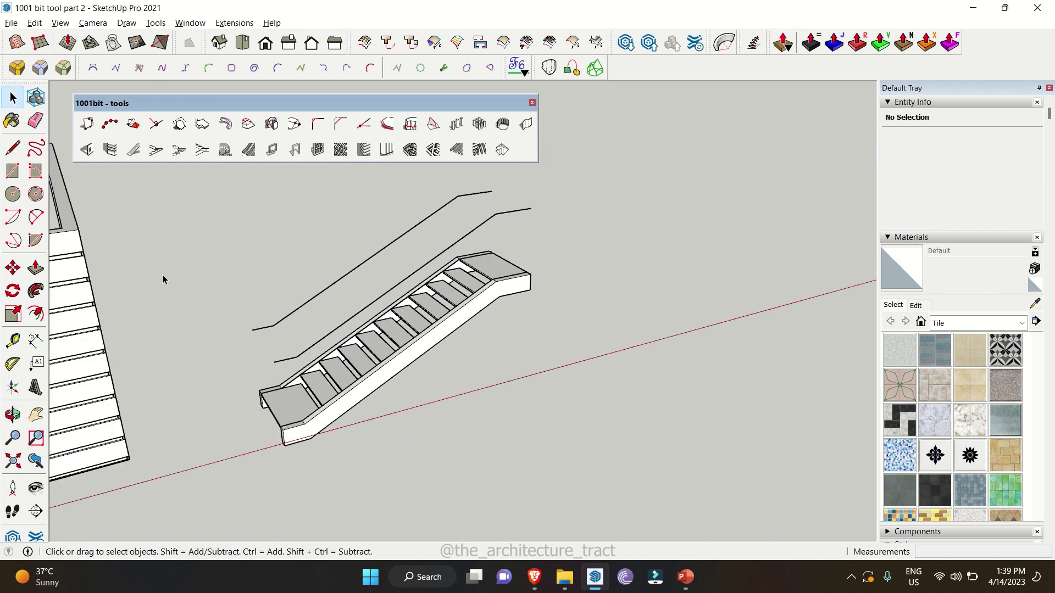
Start the r.c. dogleg staircase builder (Build Staircase 2), preview the right-to-left direction and set it to left to right.
{"action": "scroll", "coordinate": [162, 274], "scroll_direction": "down", "scroll_amount": 2}
{"action": "middle_click_drag", "start_coordinate": [153, 312], "coordinate": [407, 207]}
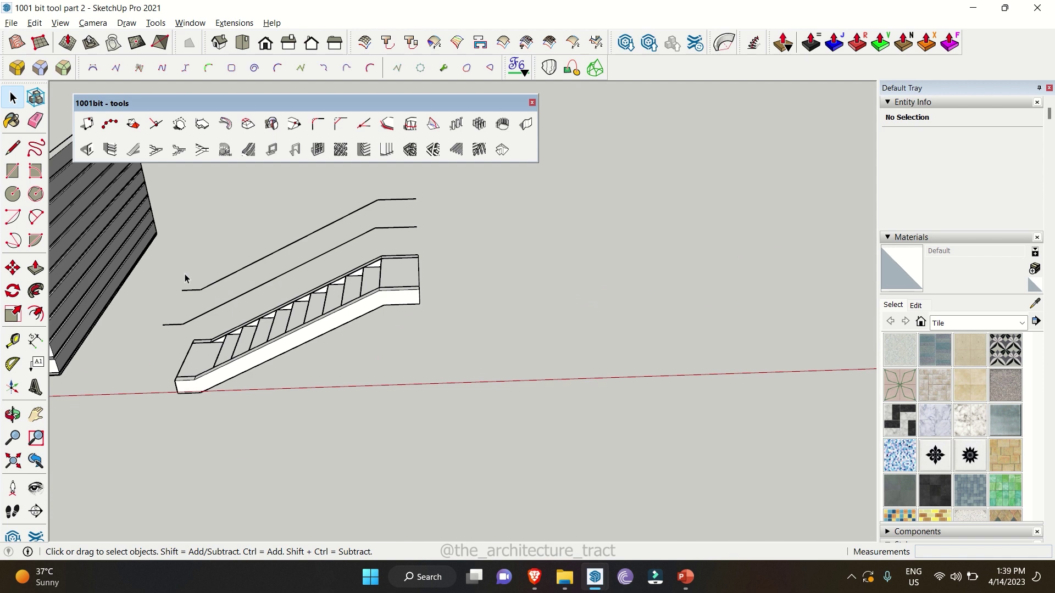
{"action": "scroll", "coordinate": [218, 370], "scroll_direction": "down", "scroll_amount": 2}
{"action": "scroll", "coordinate": [324, 340], "scroll_direction": "up", "scroll_amount": 3}
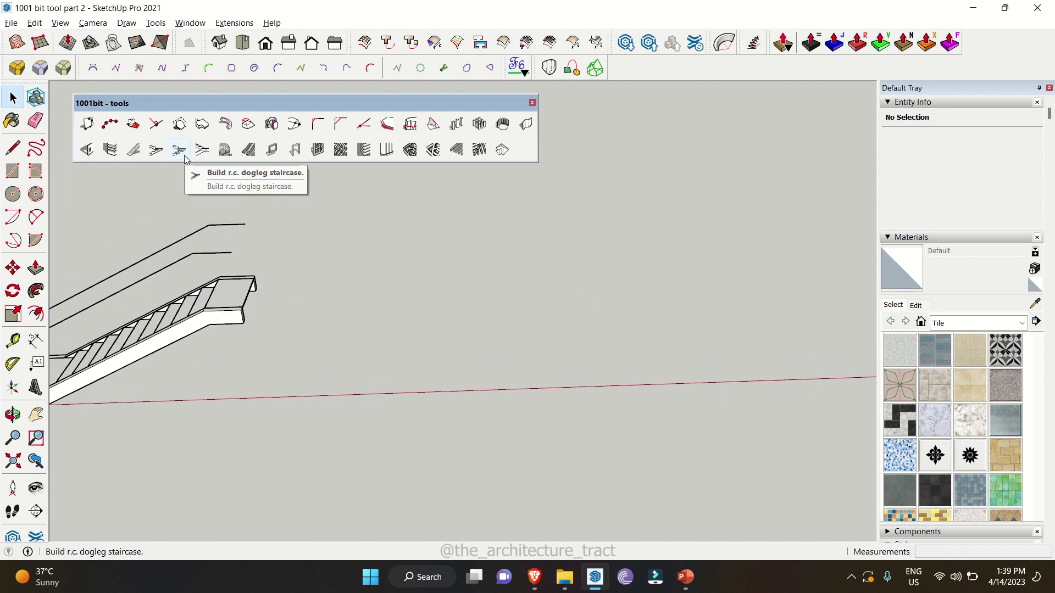
{"action": "left_click", "coordinate": [156, 149]}
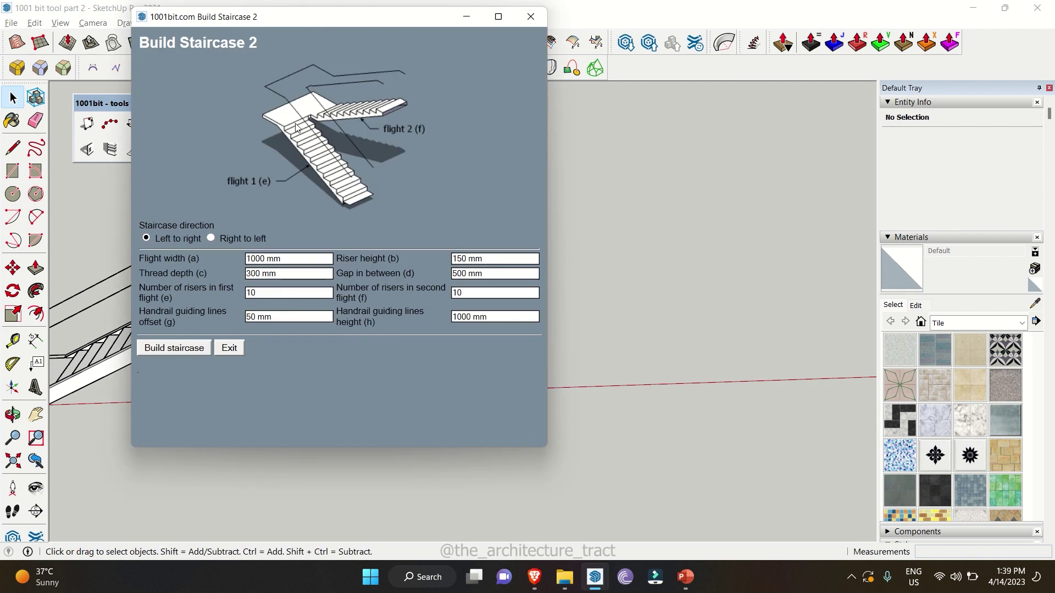
{"action": "triple_click", "coordinate": [164, 238]}
{"action": "triple_click", "coordinate": [242, 240]}
{"action": "left_click", "coordinate": [211, 240]}
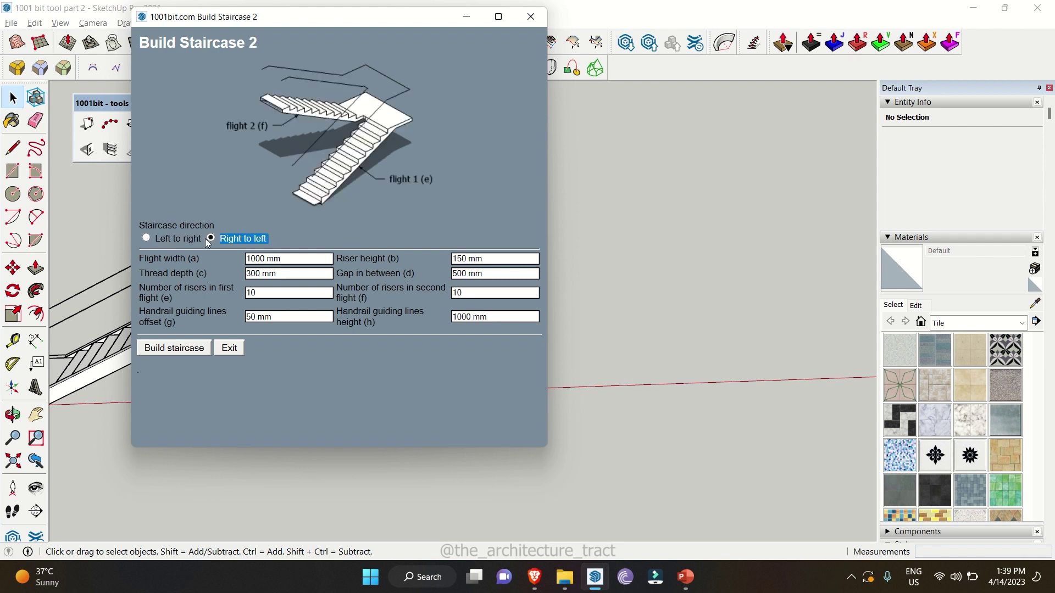
{"action": "left_click", "coordinate": [148, 238]}
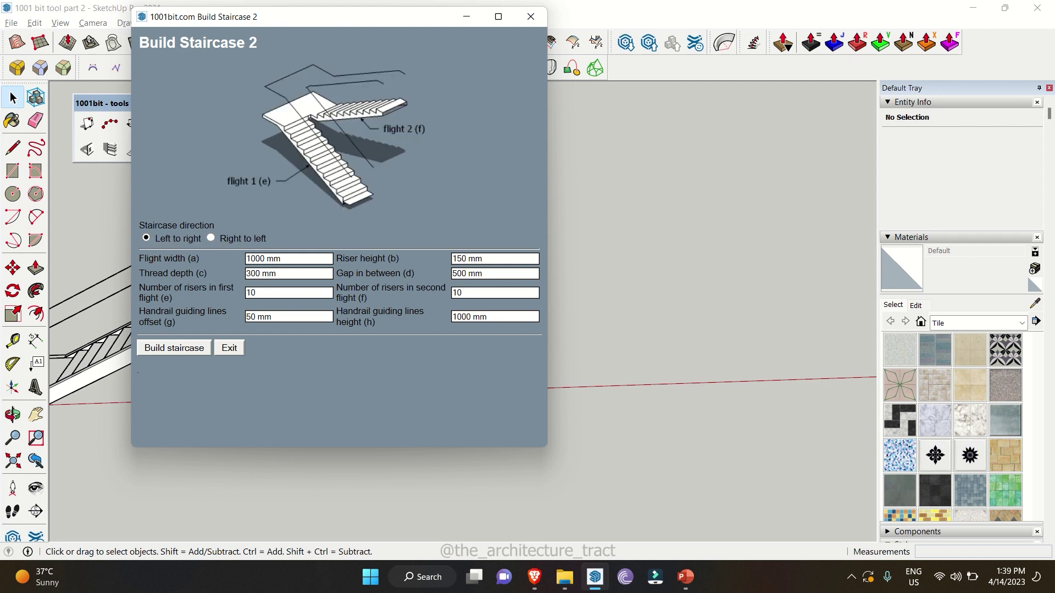
Build the dogleg staircase with a 200 mm gap between flights, placing it along the red axis beyond the straight staircase.
{"action": "left_click", "coordinate": [289, 258]}
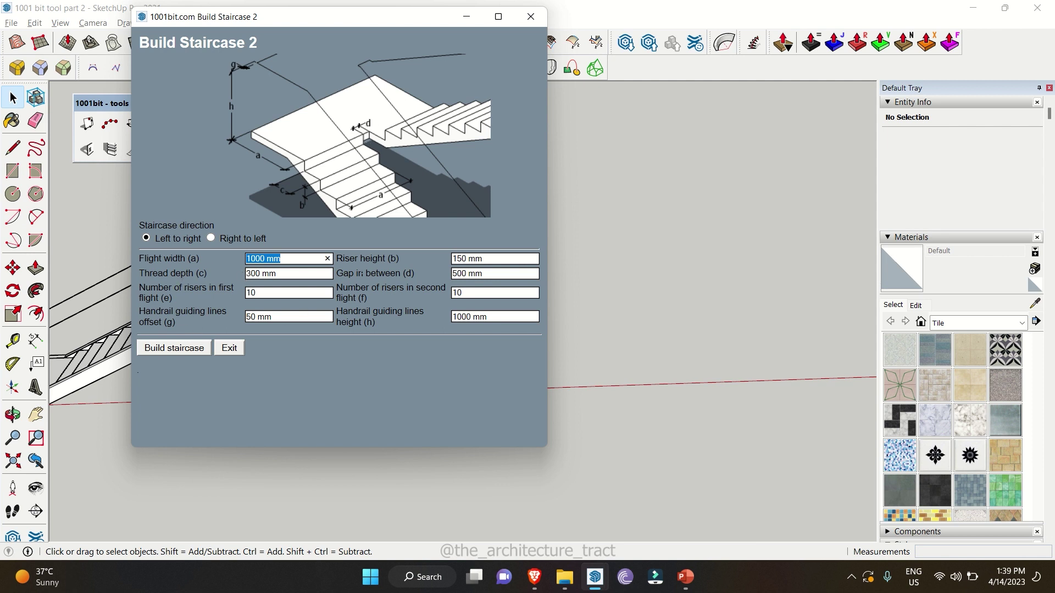
{"action": "double_click", "coordinate": [388, 273]}
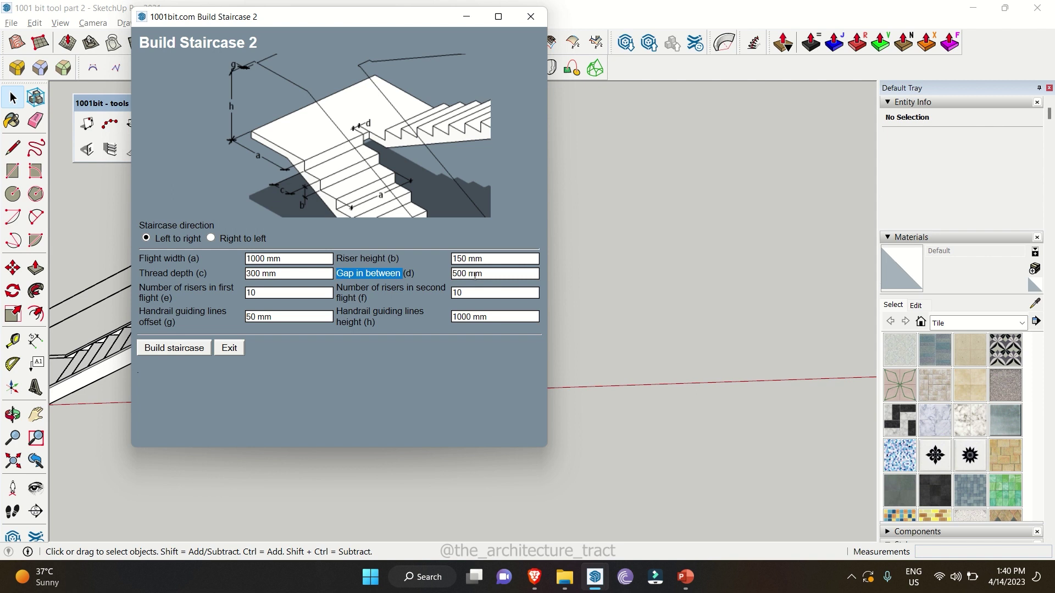
{"action": "left_click", "coordinate": [388, 273]}
{"action": "type", "text": "200"}
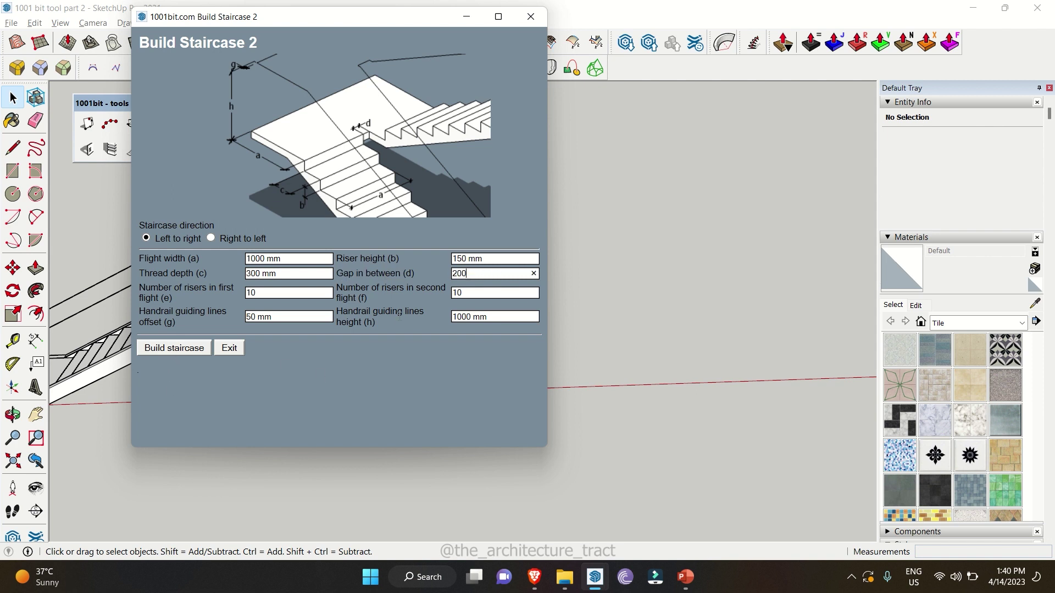
{"action": "left_click", "coordinate": [190, 350]}
{"action": "left_click", "coordinate": [289, 423]}
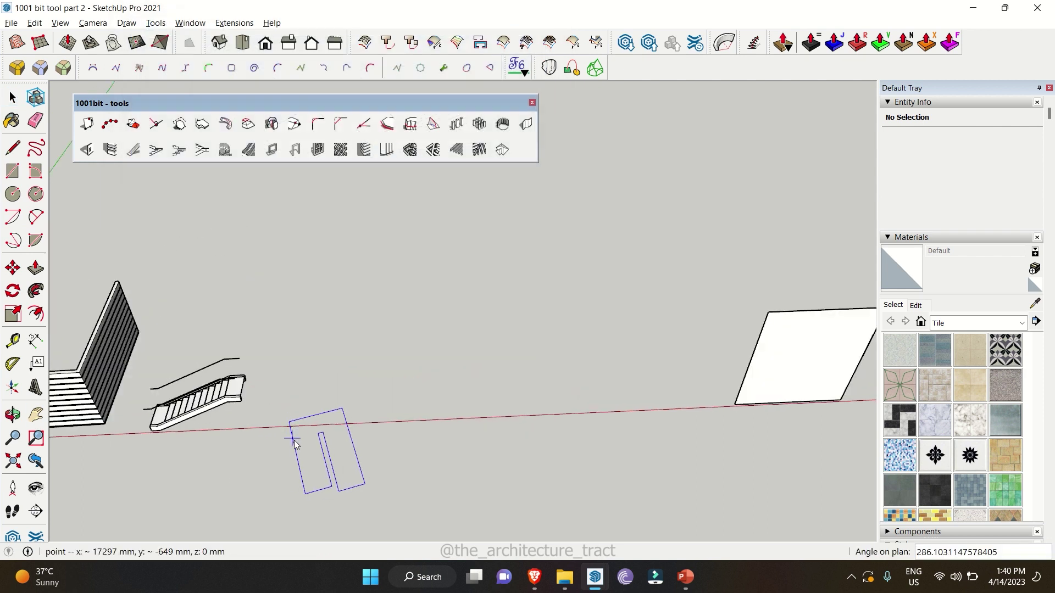
{"action": "left_click", "coordinate": [430, 419]}
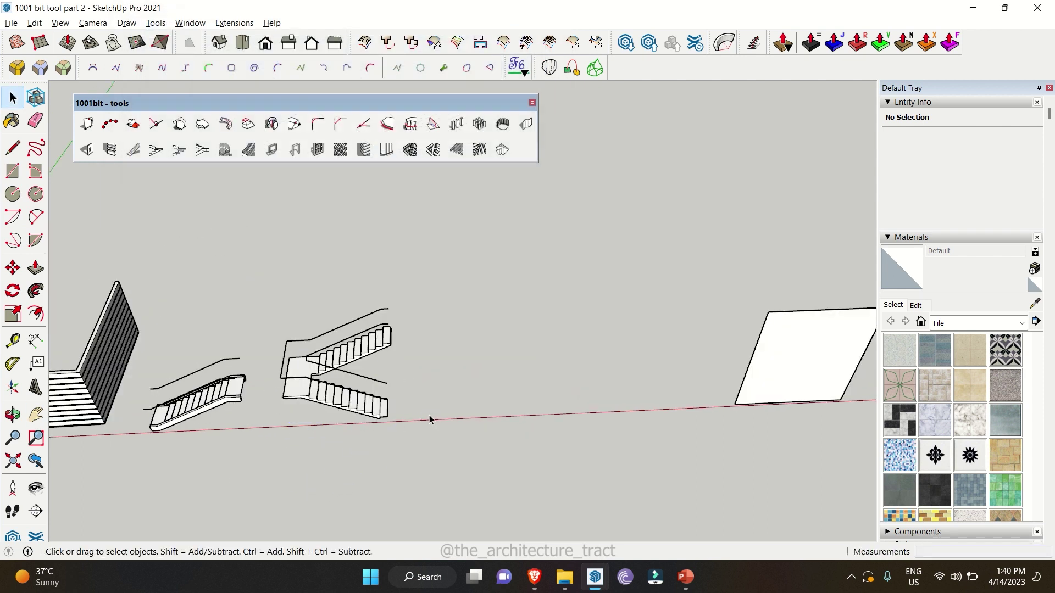
Start the metal/timber dogleg staircase builder and set the staircase direction to left to right.
{"action": "middle_click_drag", "start_coordinate": [423, 405], "coordinate": [520, 261]}
{"action": "scroll", "coordinate": [327, 363], "scroll_direction": "up", "scroll_amount": 5}
{"action": "scroll", "coordinate": [450, 318], "scroll_direction": "down", "scroll_amount": 8}
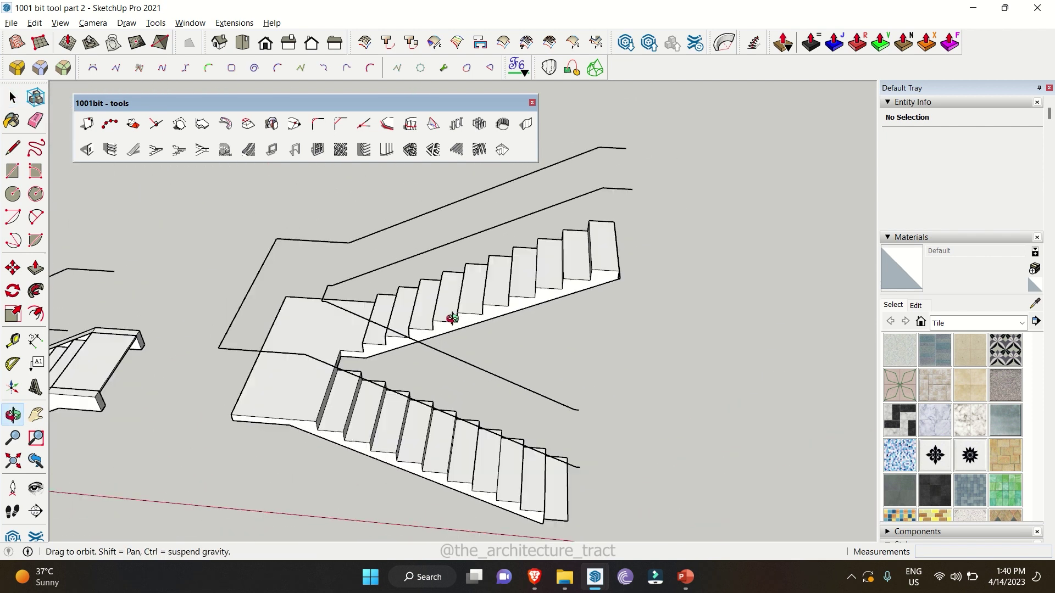
{"action": "scroll", "coordinate": [513, 341], "scroll_direction": "up", "scroll_amount": 4}
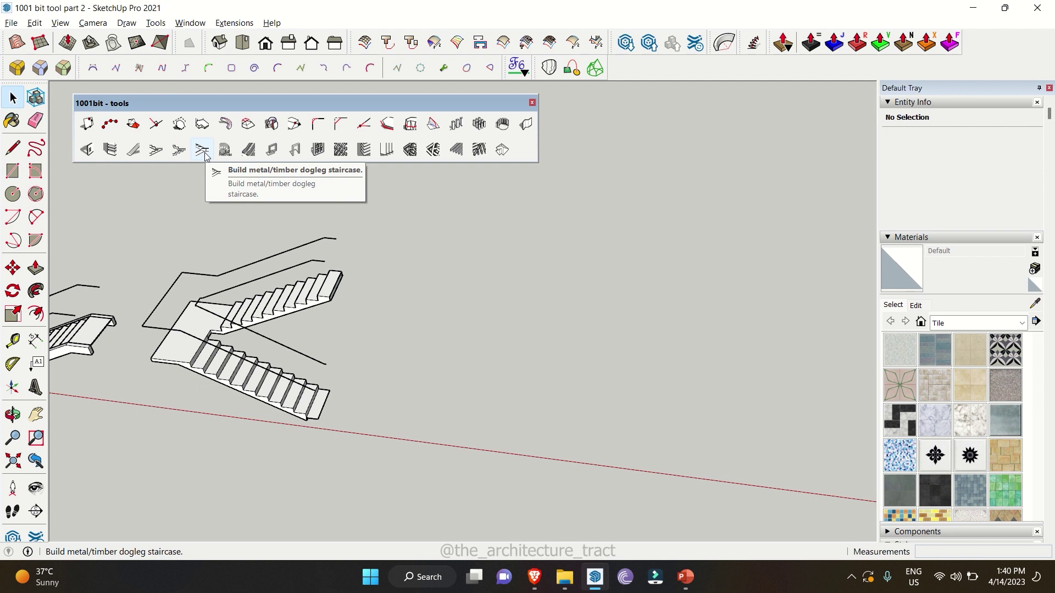
{"action": "left_click", "coordinate": [205, 153]}
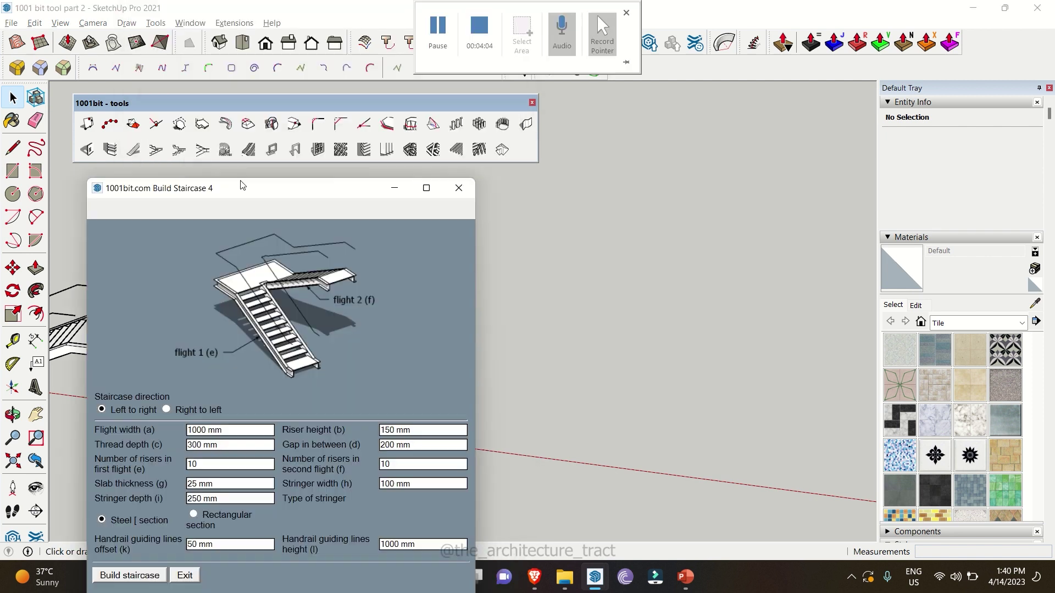
{"action": "left_click_drag", "start_coordinate": [242, 185], "coordinate": [292, 55]}
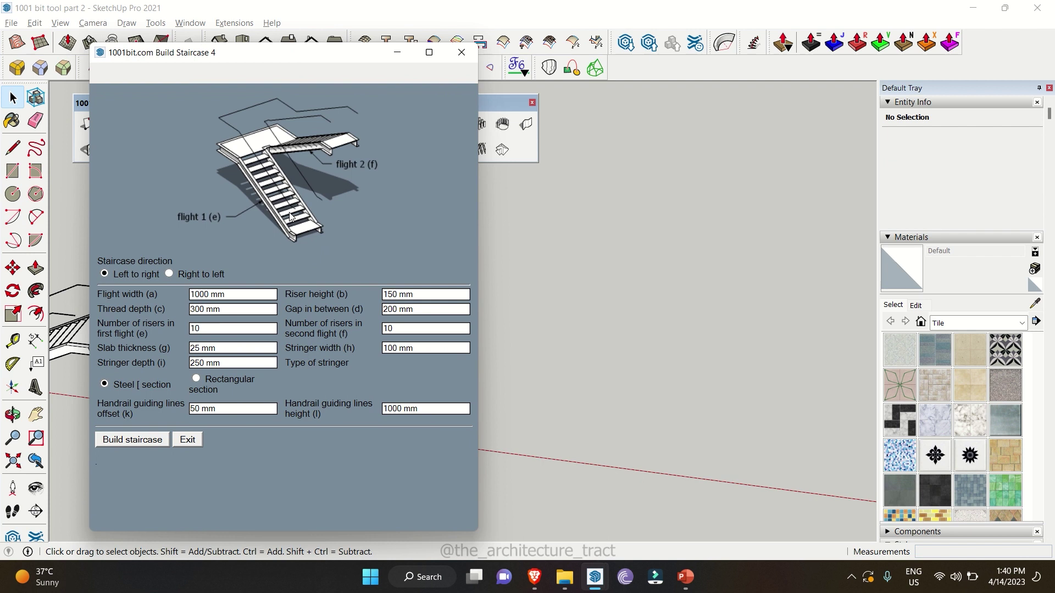
{"action": "left_click", "coordinate": [169, 273]}
{"action": "left_click", "coordinate": [105, 274]}
Set the flight width to 1500 mm, preview the rectangular stringer section and select the Steel [ section stringer.
{"action": "left_click", "coordinate": [242, 294]}
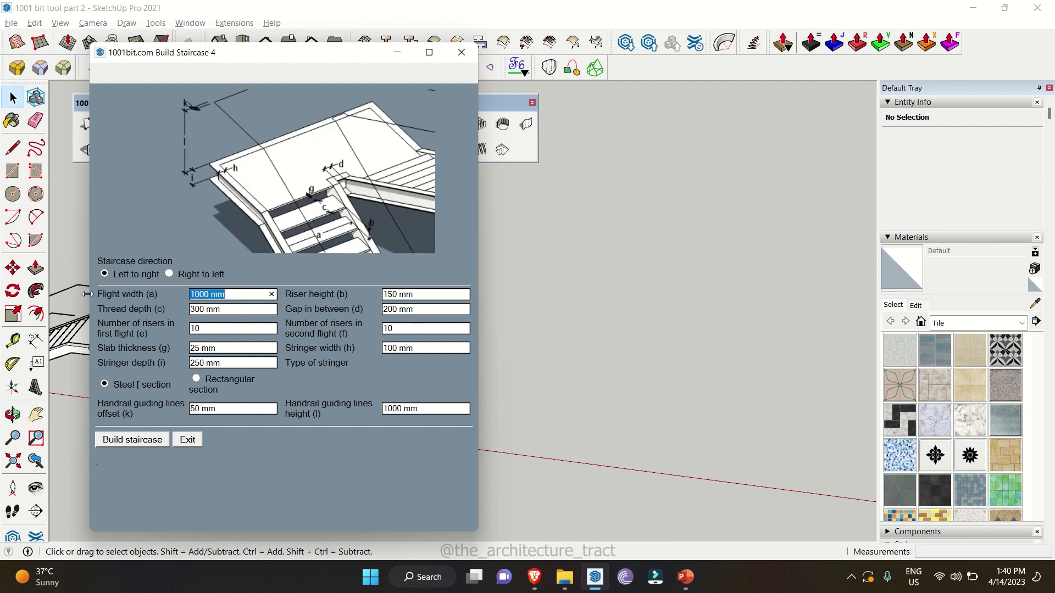
{"action": "type", "text": "1500"}
{"action": "left_click", "coordinate": [197, 379]}
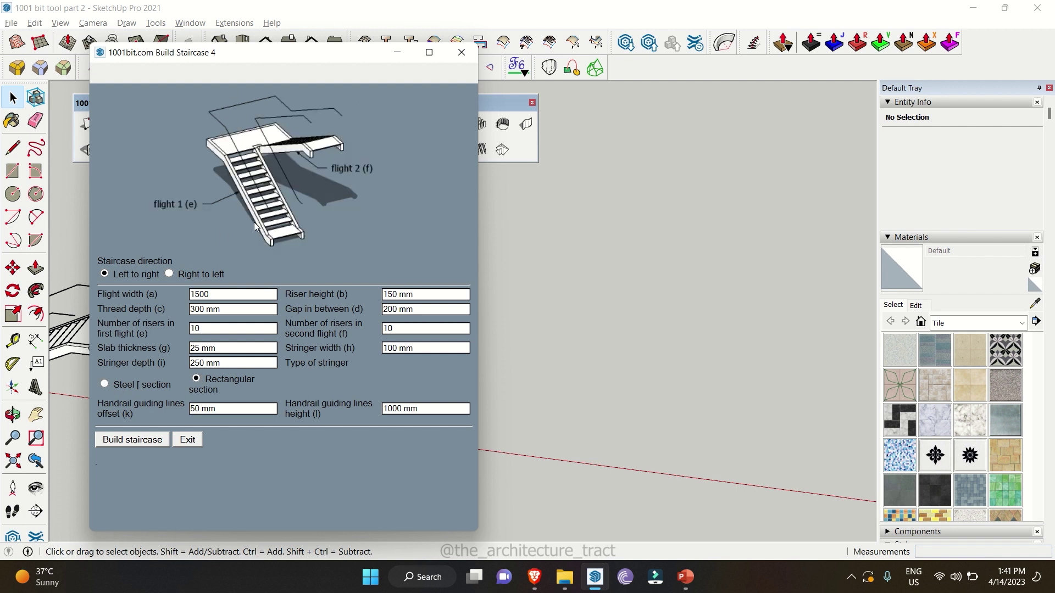
{"action": "left_click", "coordinate": [104, 384]}
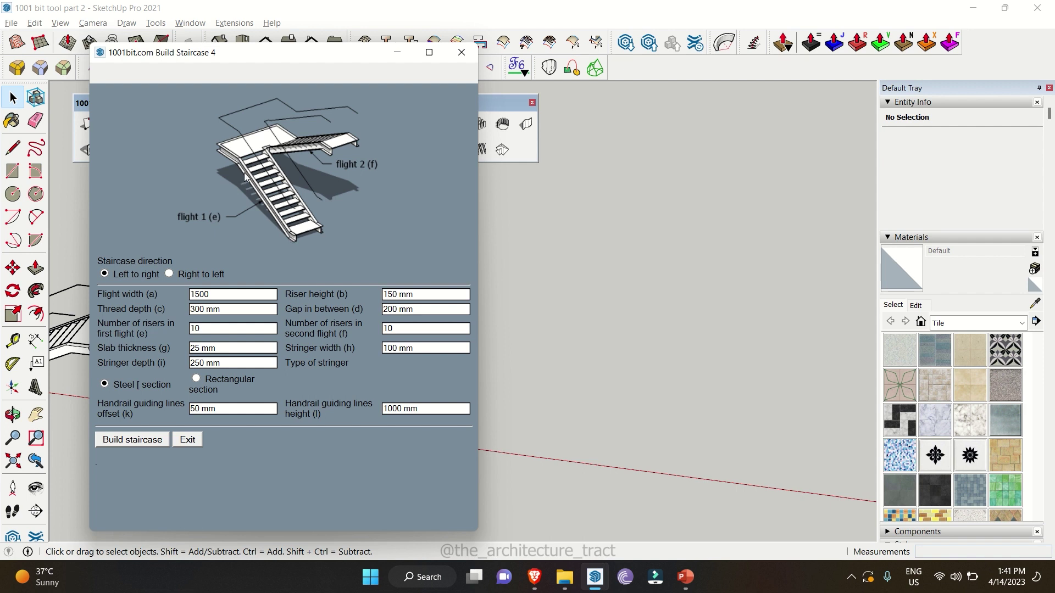
Build the metal/timber dogleg staircase and place it along the red axis beyond the r.c. dogleg staircase.
{"action": "left_click", "coordinate": [140, 444]}
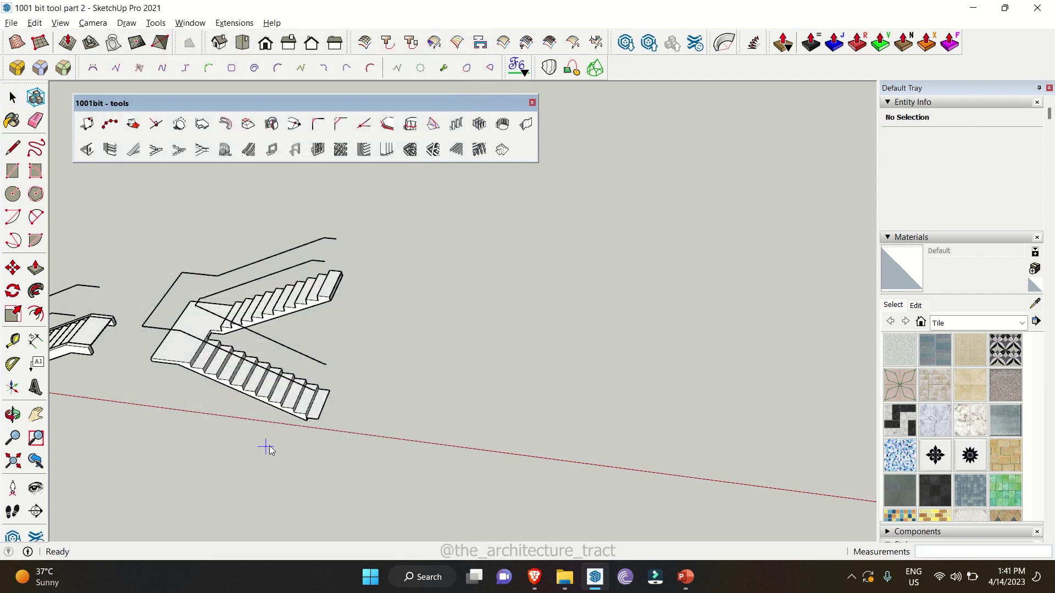
{"action": "left_click", "coordinate": [387, 434]}
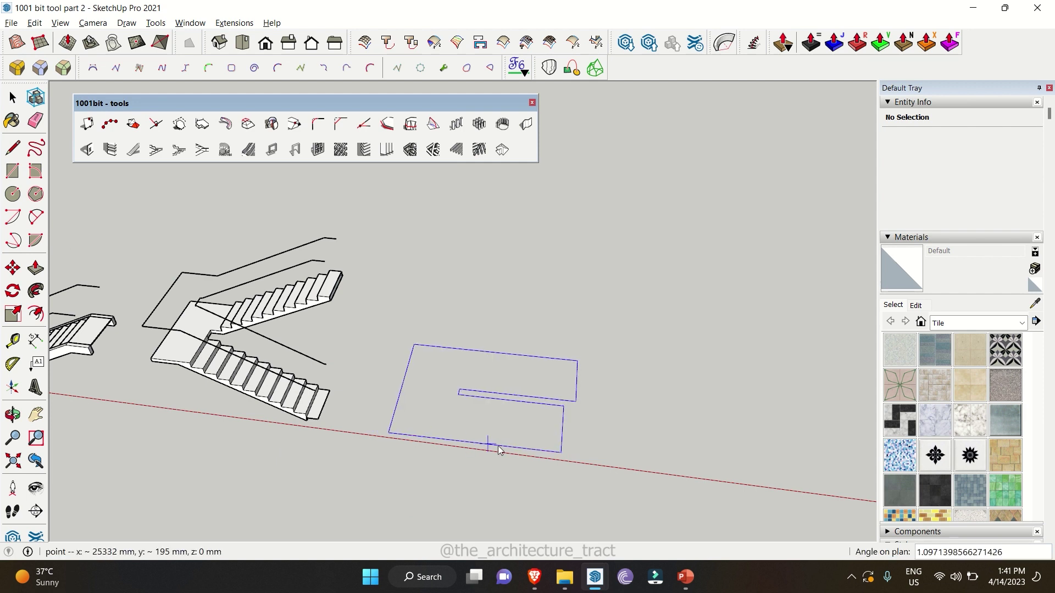
{"action": "left_click", "coordinate": [569, 460]}
{"action": "scroll", "coordinate": [463, 460], "scroll_direction": "down", "scroll_amount": 3}
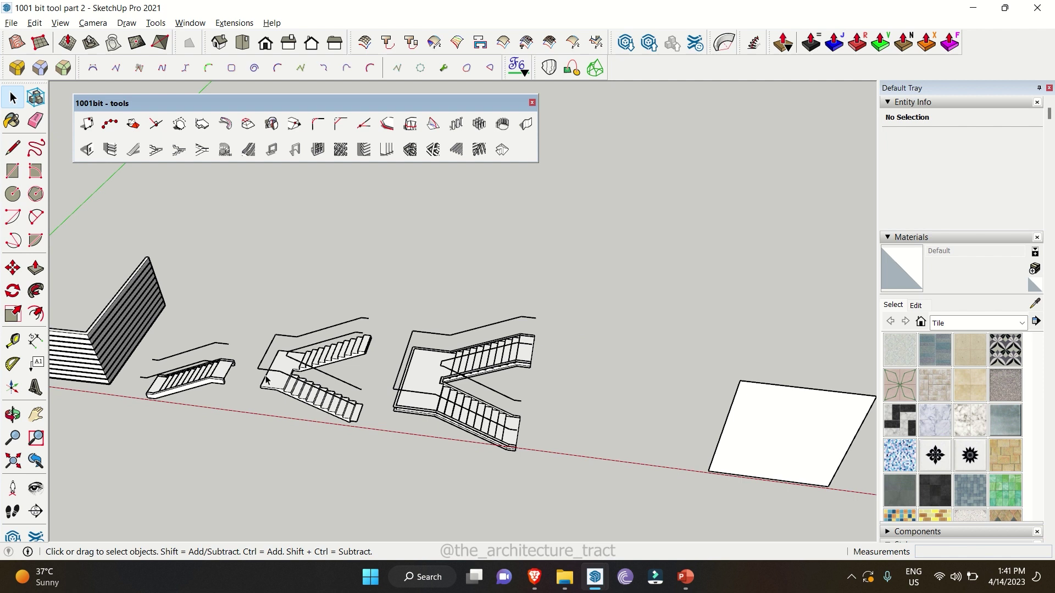
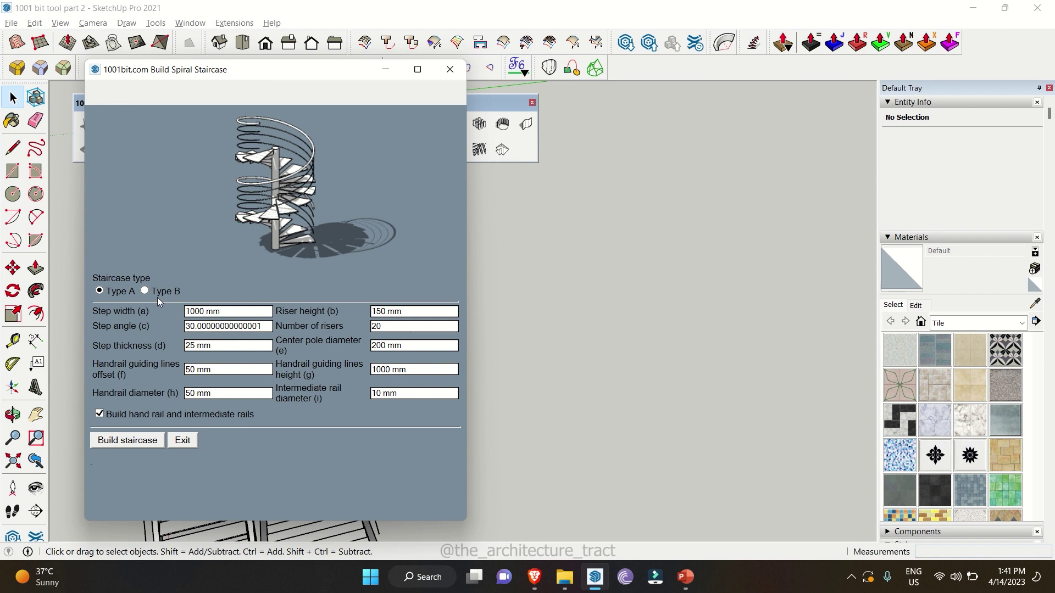
Build a Type A spiral staircase with 1000 mm steps, 20 risers of 150 mm and rails, placing it in the empty area behind the dogleg staircases.
{"action": "left_click", "coordinate": [145, 291]}
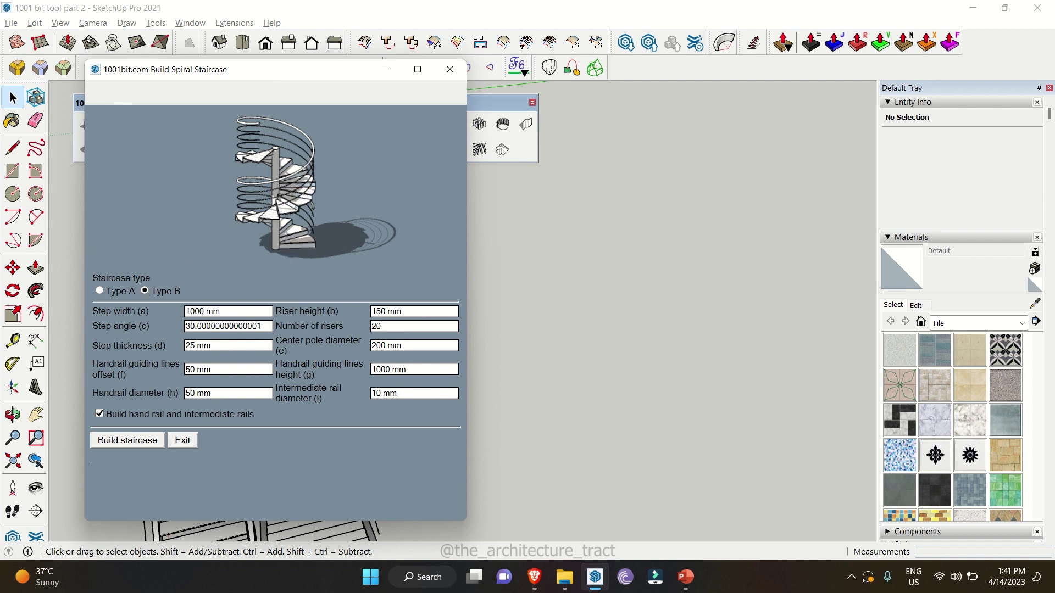
{"action": "left_click", "coordinate": [99, 291]}
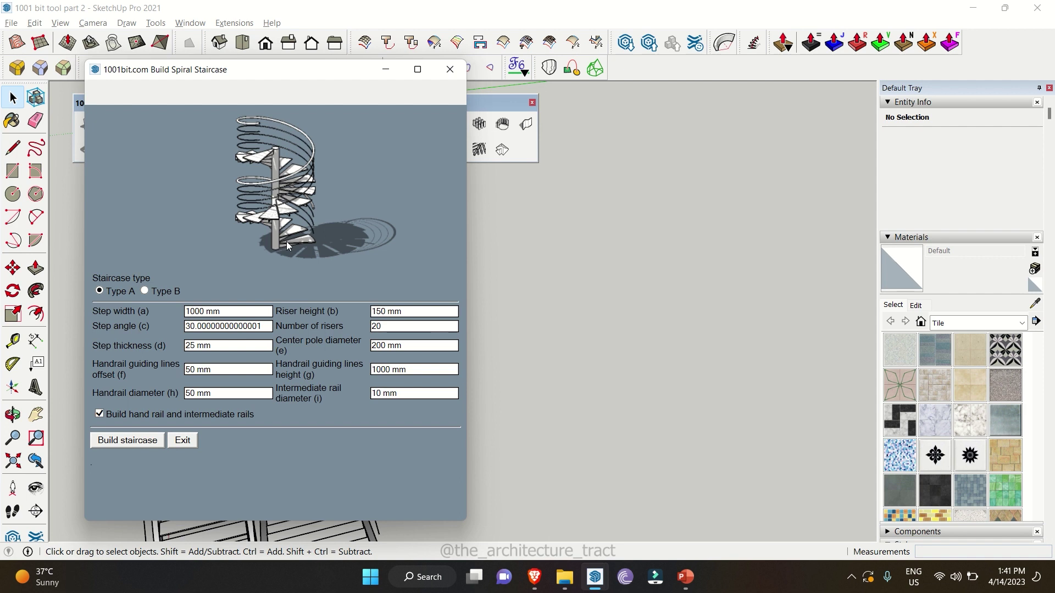
{"action": "left_click", "coordinate": [242, 309]}
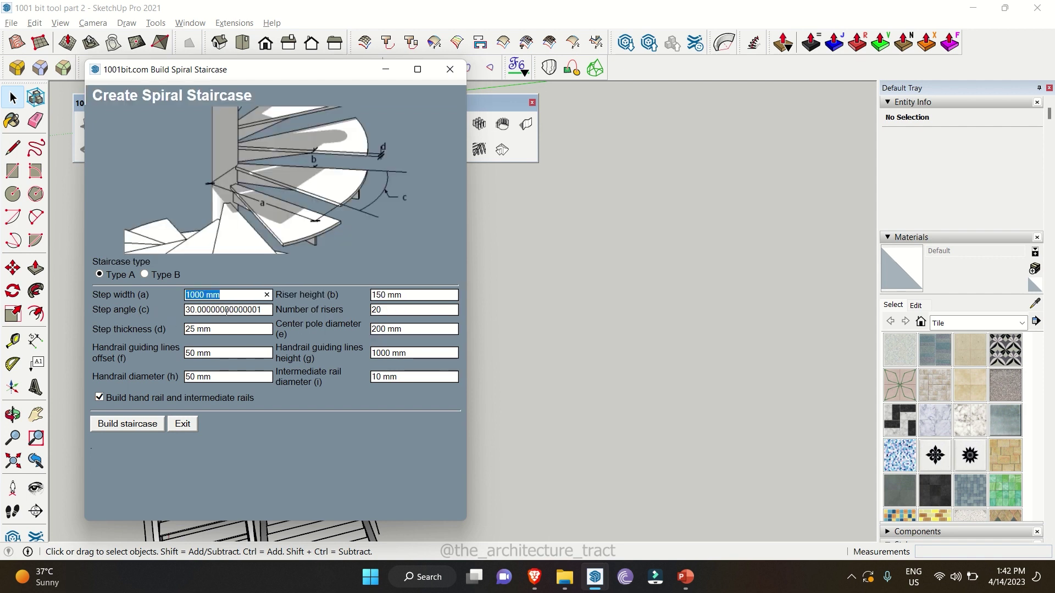
{"action": "key", "text": "Tab"}
{"action": "left_click", "coordinate": [388, 332]}
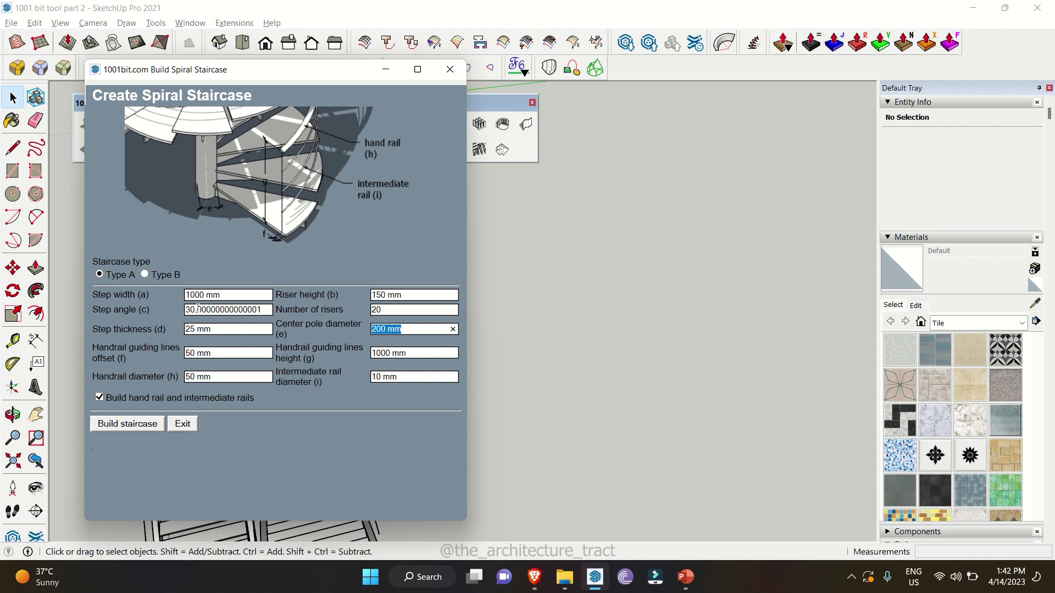
{"action": "left_click", "coordinate": [147, 428]}
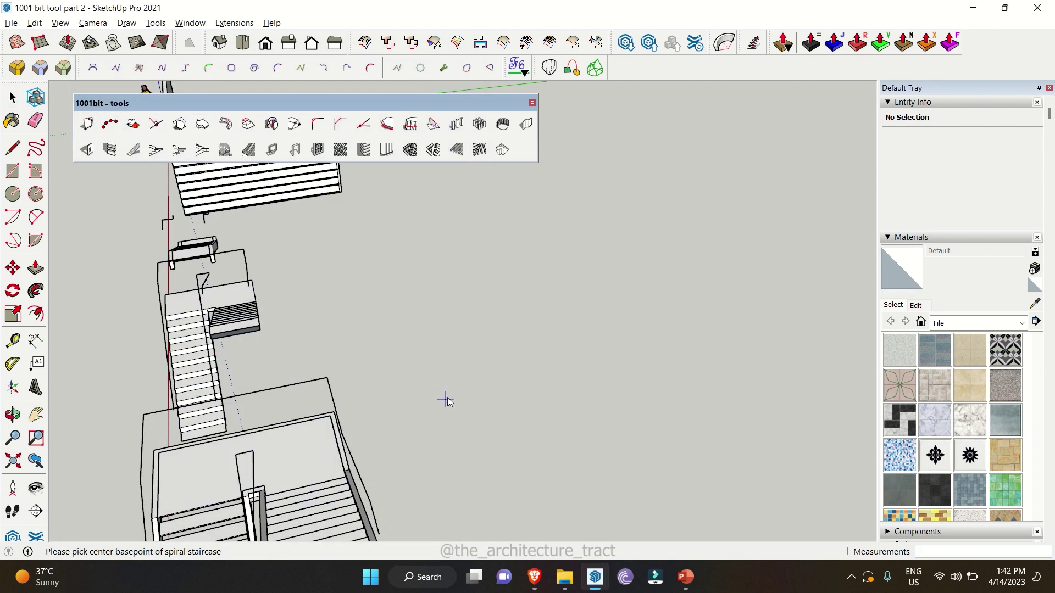
{"action": "left_click", "coordinate": [449, 360]}
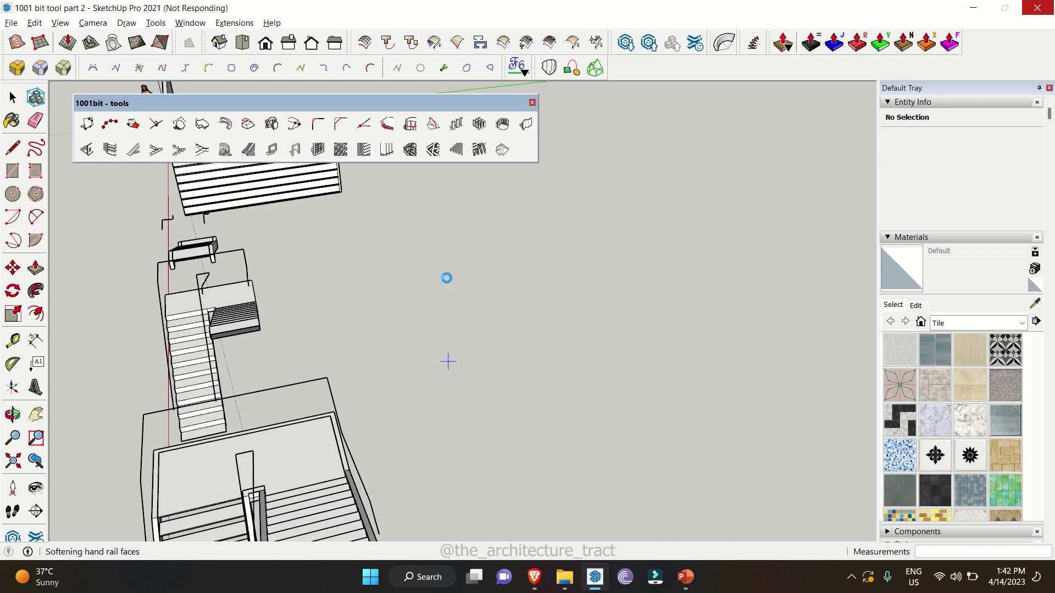
Examine the spiral staircase's steps, center pole, handrail and intermediate rails from several angles, along with the whole row of staircases.
{"action": "middle_click_drag", "start_coordinate": [447, 278], "coordinate": [321, 350]}
{"action": "scroll", "coordinate": [349, 276], "scroll_direction": "up", "scroll_amount": 5}
{"action": "scroll", "coordinate": [369, 283], "scroll_direction": "down", "scroll_amount": 3}
{"action": "key", "text": "space"}
{"action": "scroll", "coordinate": [324, 346], "scroll_direction": "up", "scroll_amount": 4}
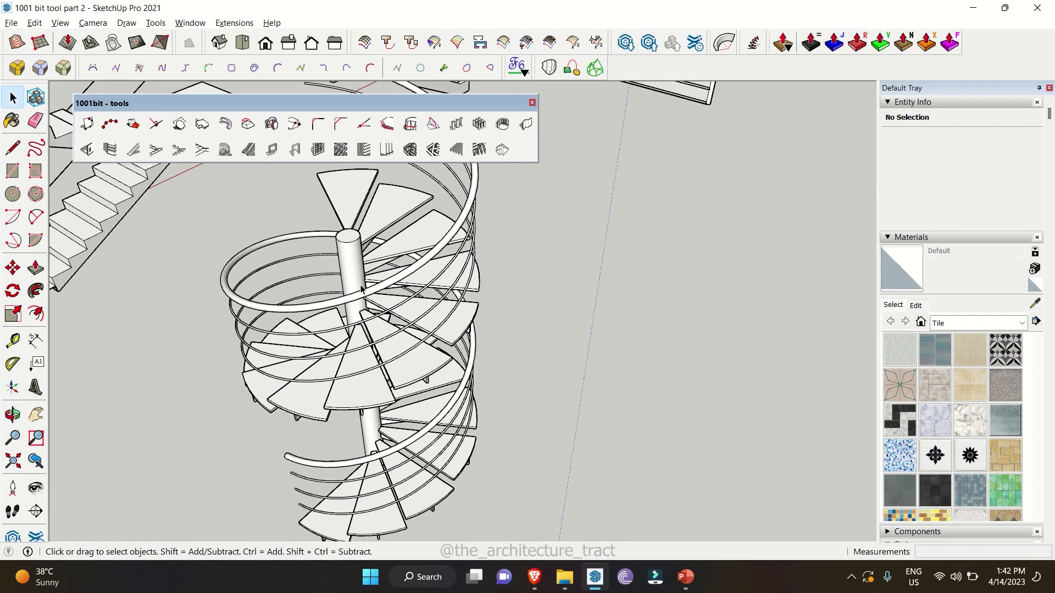
{"action": "scroll", "coordinate": [357, 311], "scroll_direction": "down", "scroll_amount": 2}
{"action": "scroll", "coordinate": [362, 306], "scroll_direction": "up", "scroll_amount": 3}
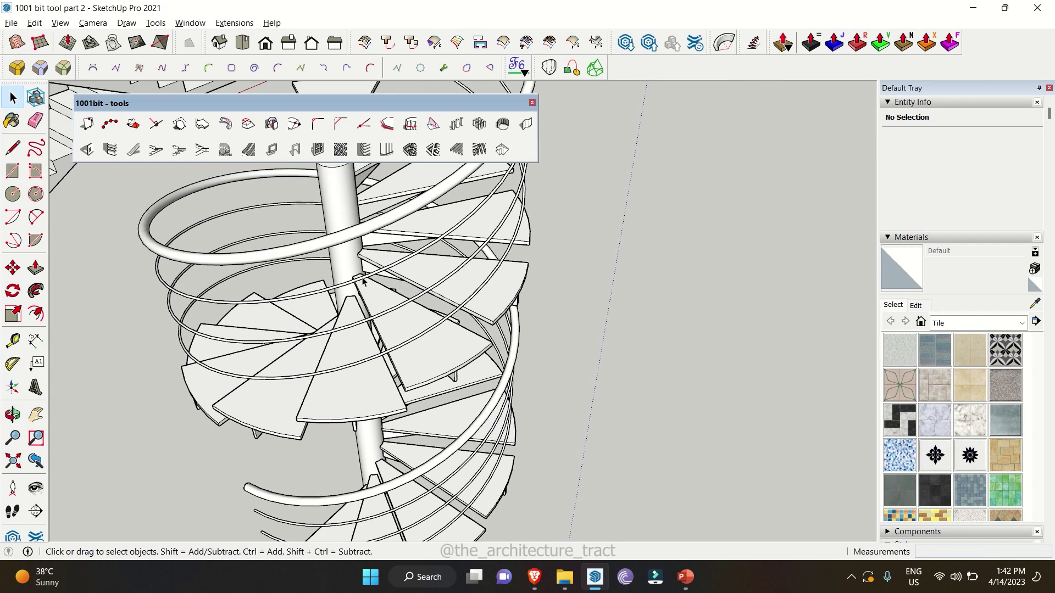
{"action": "scroll", "coordinate": [362, 303], "scroll_direction": "down", "scroll_amount": 3}
{"action": "middle_click_drag", "start_coordinate": [362, 302], "coordinate": [441, 352]}
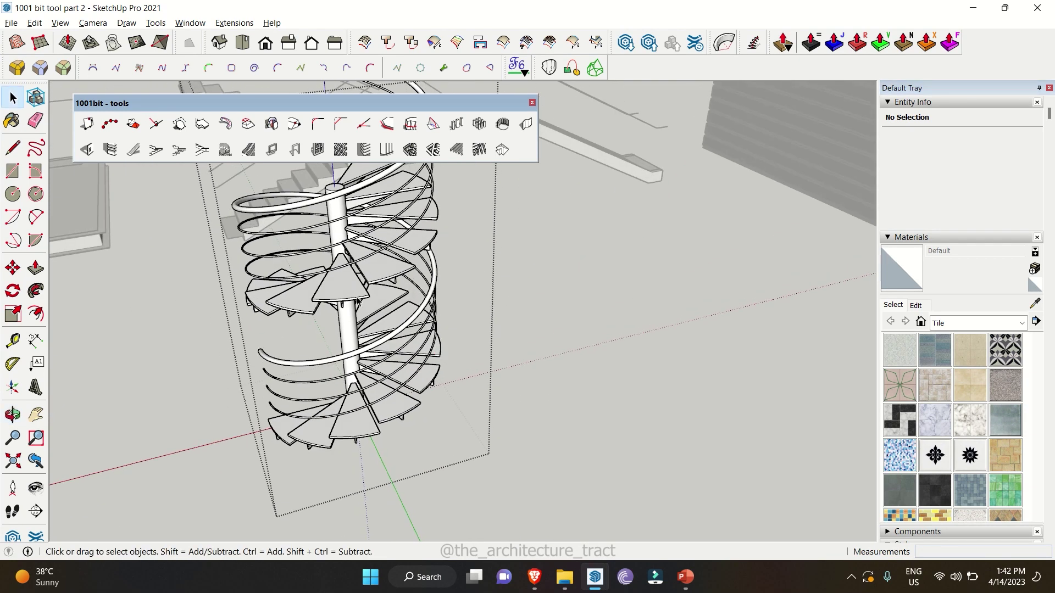
{"action": "scroll", "coordinate": [336, 223], "scroll_direction": "up", "scroll_amount": 2}
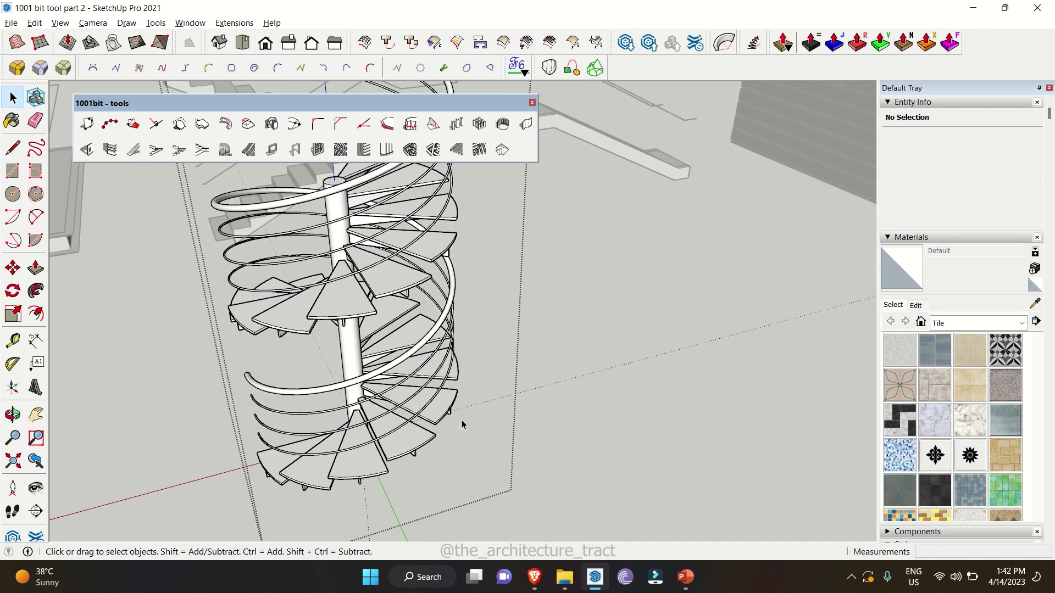
{"action": "scroll", "coordinate": [509, 417], "scroll_direction": "down", "scroll_amount": 3}
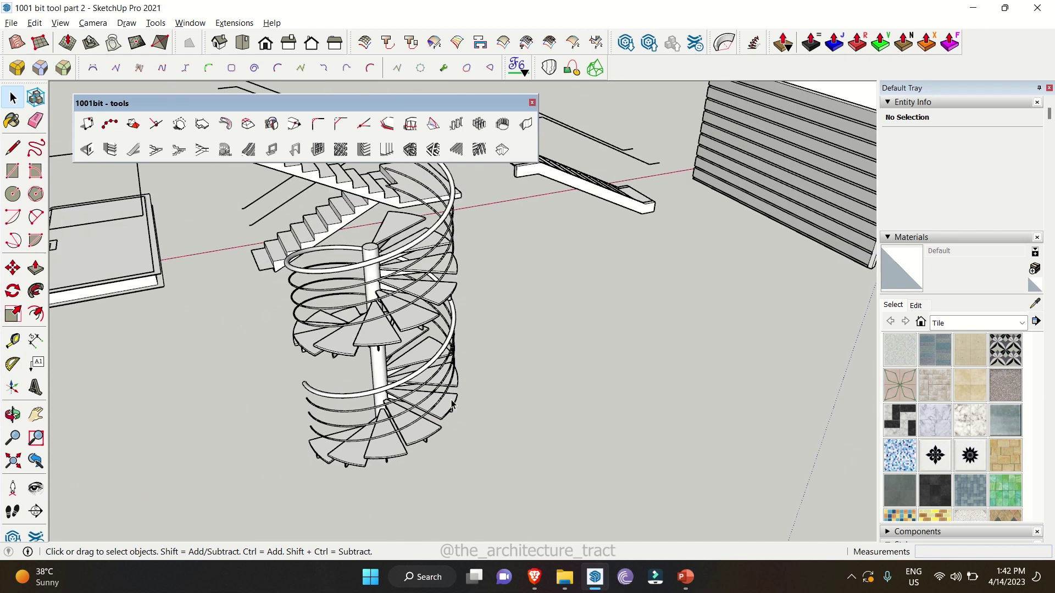
{"action": "middle_click_drag", "start_coordinate": [509, 417], "coordinate": [398, 356]}
{"action": "scroll", "coordinate": [511, 319], "scroll_direction": "down", "scroll_amount": 2}
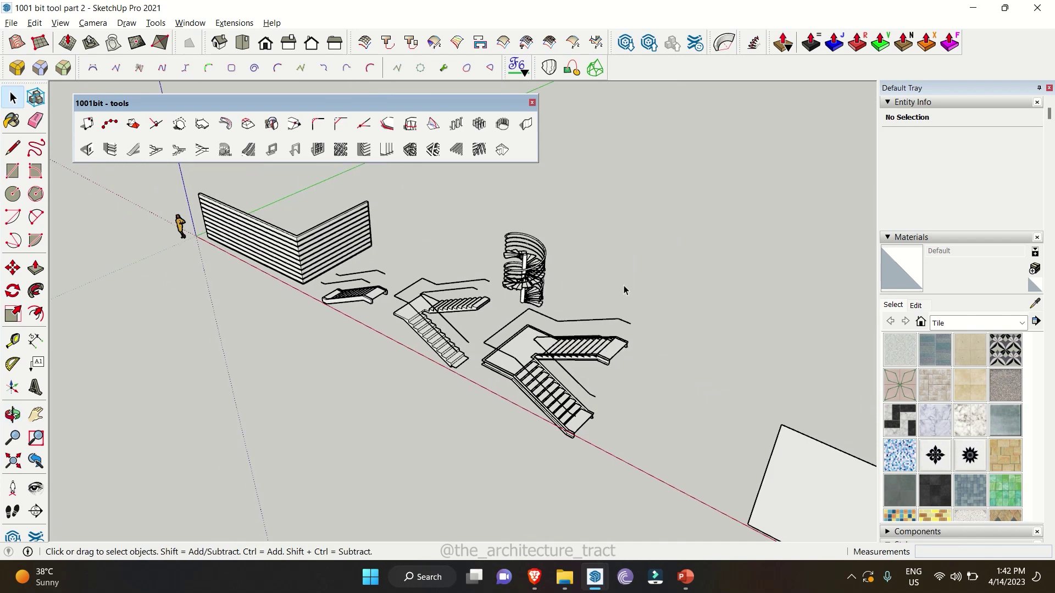
Set up a standard escalator with 2000 mm step width, 25 mm side panel thickness and a fixed floor to floor height of 4500 mm.
{"action": "scroll", "coordinate": [623, 285], "scroll_direction": "up", "scroll_amount": 2}
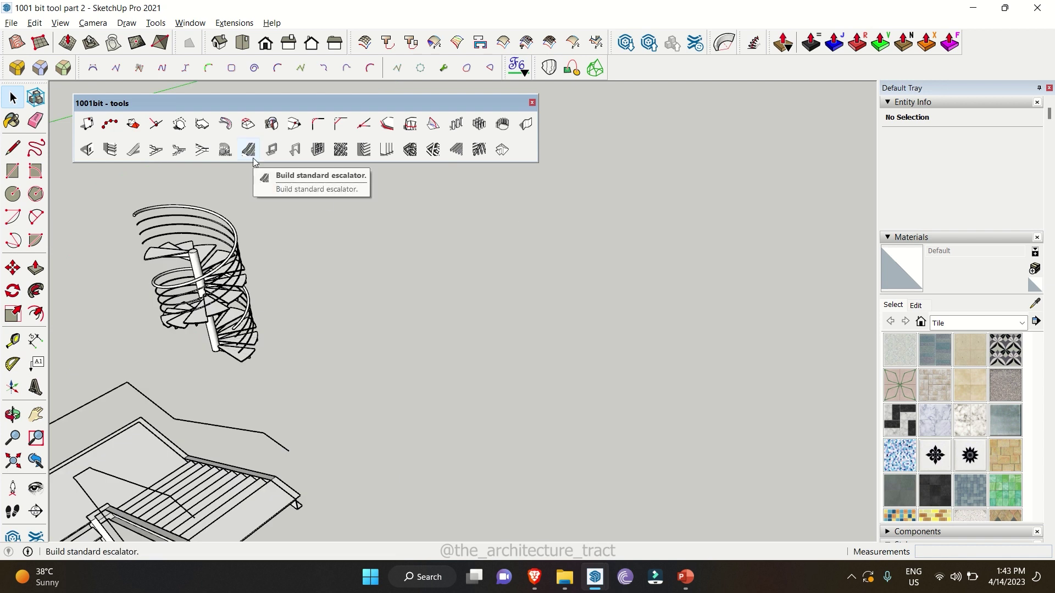
{"action": "left_click", "coordinate": [249, 149]}
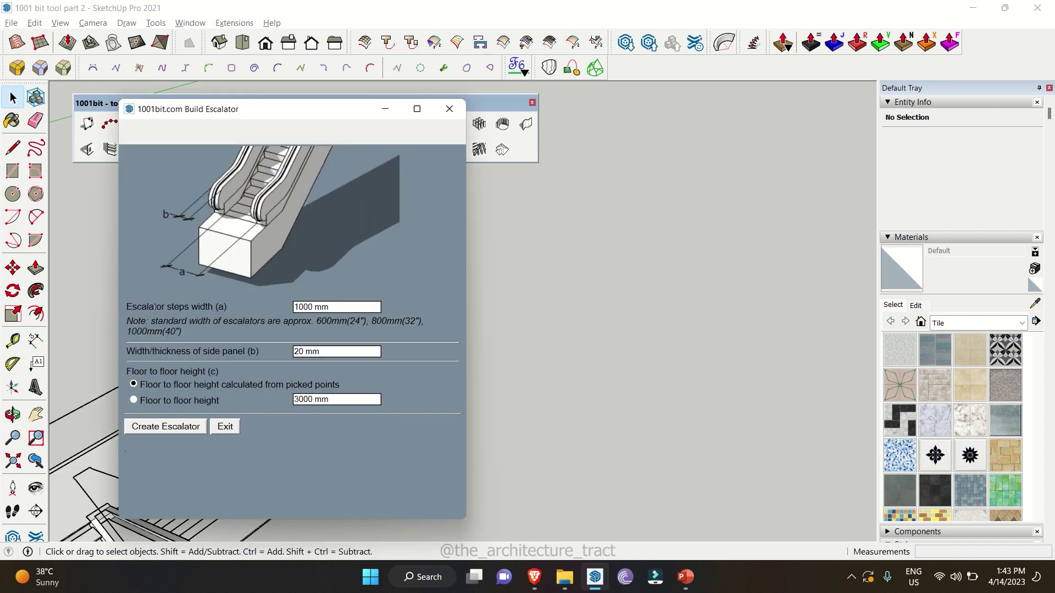
{"action": "triple_click", "coordinate": [347, 306]}
{"action": "type", "text": "2000"}
{"action": "double_click", "coordinate": [253, 351]}
{"action": "left_click_drag", "start_coordinate": [330, 352], "coordinate": [200, 356]}
{"action": "type", "text": "25"}
{"action": "left_click", "coordinate": [191, 402]}
{"action": "type", "text": "4500"}
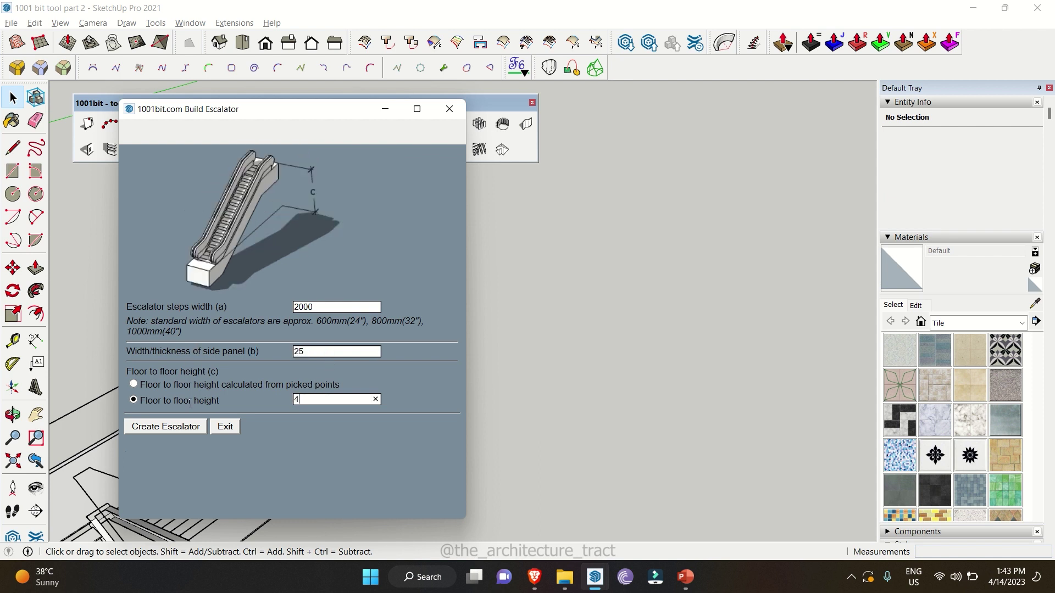
Create the escalator in the empty area beyond the spiral staircase by picking its lower-floor, upper-floor and direction points.
{"action": "left_click", "coordinate": [176, 427]}
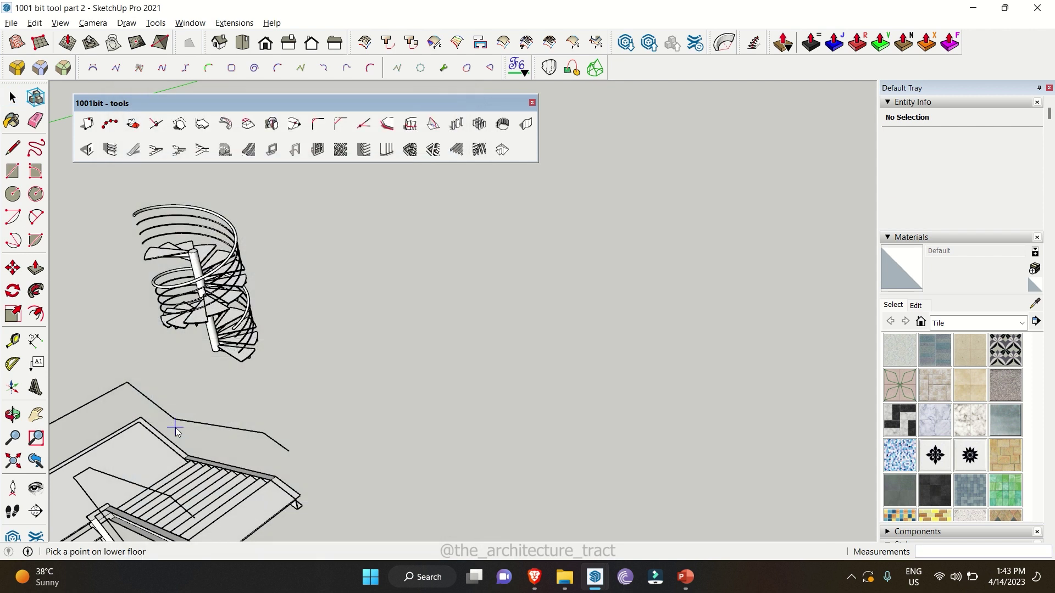
{"action": "middle_click_drag", "start_coordinate": [176, 427], "coordinate": [235, 447]}
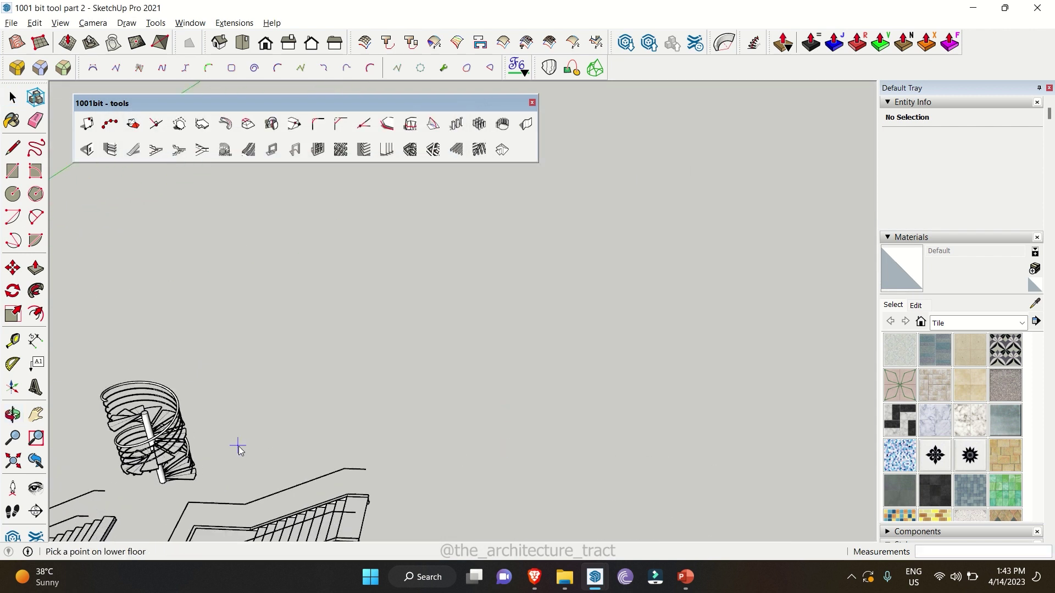
{"action": "left_click", "coordinate": [347, 413]}
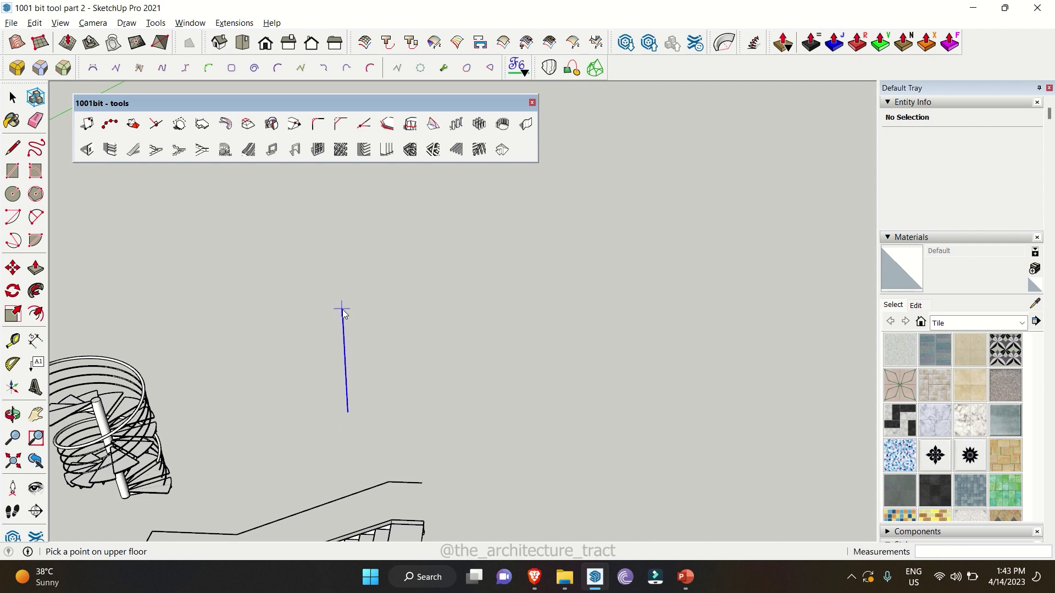
{"action": "middle_click_drag", "start_coordinate": [342, 312], "coordinate": [400, 302]}
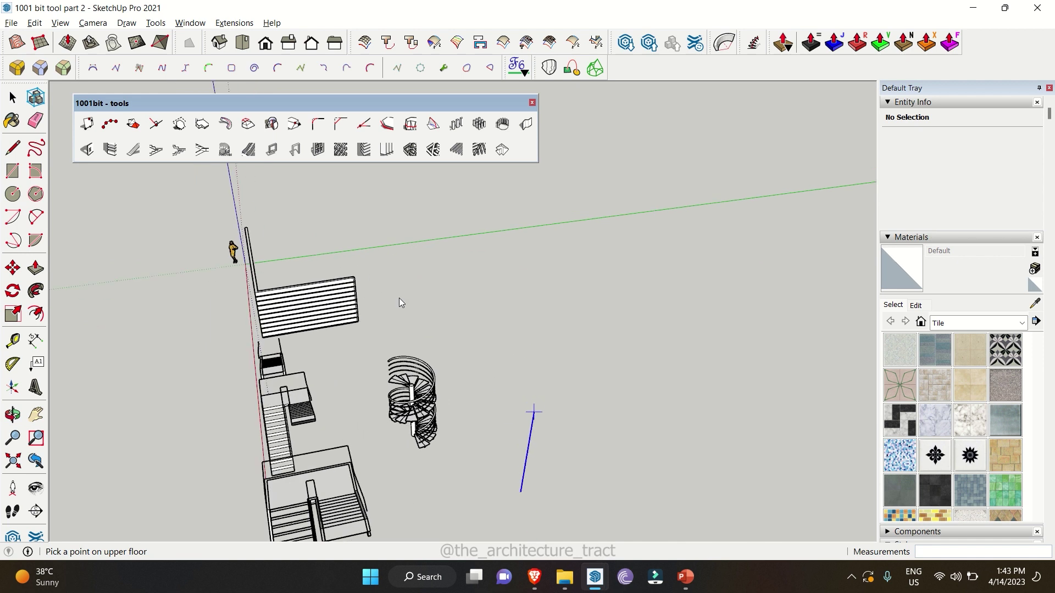
{"action": "left_click", "coordinate": [415, 352]}
{"action": "middle_click_drag", "start_coordinate": [415, 352], "coordinate": [494, 420]}
{"action": "left_click", "coordinate": [502, 423]}
{"action": "scroll", "coordinate": [511, 434], "scroll_direction": "up", "scroll_amount": 3}
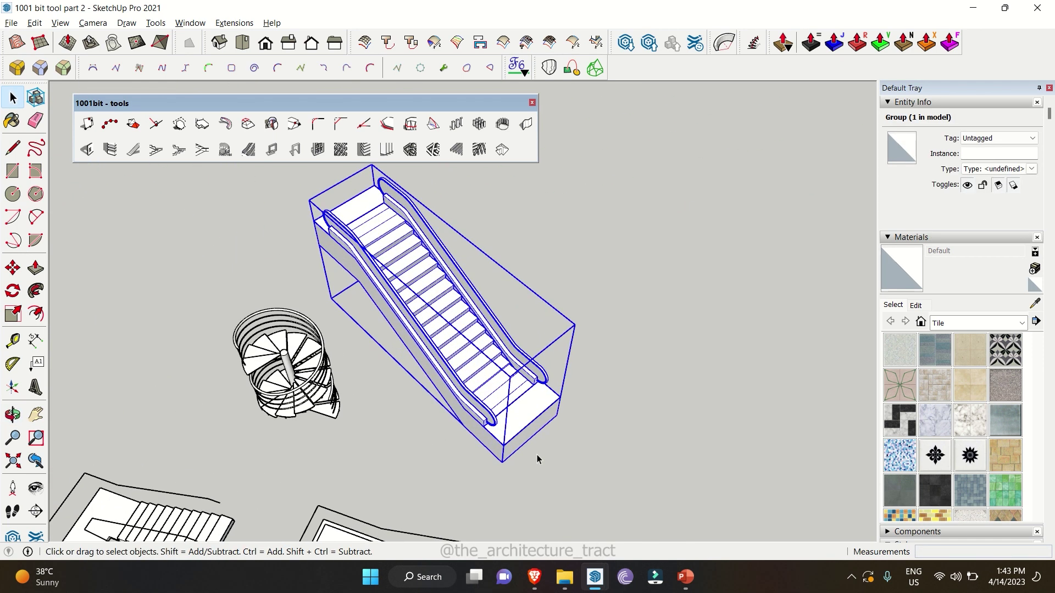
Rotate the escalator about 45 degrees around a point beside its lower end, then deselect it.
{"action": "key", "text": "q"}
{"action": "left_click", "coordinate": [569, 460]}
{"action": "left_click", "coordinate": [565, 488]}
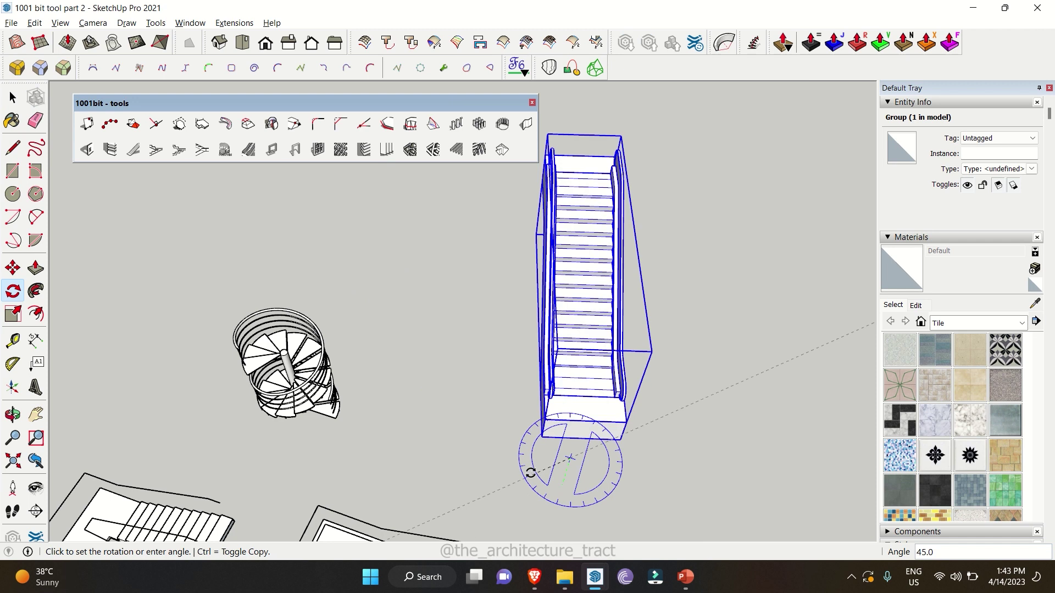
{"action": "left_click", "coordinate": [522, 469]}
{"action": "key", "text": "space"}
{"action": "left_click", "coordinate": [449, 455]}
{"action": "scroll", "coordinate": [522, 466], "scroll_direction": "down", "scroll_amount": 3}
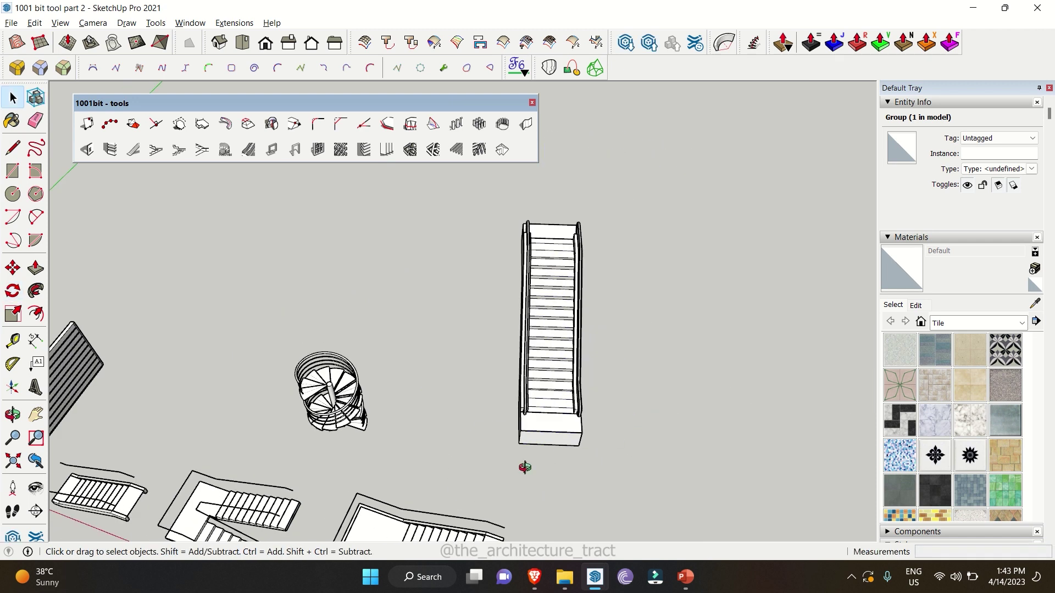
Examine the finished escalator's base, steps and curved handrails from several angles and distances.
{"action": "middle_click_drag", "start_coordinate": [523, 466], "coordinate": [339, 413]}
{"action": "scroll", "coordinate": [439, 415], "scroll_direction": "up", "scroll_amount": 8}
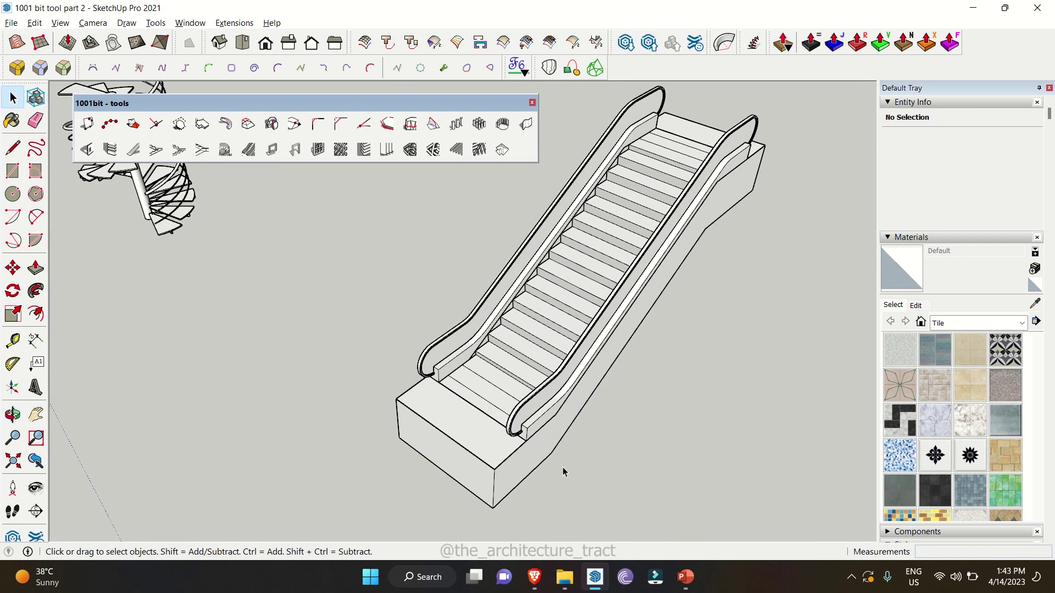
{"action": "middle_click_drag", "start_coordinate": [453, 396], "coordinate": [468, 358]}
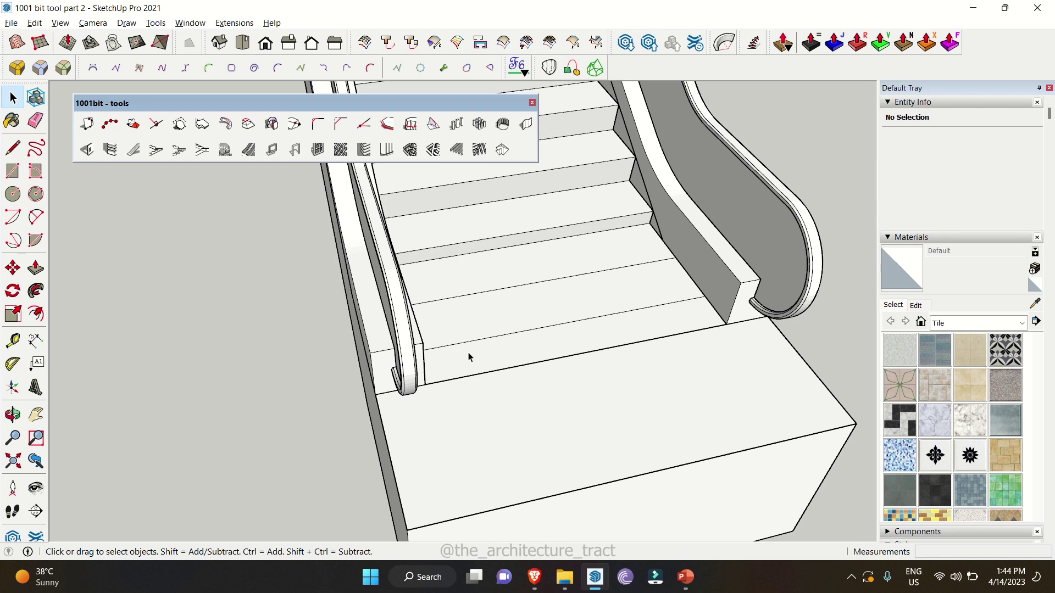
{"action": "middle_click_drag", "start_coordinate": [485, 434], "coordinate": [331, 380]}
{"action": "scroll", "coordinate": [532, 455], "scroll_direction": "down", "scroll_amount": 4}
{"action": "middle_click_drag", "start_coordinate": [532, 455], "coordinate": [450, 436]}
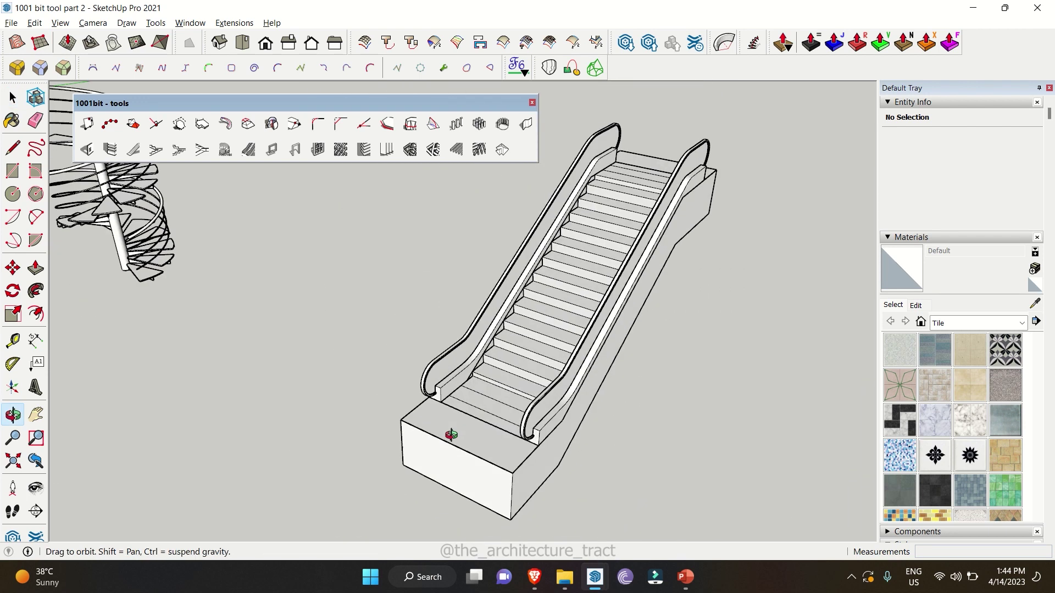
Open the escalator's nested groups to inspect how the base, side panel, handrail and steps are separated.
{"action": "scroll", "coordinate": [477, 439], "scroll_direction": "up", "scroll_amount": 3}
{"action": "double_click", "coordinate": [481, 440]}
{"action": "left_click", "coordinate": [483, 446]}
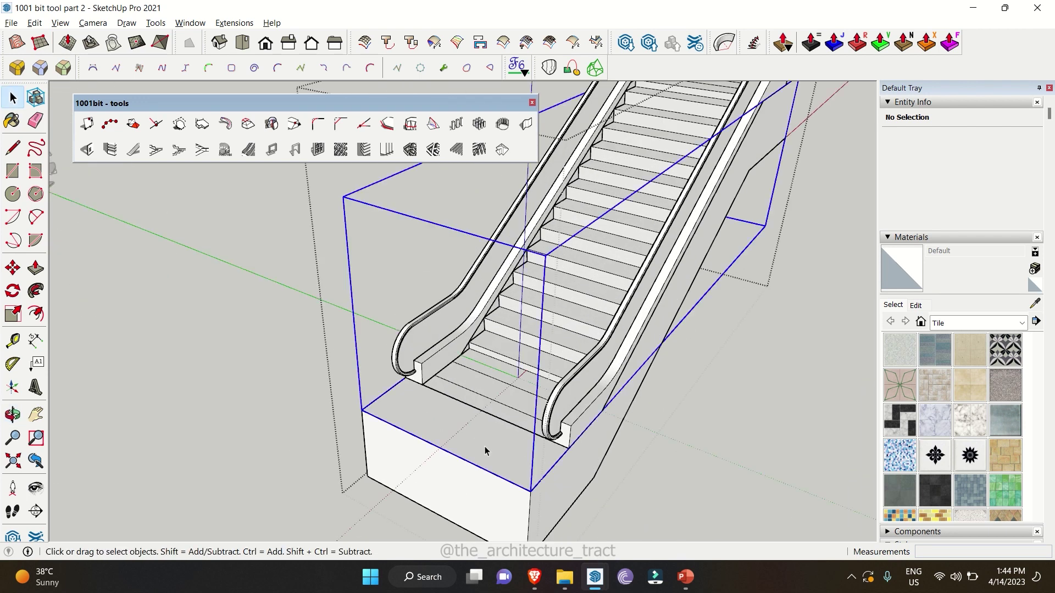
{"action": "double_click", "coordinate": [484, 446]}
{"action": "key", "text": "Escape"}
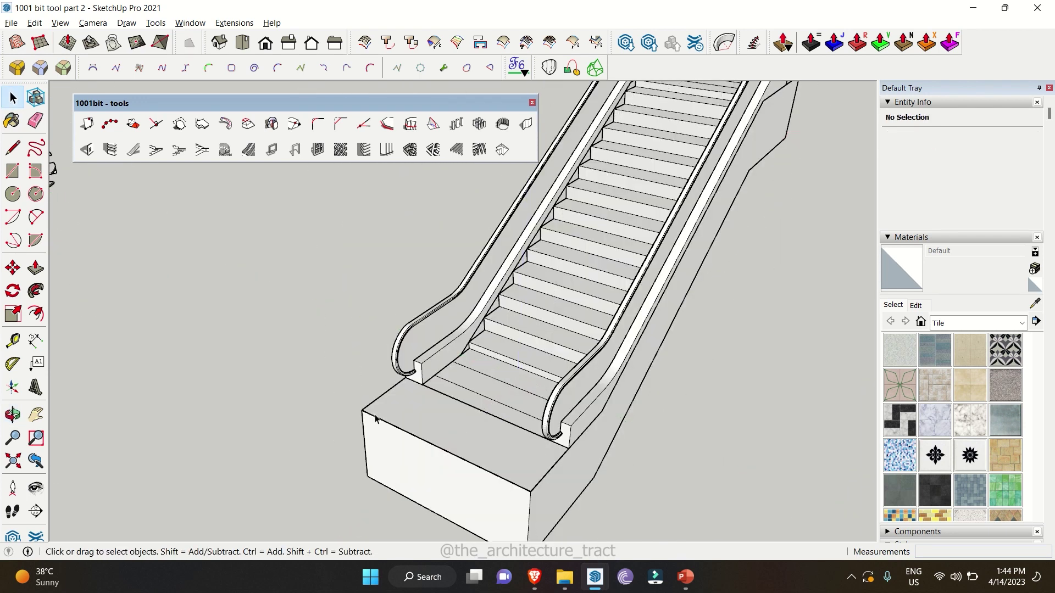
{"action": "scroll", "coordinate": [371, 416], "scroll_direction": "down", "scroll_amount": 3}
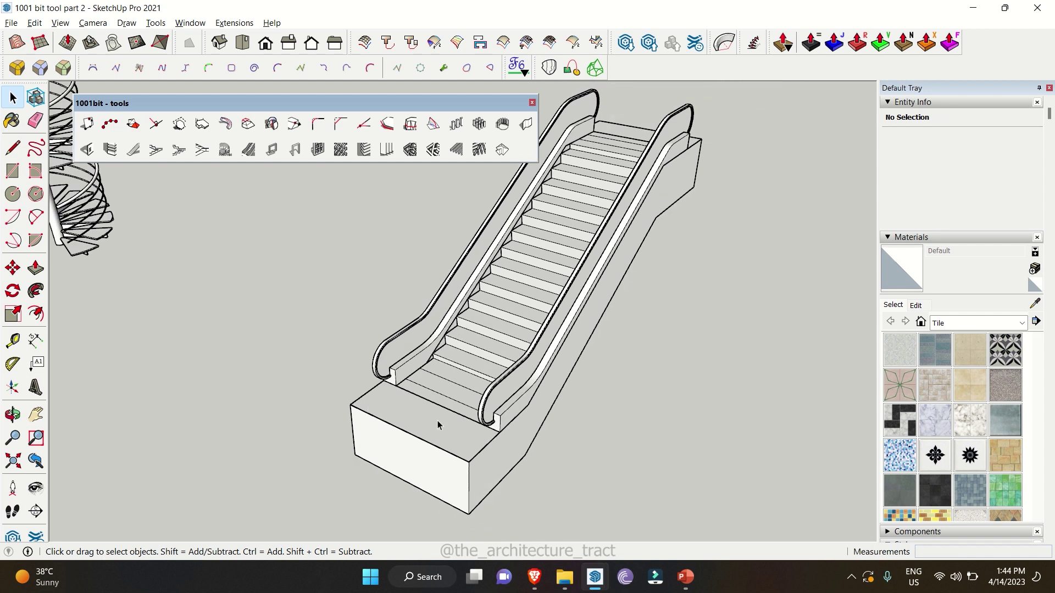
{"action": "scroll", "coordinate": [486, 417], "scroll_direction": "up", "scroll_amount": 4}
{"action": "double_click", "coordinate": [478, 405]}
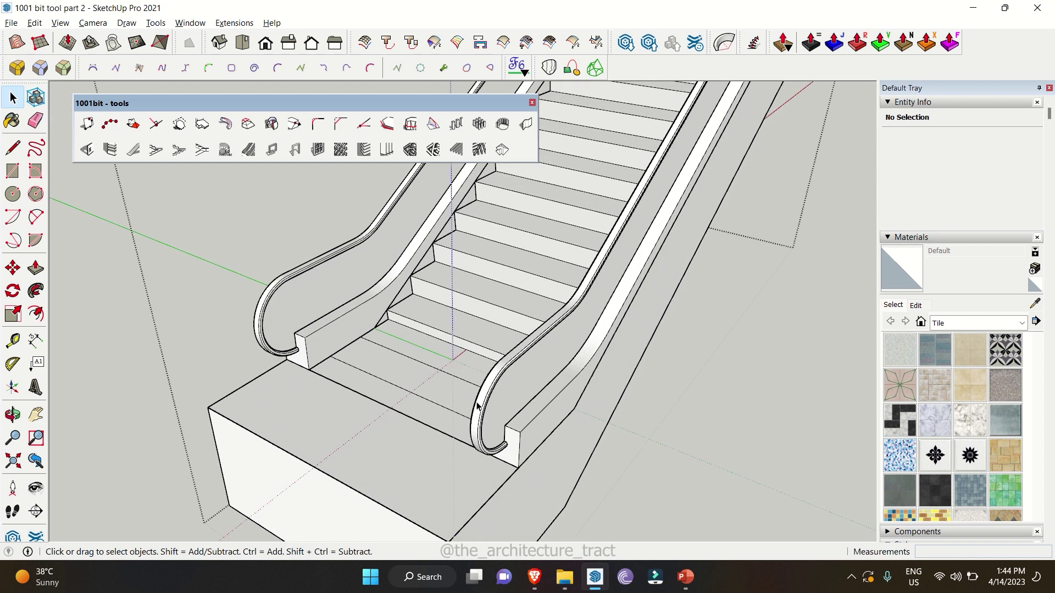
{"action": "left_click", "coordinate": [478, 405]}
{"action": "double_click", "coordinate": [278, 330]}
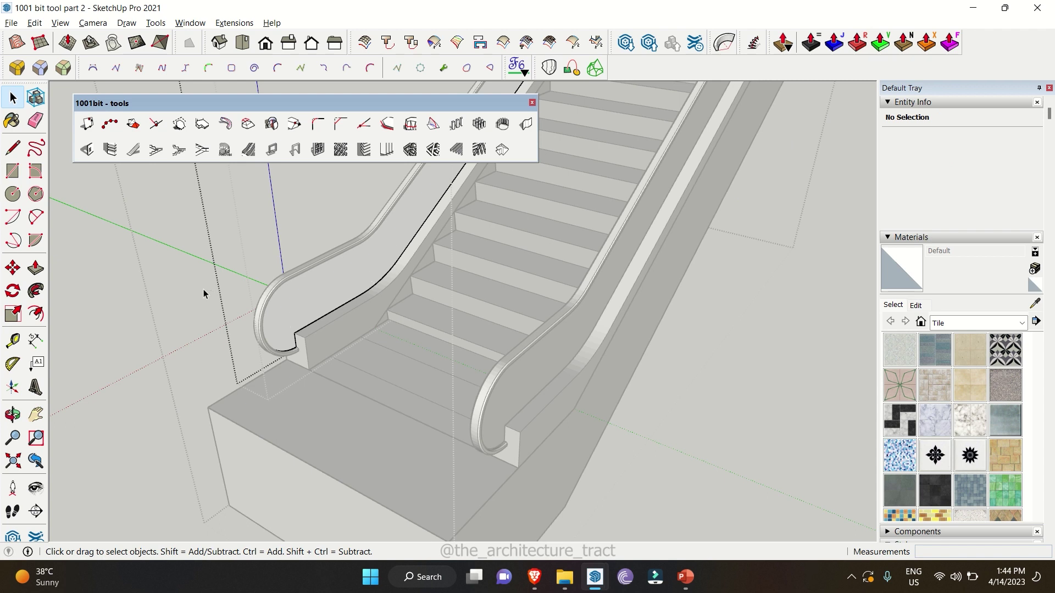
{"action": "scroll", "coordinate": [203, 289], "scroll_direction": "down", "scroll_amount": 6}
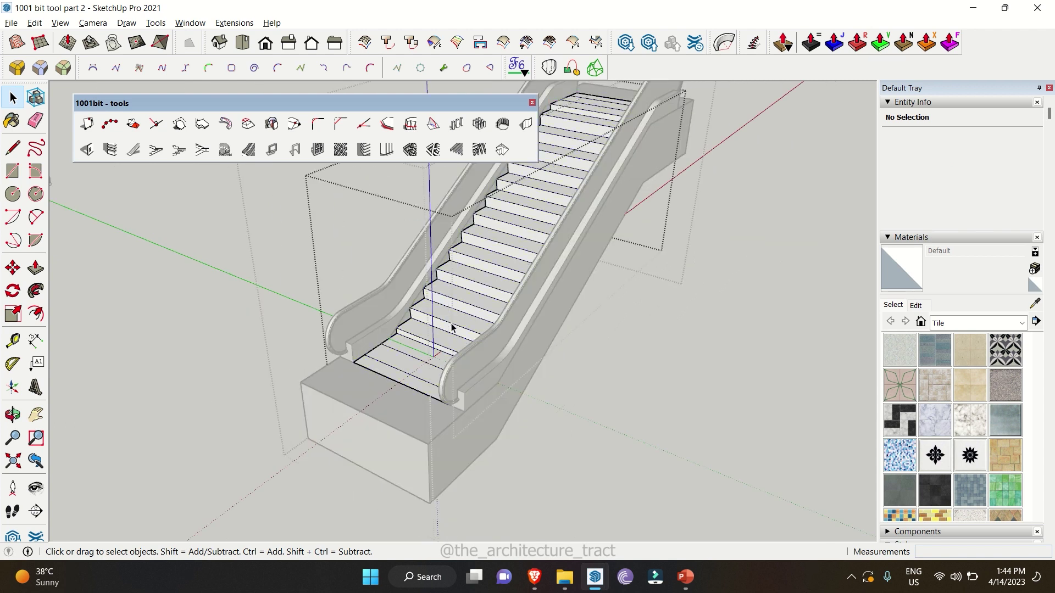
{"action": "left_click", "coordinate": [451, 327]}
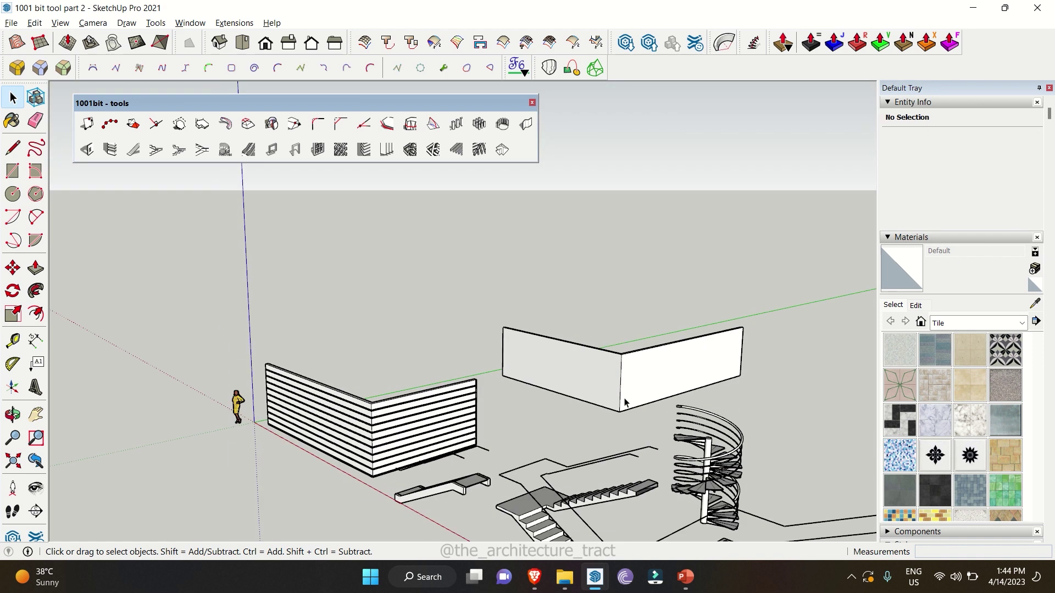
Create a wall opening 1500 mm wide and 1600 mm high near the outer end of the plain L-shaped wall.
{"action": "scroll", "coordinate": [624, 403], "scroll_direction": "down", "scroll_amount": 2}
{"action": "scroll", "coordinate": [605, 328], "scroll_direction": "up", "scroll_amount": 6}
{"action": "middle_click_drag", "start_coordinate": [433, 292], "coordinate": [482, 249]}
{"action": "left_click", "coordinate": [88, 151]}
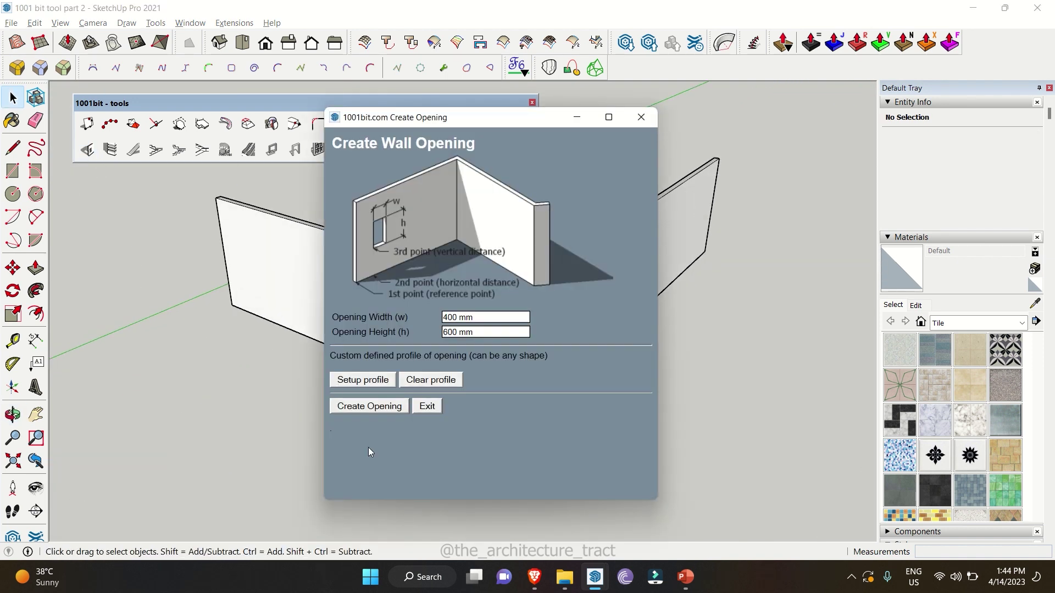
{"action": "triple_click", "coordinate": [487, 318]}
{"action": "type", "text": "1500"}
{"action": "key", "text": "Tab"}
{"action": "type", "text": "1600"}
{"action": "left_click", "coordinate": [369, 406]}
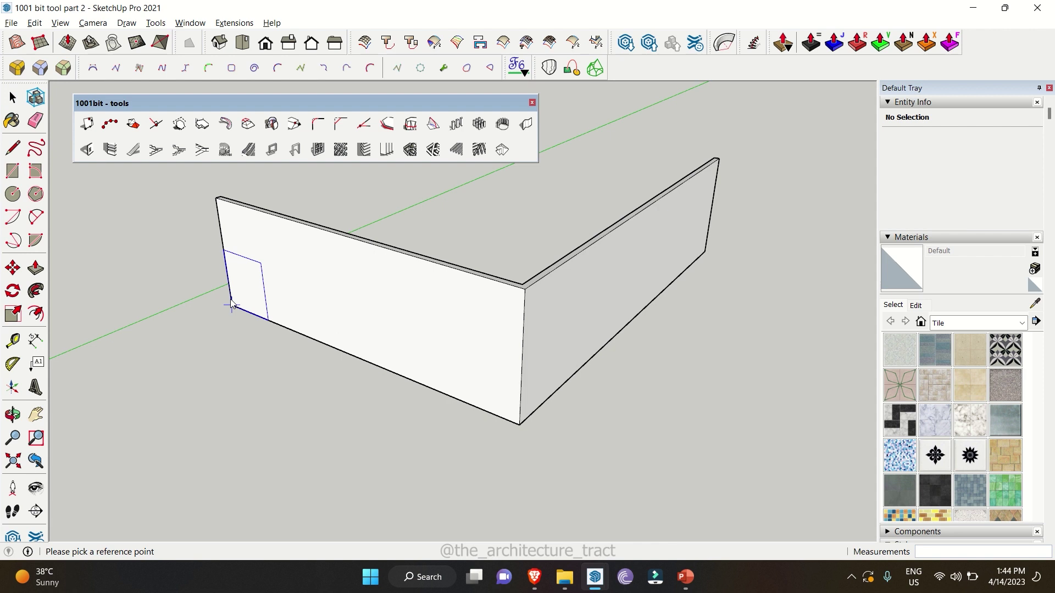
{"action": "left_click", "coordinate": [233, 306]}
{"action": "left_click", "coordinate": [252, 296]}
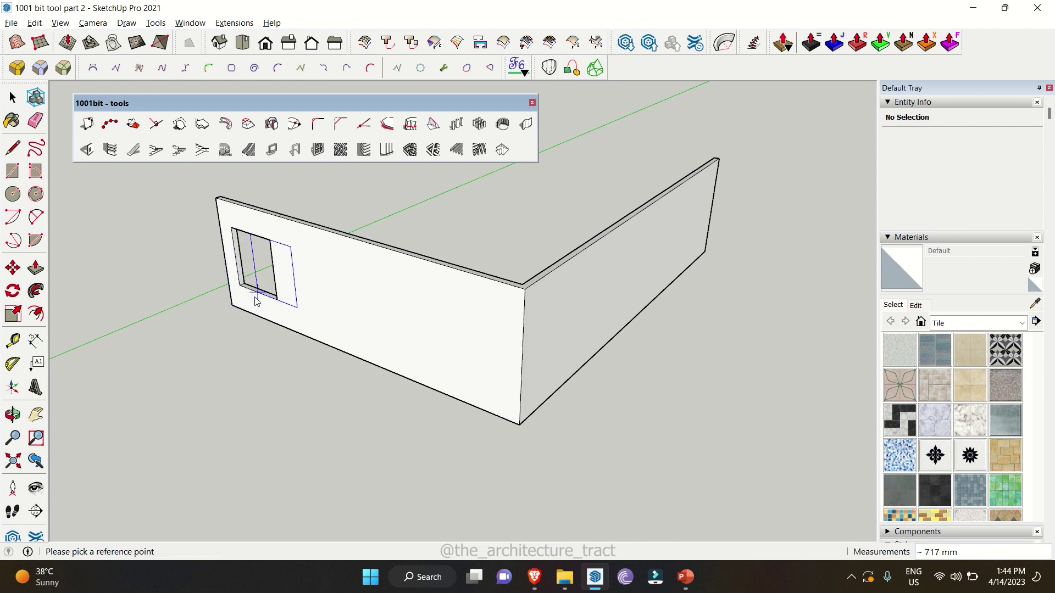
{"action": "key", "text": "space"}
Draw a door rectangle of about 1501 x 2429 mm on the wall's bottom edge and push it 150 mm through the wall.
{"action": "scroll", "coordinate": [355, 314], "scroll_direction": "up", "scroll_amount": 3}
{"action": "key", "text": "r"}
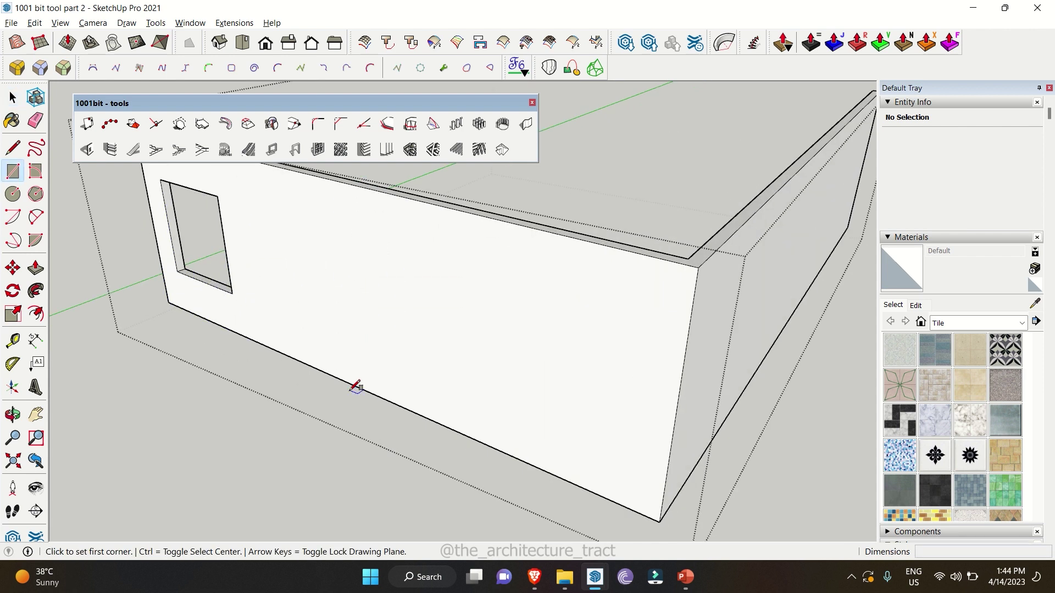
{"action": "left_click", "coordinate": [355, 385]}
{"action": "left_click", "coordinate": [434, 248]}
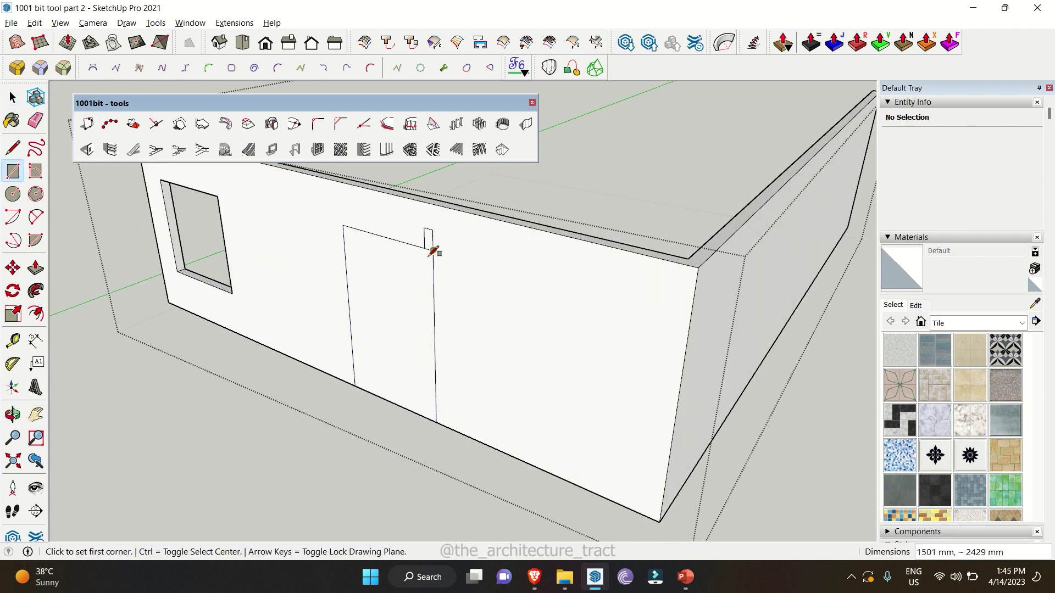
{"action": "key", "text": "p"}
{"action": "left_click", "coordinate": [412, 283]}
{"action": "scroll", "coordinate": [432, 236], "scroll_direction": "up", "scroll_amount": 2}
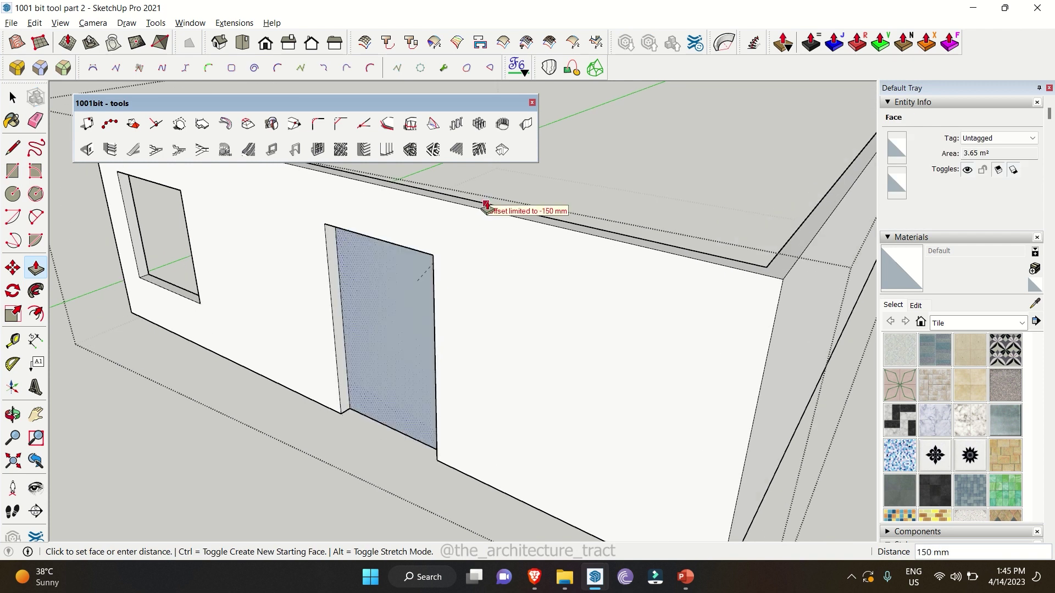
{"action": "left_click", "coordinate": [482, 208]}
{"action": "key", "text": "space"}
Draw a window rectangle of about 1662 x 1531 mm between the door and the wall corner and push it through the wall.
{"action": "scroll", "coordinate": [452, 278], "scroll_direction": "down", "scroll_amount": 5}
{"action": "key", "text": "r"}
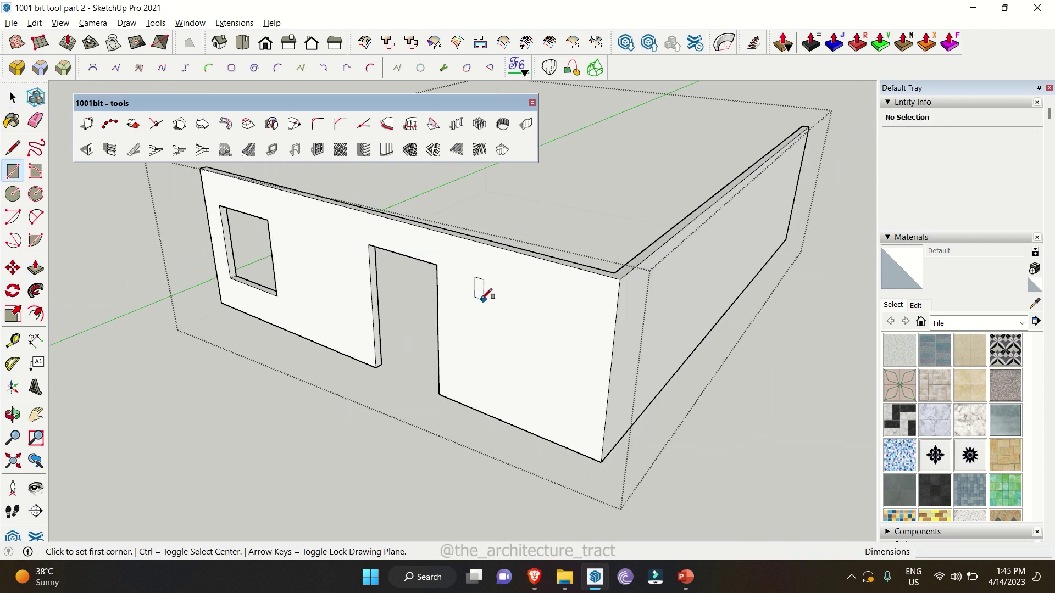
{"action": "left_click", "coordinate": [477, 299]}
{"action": "left_click", "coordinate": [566, 418]}
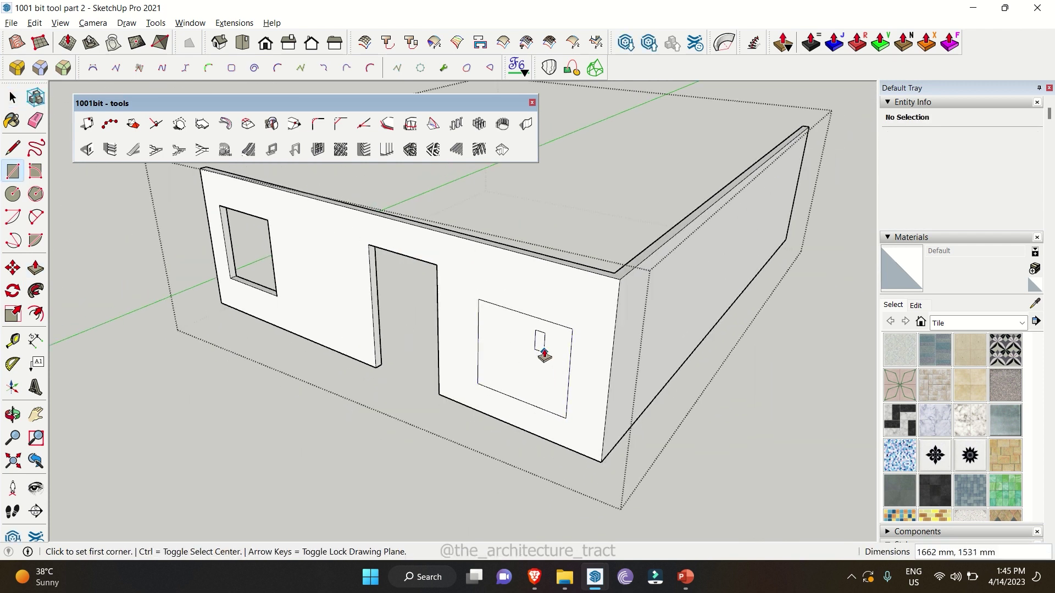
{"action": "key", "text": "p"}
{"action": "left_click", "coordinate": [561, 366]}
{"action": "left_click", "coordinate": [596, 311]}
{"action": "scroll", "coordinate": [650, 287], "scroll_direction": "up", "scroll_amount": 2}
{"action": "key", "text": "space"}
{"action": "scroll", "coordinate": [502, 324], "scroll_direction": "down", "scroll_amount": 2}
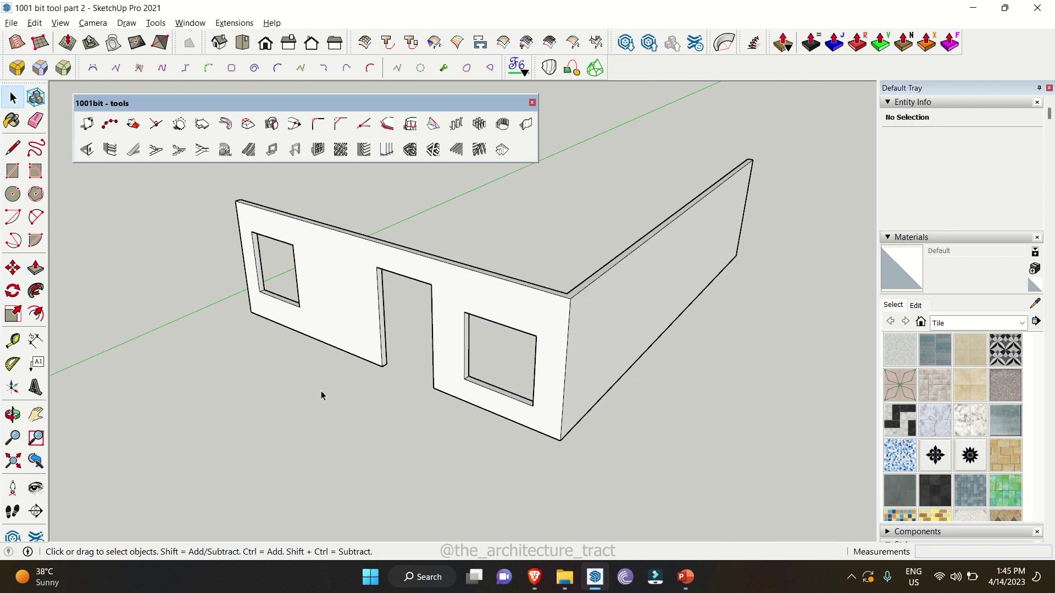
Cover the two window openings and the door opening with rectangle faces drawn corner to corner on the wall's outer side.
{"action": "scroll", "coordinate": [219, 369], "scroll_direction": "up", "scroll_amount": 4}
{"action": "key", "text": "r"}
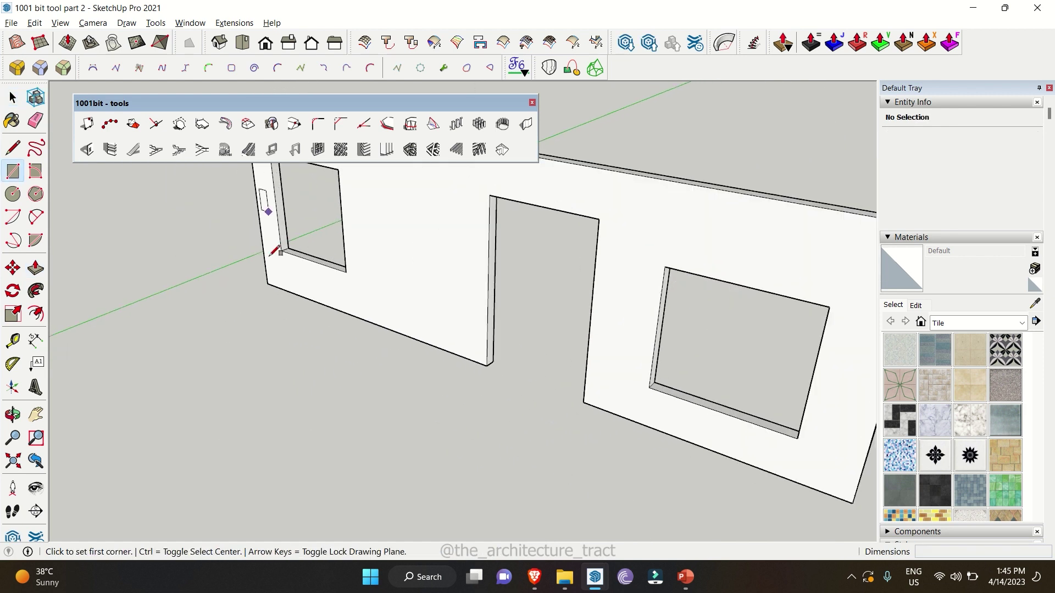
{"action": "scroll", "coordinate": [285, 209], "scroll_direction": "down", "scroll_amount": 2}
{"action": "left_click", "coordinate": [282, 201]}
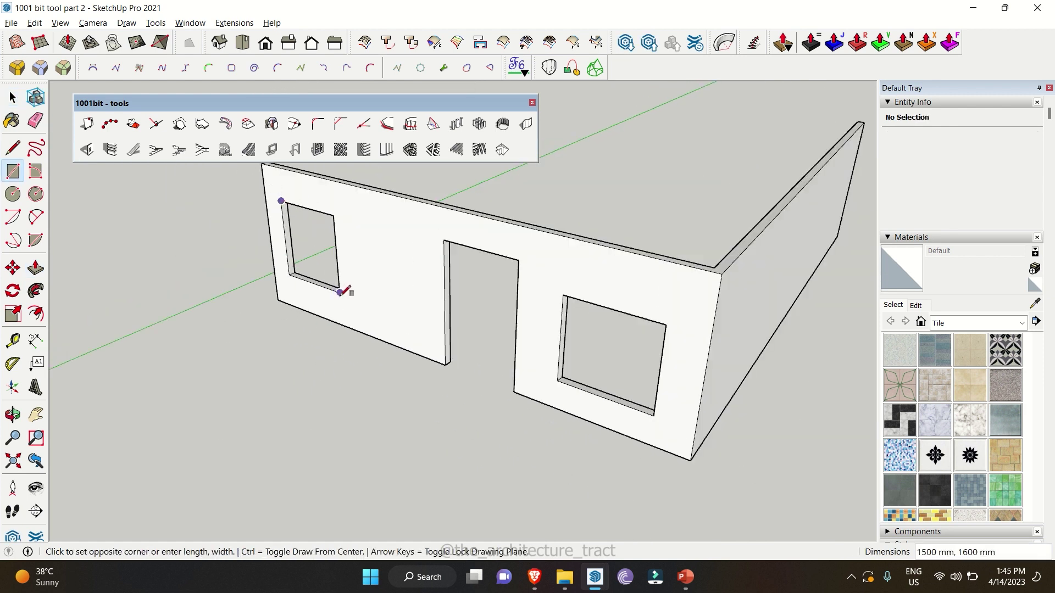
{"action": "left_click", "coordinate": [340, 291]}
{"action": "left_click", "coordinate": [445, 243]}
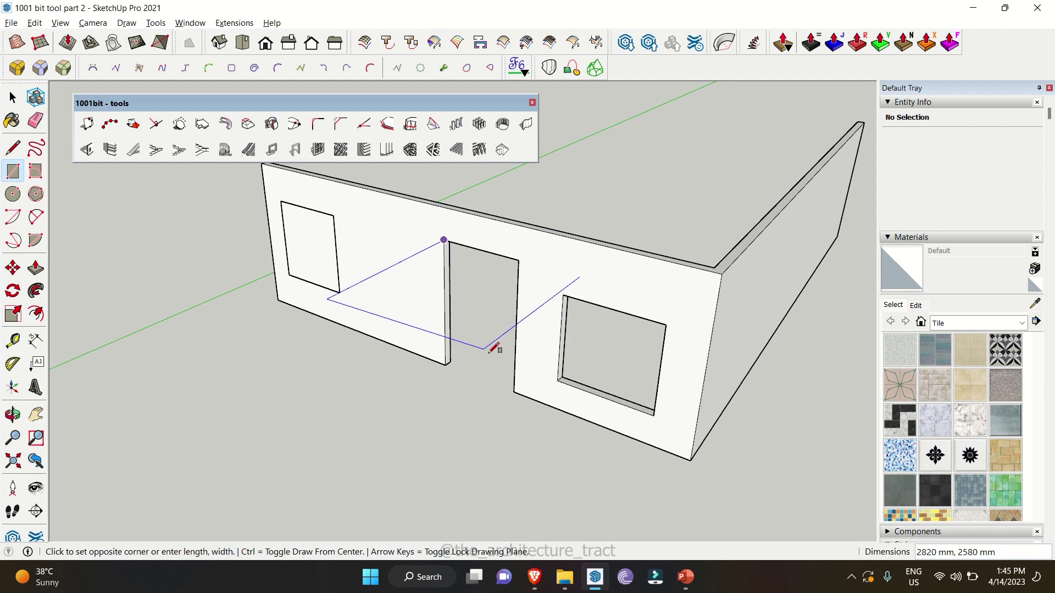
{"action": "left_click", "coordinate": [514, 391]}
{"action": "left_click", "coordinate": [564, 298]}
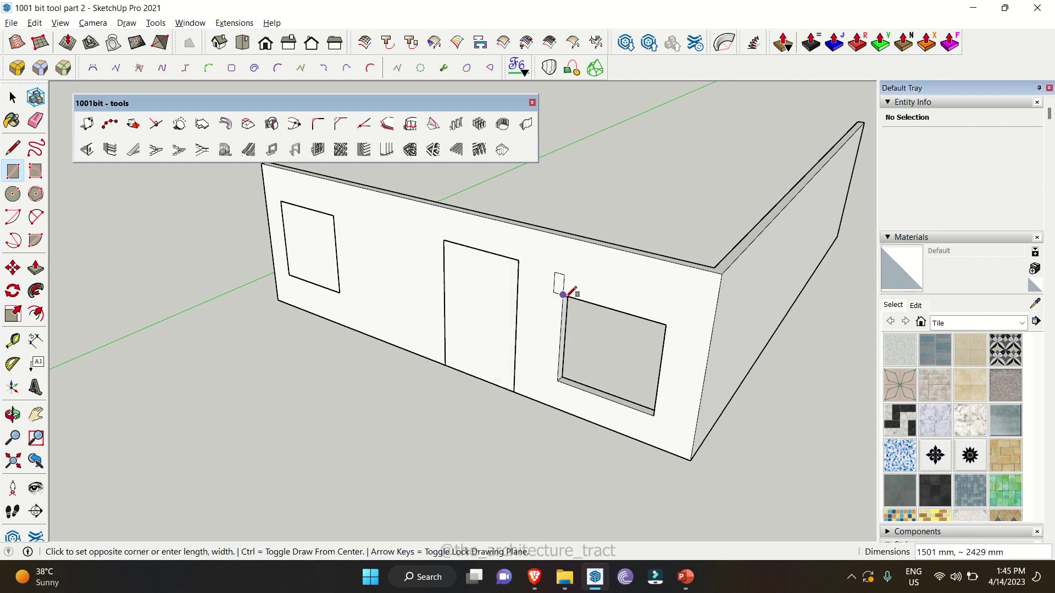
{"action": "left_click", "coordinate": [654, 415]}
{"action": "key", "text": "space"}
{"action": "middle_click_drag", "start_coordinate": [405, 431], "coordinate": [601, 358]}
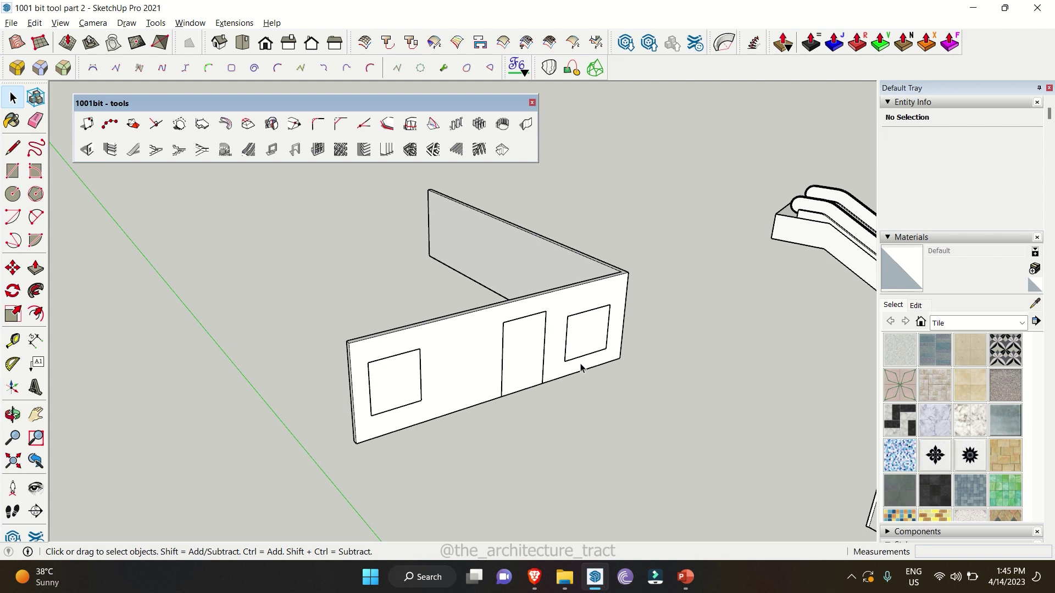
{"action": "scroll", "coordinate": [404, 406], "scroll_direction": "up", "scroll_amount": 4}
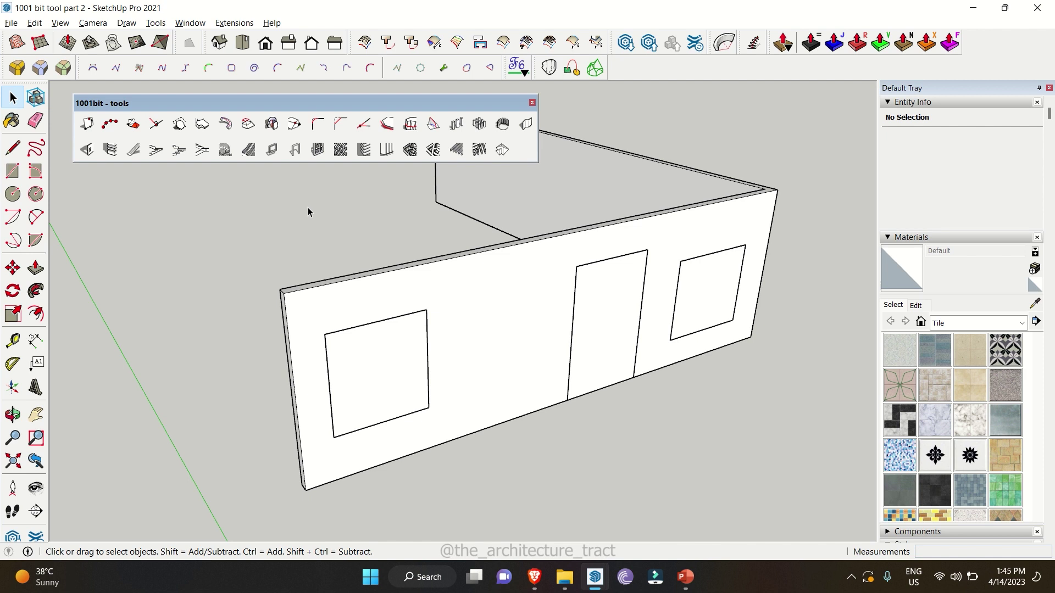
Set up a window frame with the plain rectangular profile, located in the middle relative to the selected face.
{"action": "left_click", "coordinate": [276, 153]}
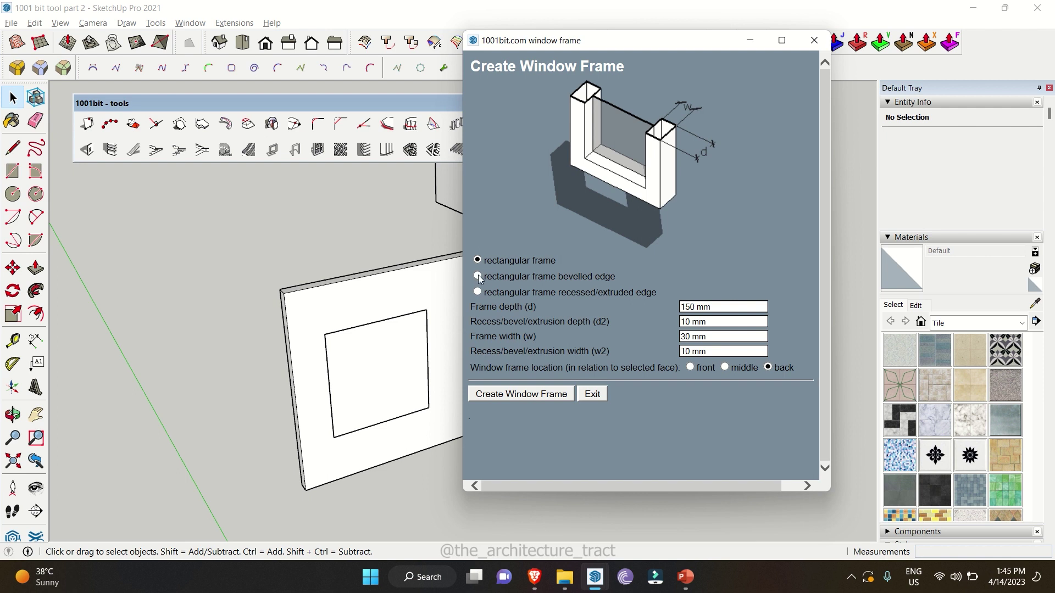
{"action": "left_click", "coordinate": [479, 276]}
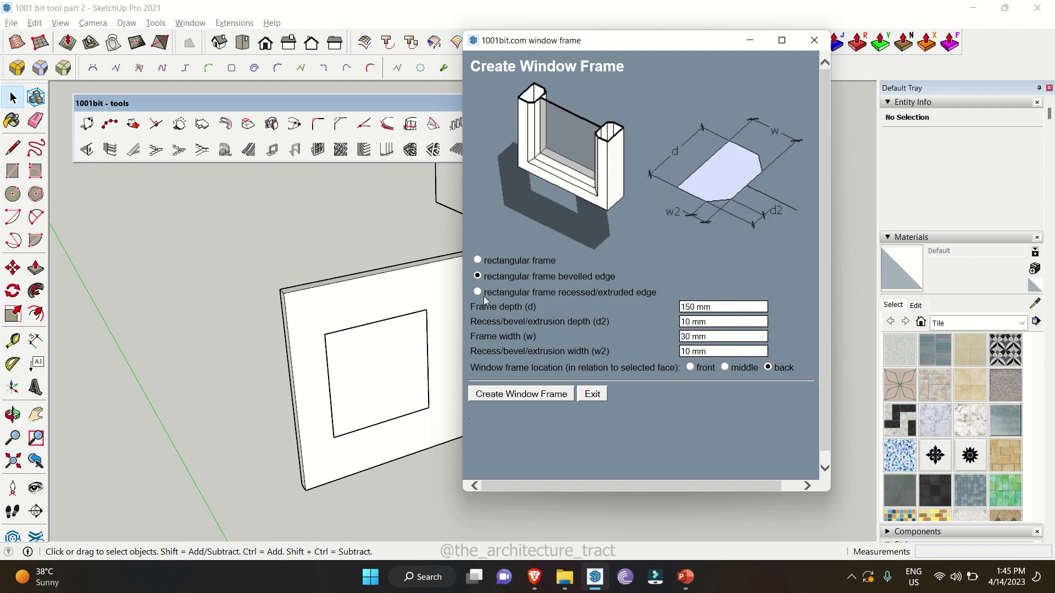
{"action": "left_click", "coordinate": [478, 292]}
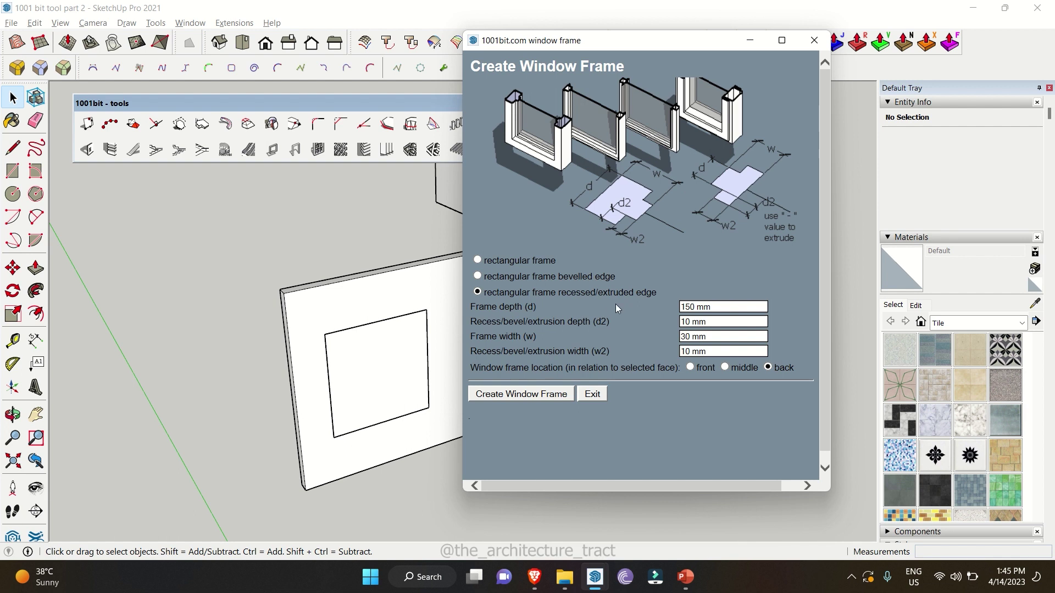
{"action": "left_click_drag", "start_coordinate": [714, 307], "coordinate": [575, 338]}
{"action": "key", "text": "Tab"}
{"action": "left_click", "coordinate": [481, 263]}
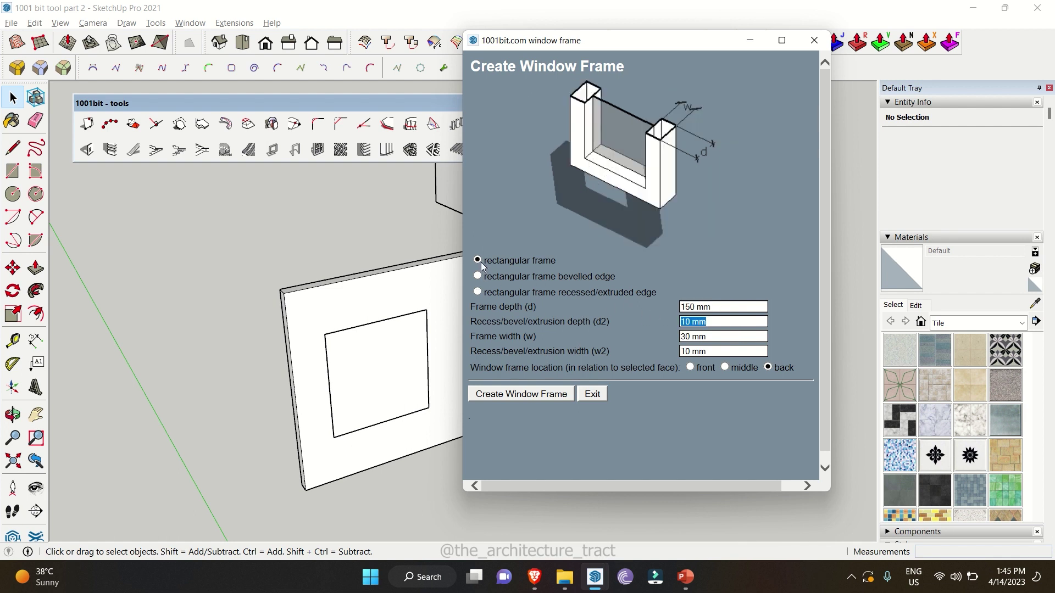
{"action": "left_click", "coordinate": [724, 368]}
{"action": "left_click", "coordinate": [496, 393]}
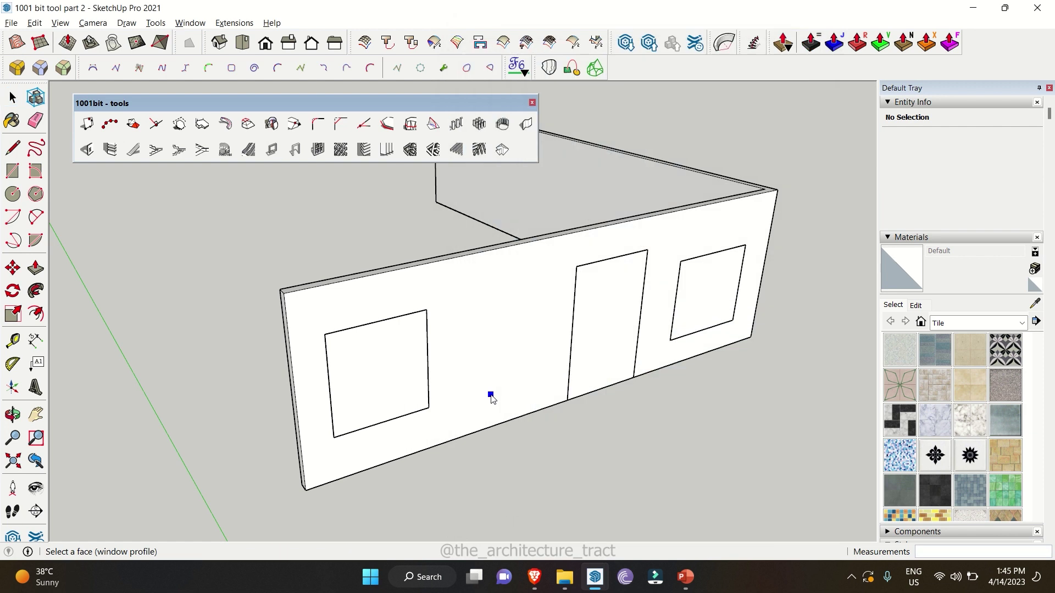
{"action": "left_click", "coordinate": [472, 359]}
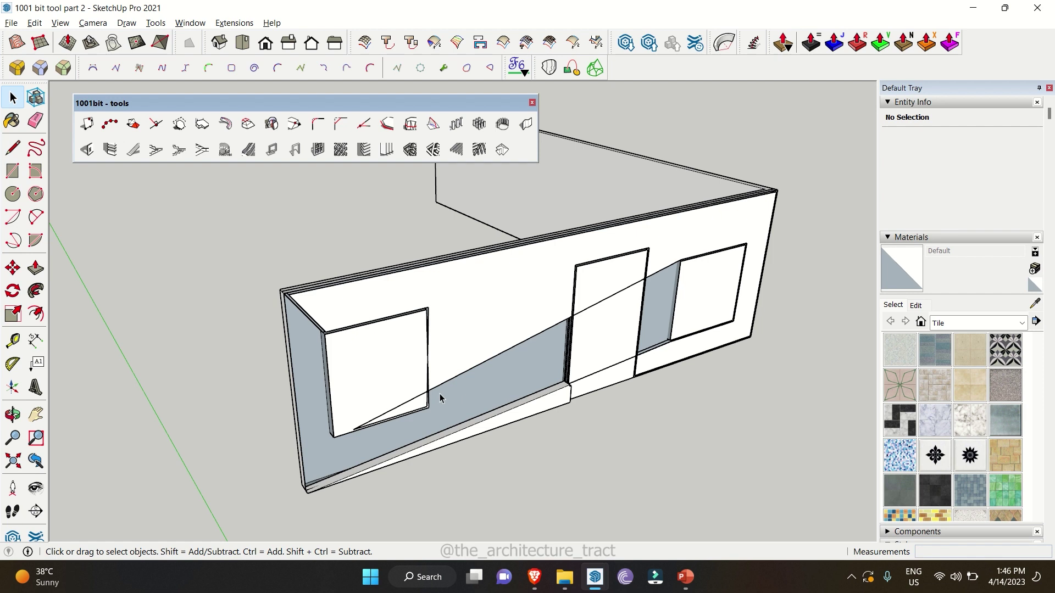
{"action": "key", "text": "ctrl+z"}
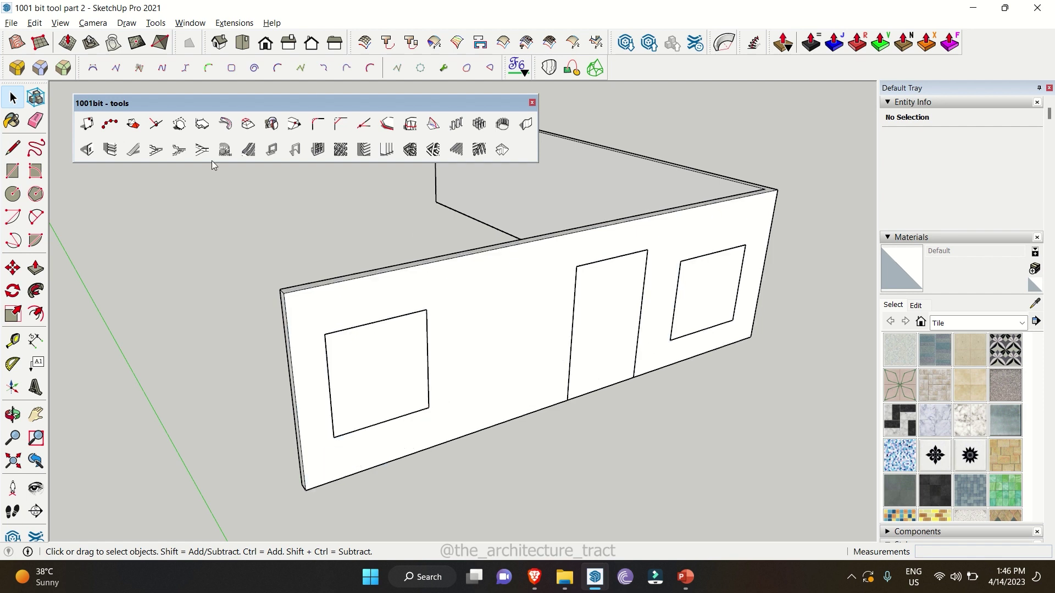
Create a rectangular window frame, 150 mm deep and 30 mm wide, on the window face near the wall's outer end.
{"action": "left_click", "coordinate": [272, 150]}
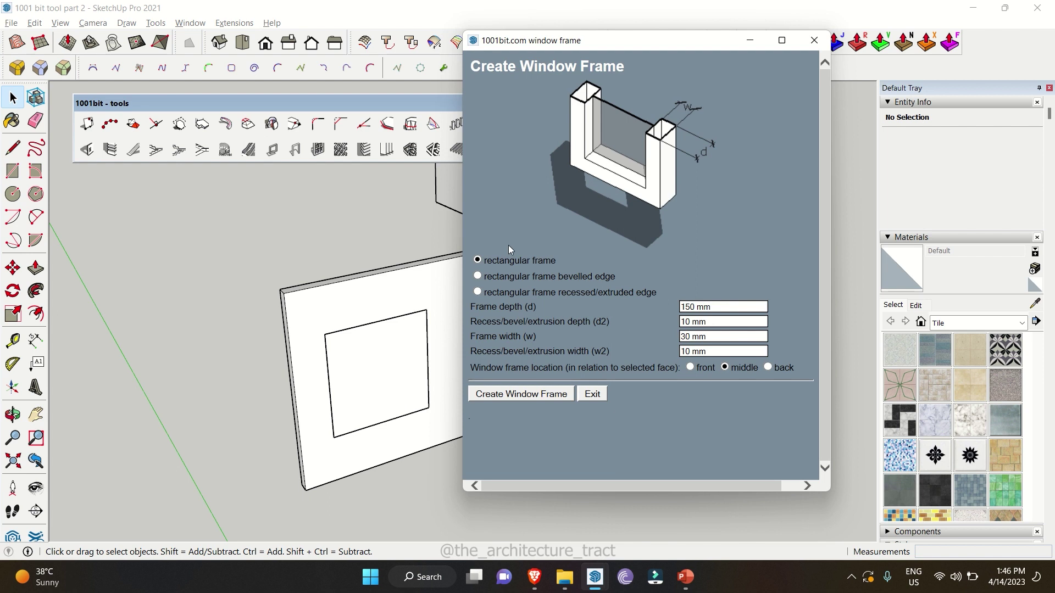
{"action": "left_click", "coordinate": [542, 393]}
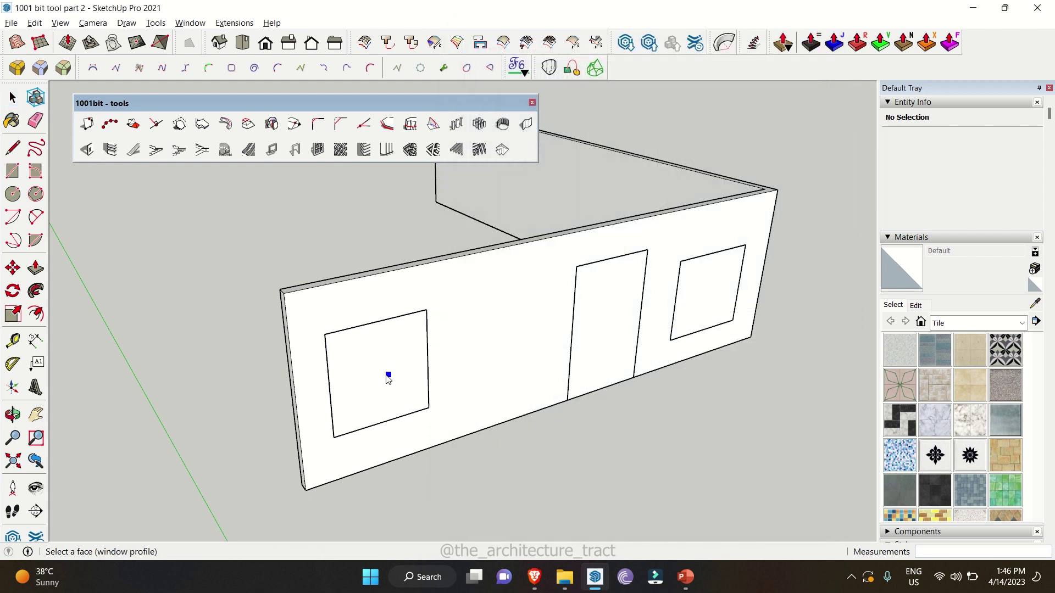
{"action": "middle_click_drag", "start_coordinate": [382, 378], "coordinate": [396, 395]}
{"action": "left_click", "coordinate": [382, 386]}
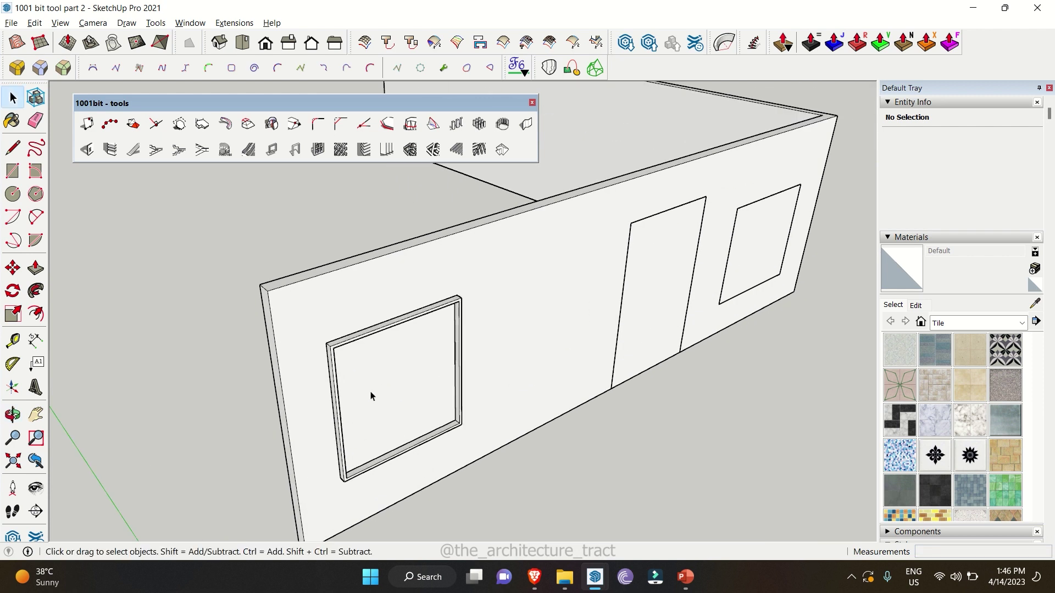
{"action": "scroll", "coordinate": [353, 349], "scroll_direction": "up", "scroll_amount": 2}
{"action": "scroll", "coordinate": [473, 306], "scroll_direction": "up", "scroll_amount": 1}
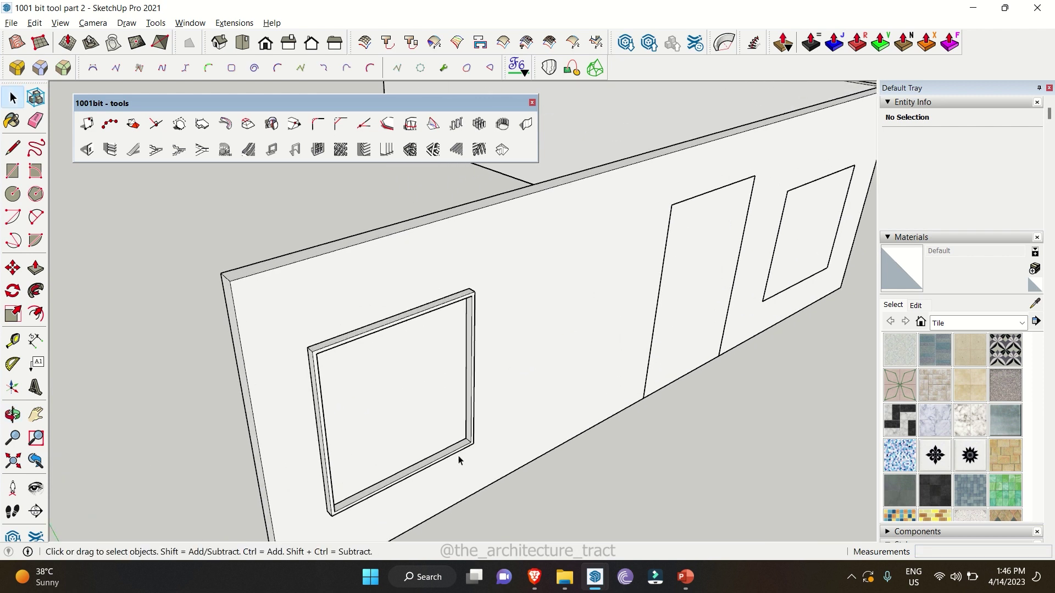
Create a bevelled-edge door frame, 150 mm deep and 30 mm wide, on the door opening's face.
{"action": "key", "text": "h"}
{"action": "left_click_drag", "start_coordinate": [459, 459], "coordinate": [170, 511]}
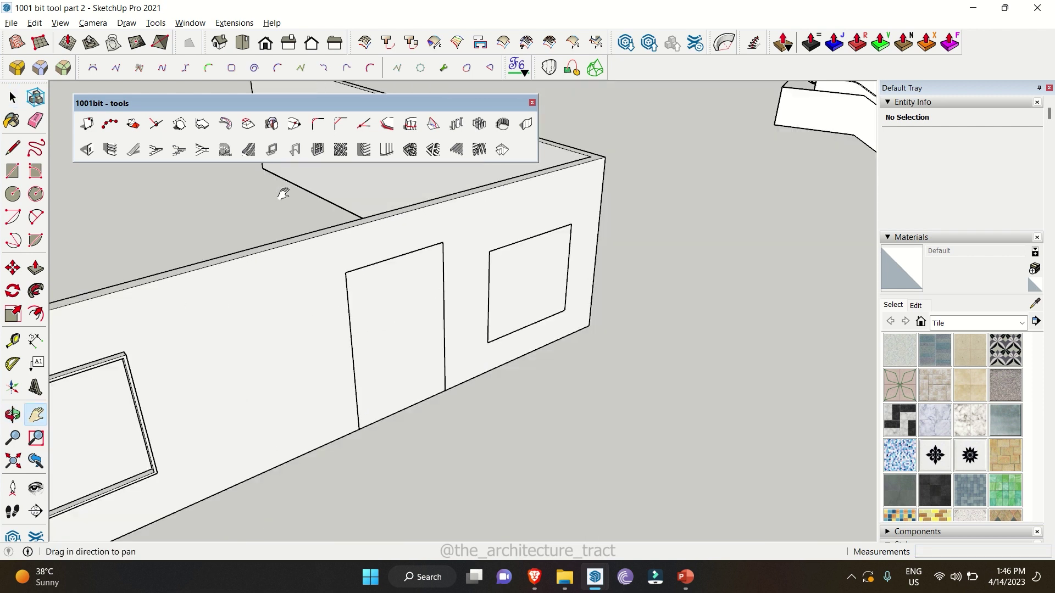
{"action": "left_click", "coordinate": [295, 149]}
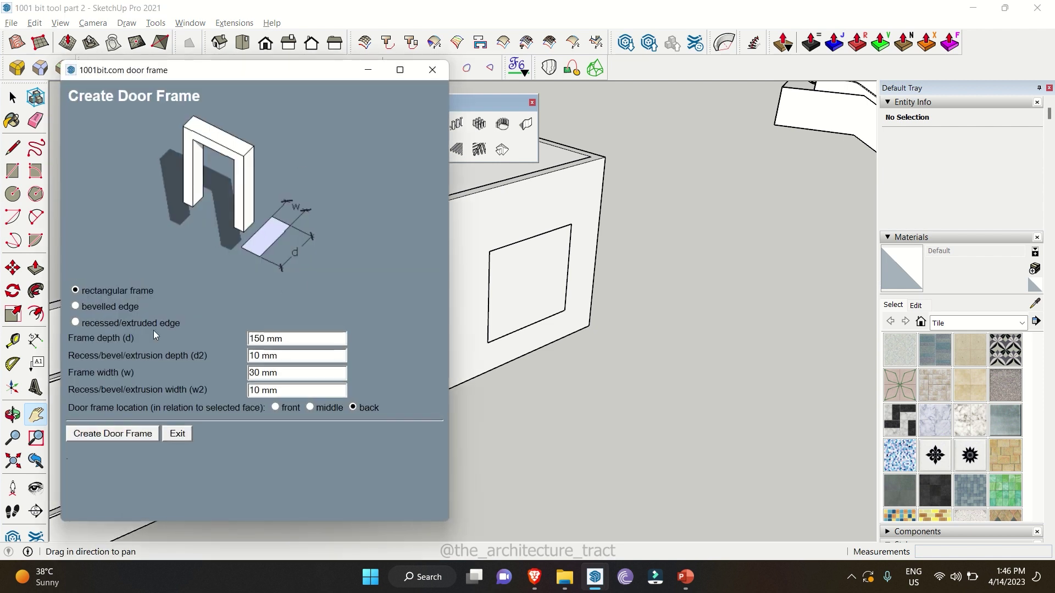
{"action": "left_click", "coordinate": [76, 305]}
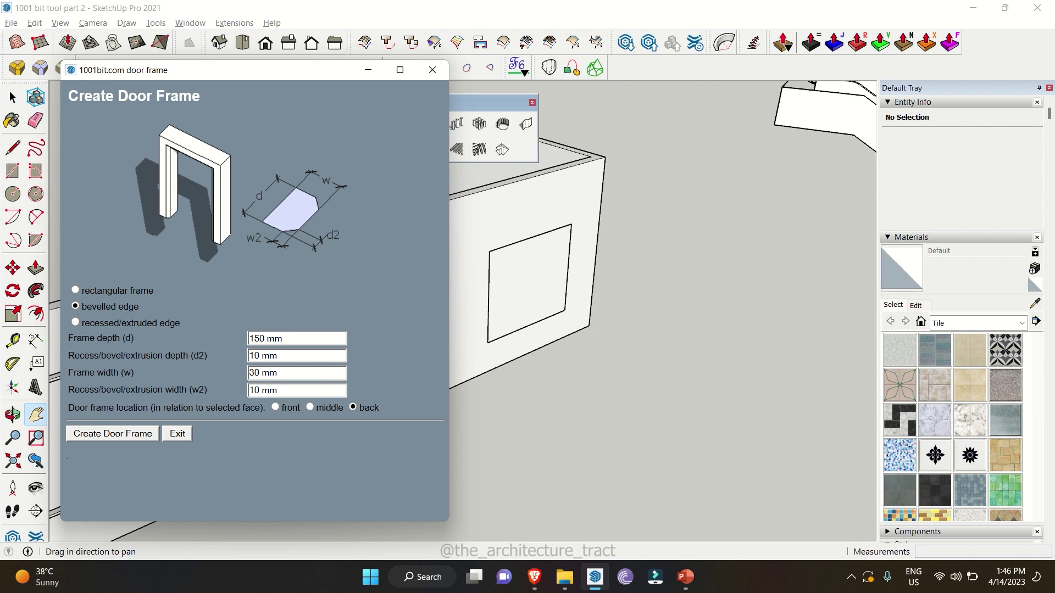
{"action": "left_click", "coordinate": [131, 434]}
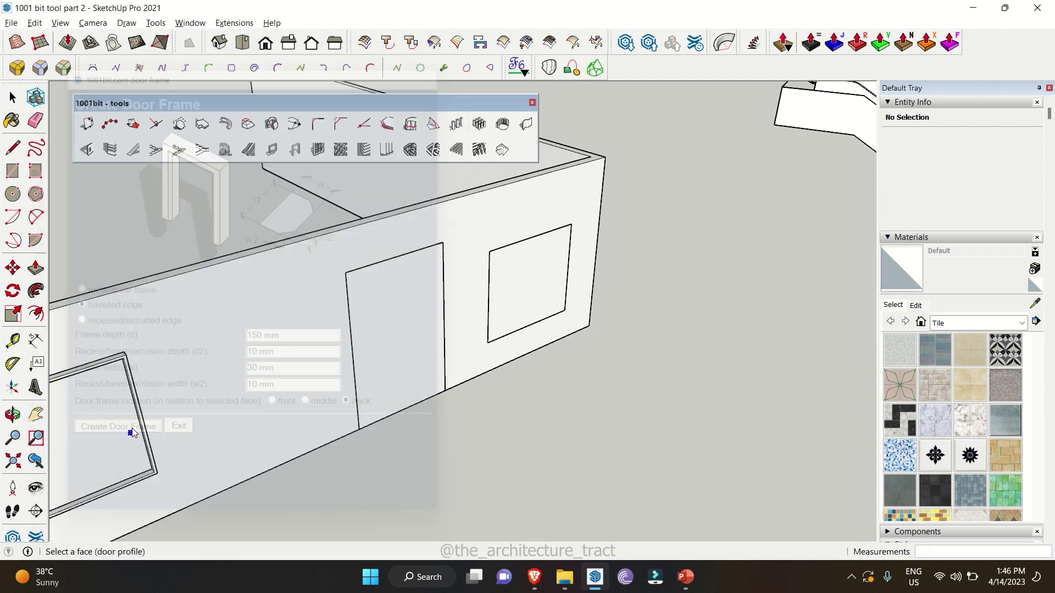
{"action": "left_click", "coordinate": [412, 358]}
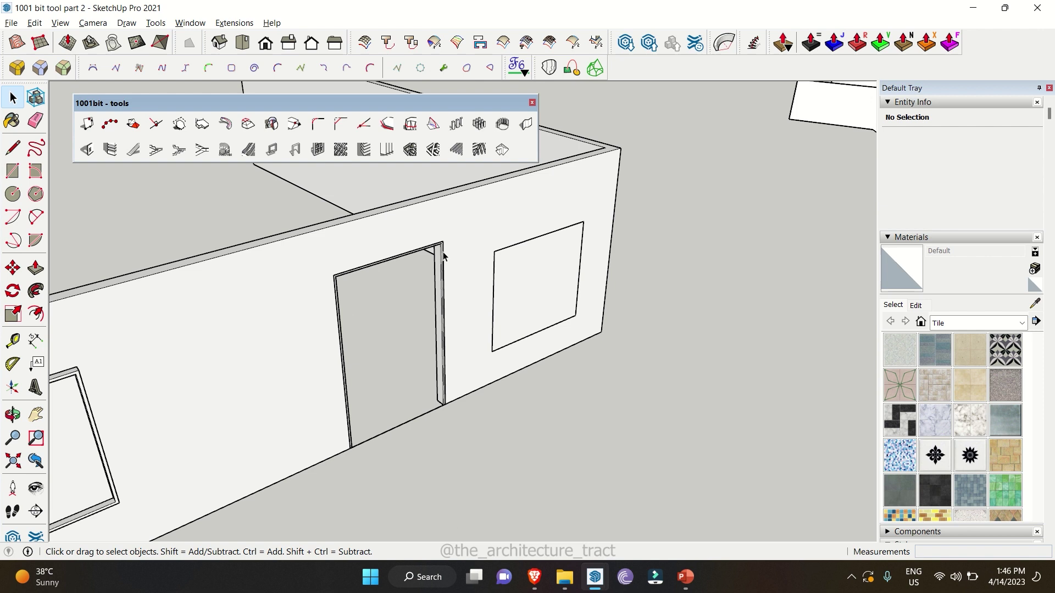
Examine the door frame's bevelled edge up close and compare it with the window frame's plain profile.
{"action": "scroll", "coordinate": [442, 233], "scroll_direction": "up", "scroll_amount": 5}
{"action": "scroll", "coordinate": [438, 231], "scroll_direction": "up", "scroll_amount": 2}
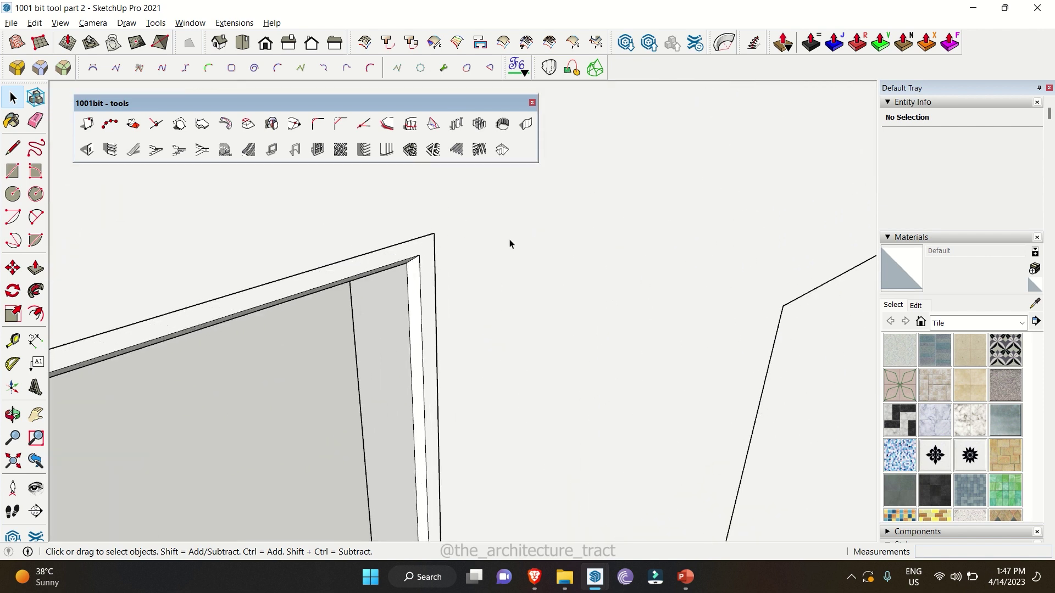
{"action": "scroll", "coordinate": [509, 240], "scroll_direction": "down", "scroll_amount": 8}
{"action": "scroll", "coordinate": [259, 301], "scroll_direction": "up", "scroll_amount": 6}
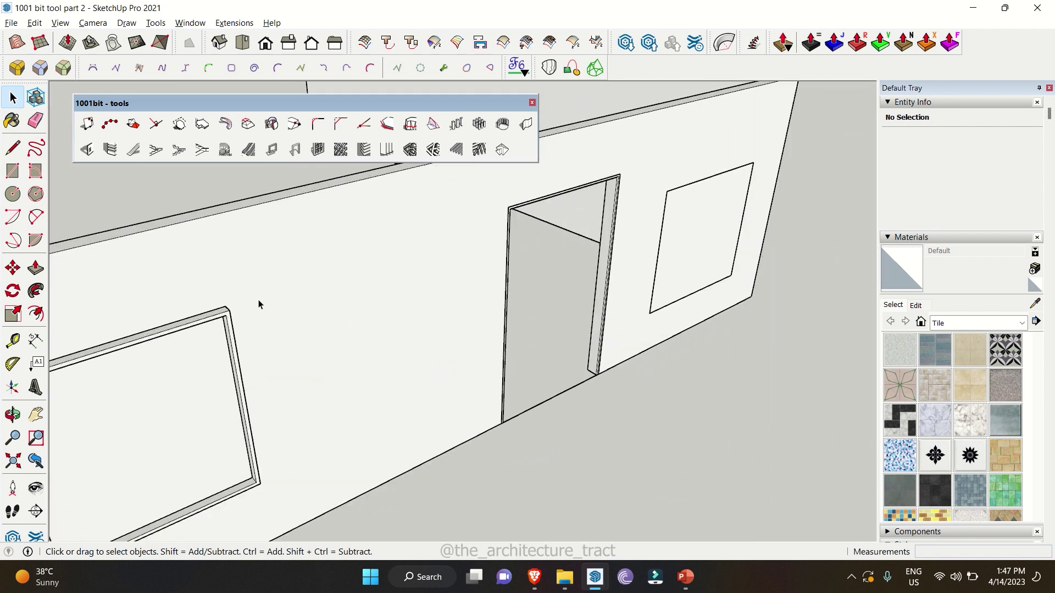
{"action": "left_click", "coordinate": [208, 329]}
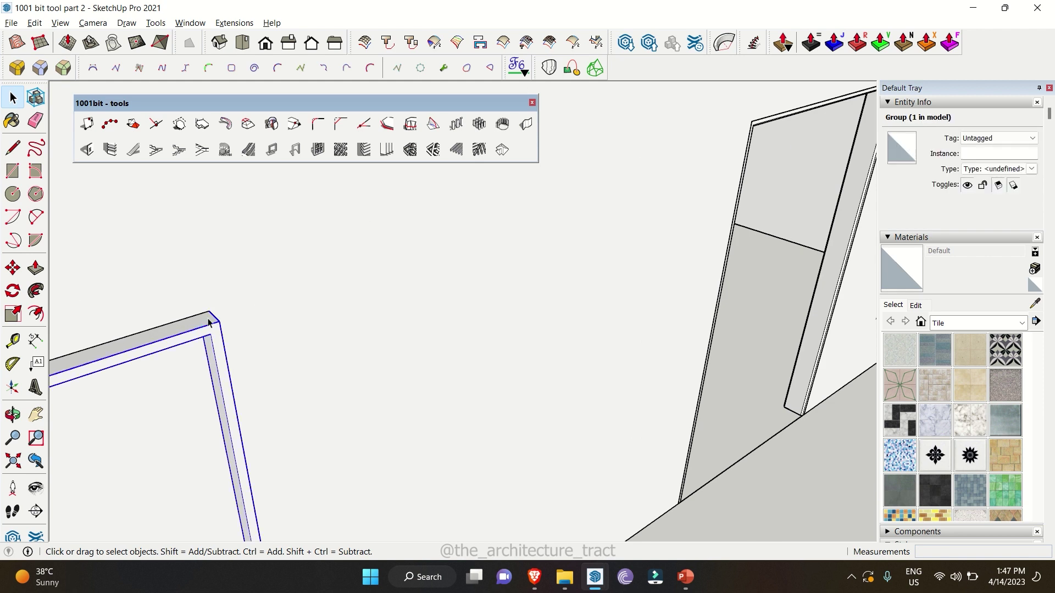
{"action": "scroll", "coordinate": [209, 323], "scroll_direction": "down", "scroll_amount": 5}
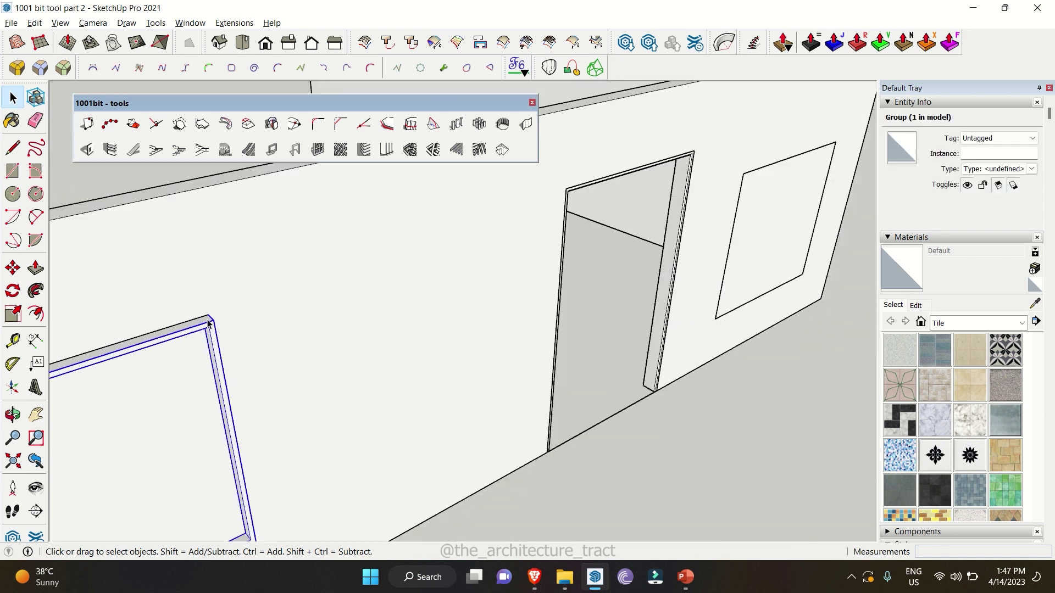
{"action": "scroll", "coordinate": [515, 222], "scroll_direction": "up", "scroll_amount": 6}
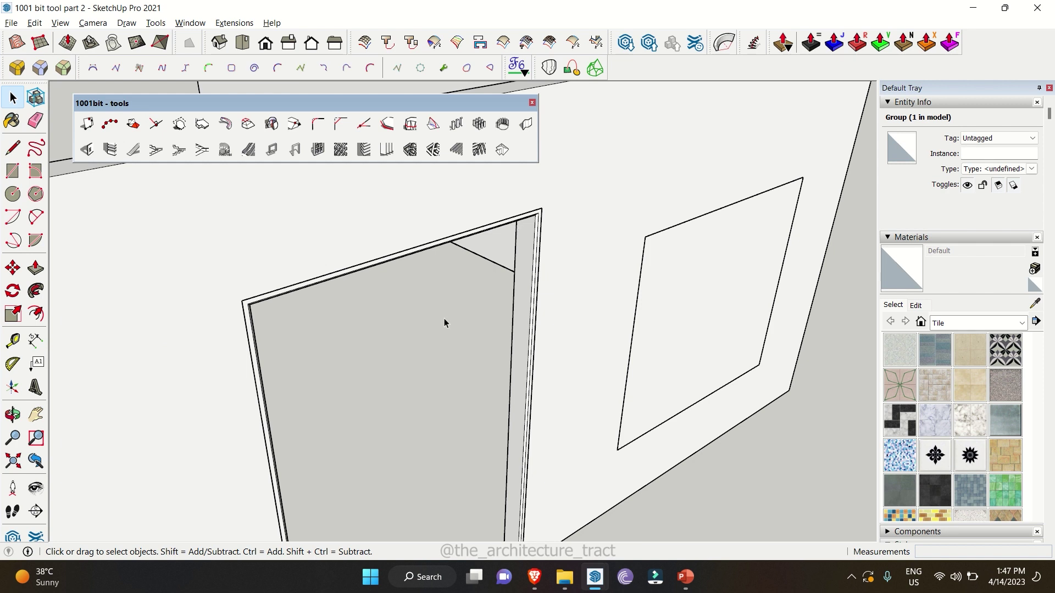
{"action": "scroll", "coordinate": [489, 258], "scroll_direction": "down", "scroll_amount": 6}
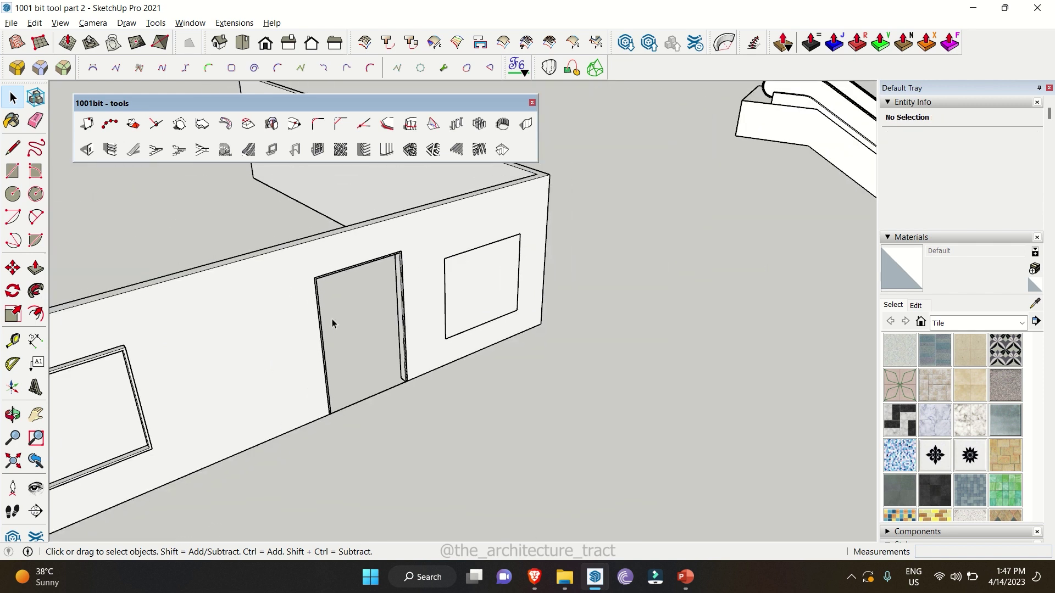
{"action": "middle_click_drag", "start_coordinate": [332, 319], "coordinate": [454, 299]}
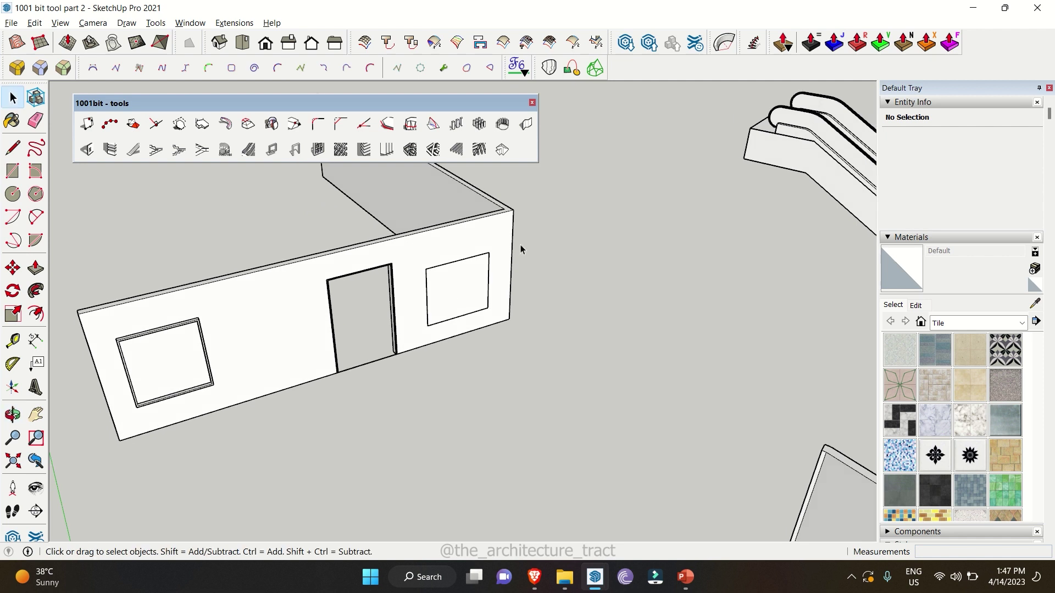
Divide the window face between the framed window and the door into 3 rows and 3 columns with rectangular framing 115 mm deep.
{"action": "scroll", "coordinate": [520, 245], "scroll_direction": "up", "scroll_amount": 4}
{"action": "scroll", "coordinate": [509, 245], "scroll_direction": "down", "scroll_amount": 4}
{"action": "middle_click_drag", "start_coordinate": [509, 245], "coordinate": [423, 381]}
{"action": "scroll", "coordinate": [423, 381], "scroll_direction": "up", "scroll_amount": 4}
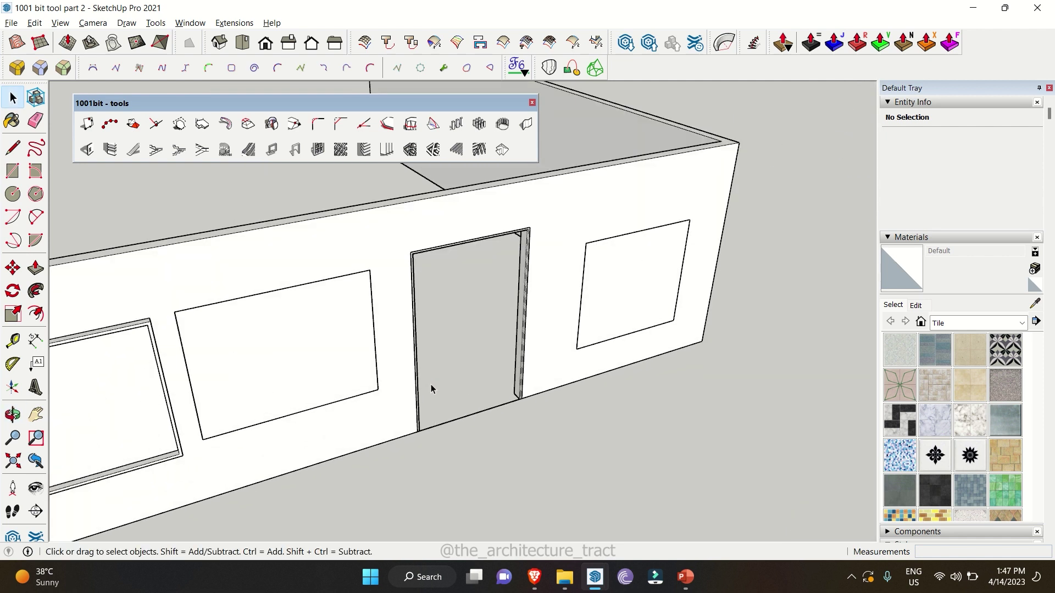
{"action": "scroll", "coordinate": [400, 395], "scroll_direction": "down", "scroll_amount": 3}
{"action": "scroll", "coordinate": [358, 358], "scroll_direction": "up", "scroll_amount": 4}
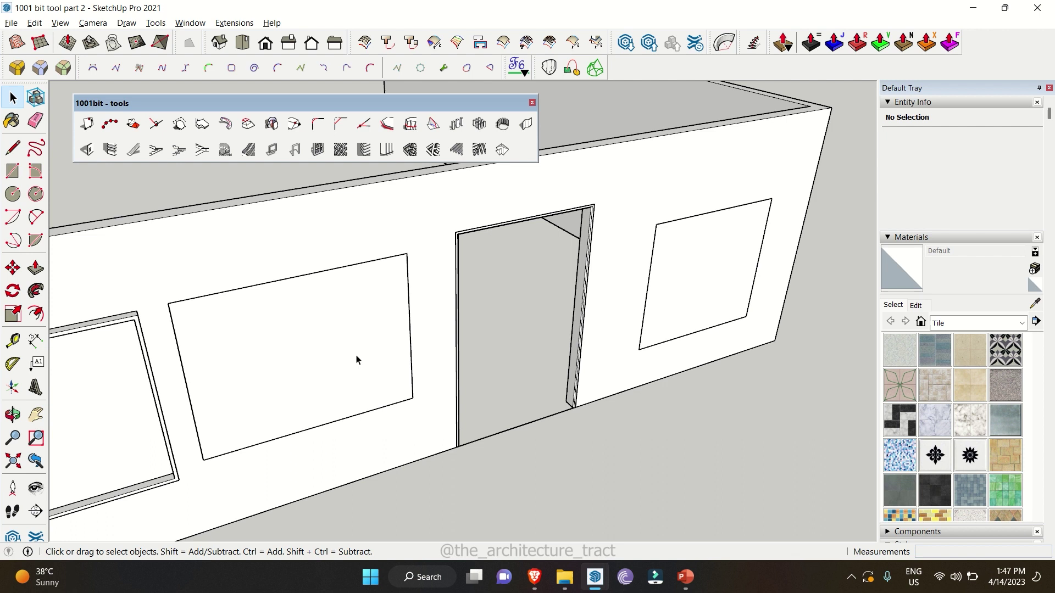
{"action": "left_click", "coordinate": [318, 149]}
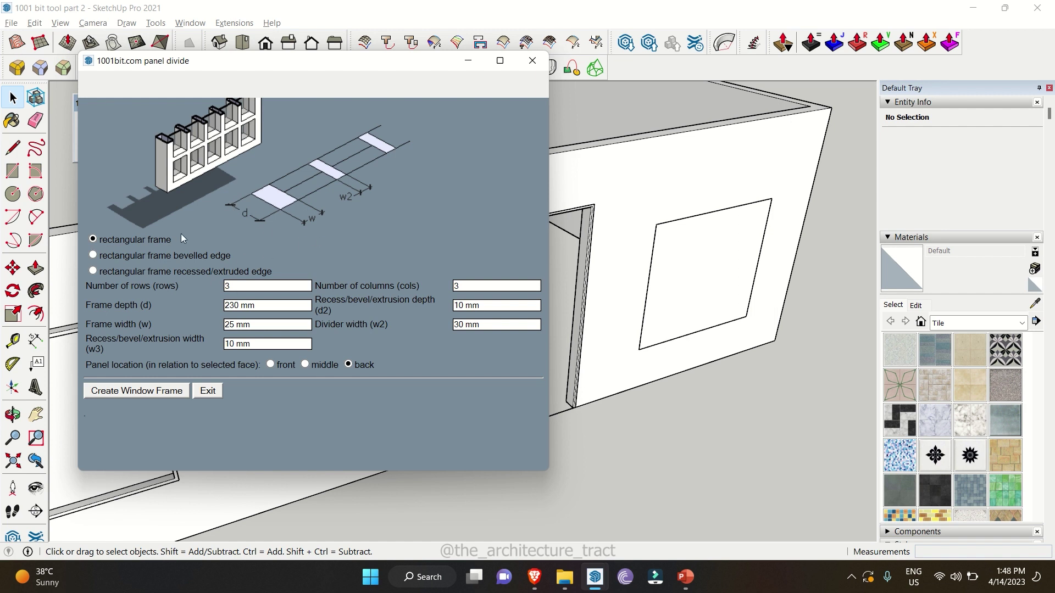
{"action": "left_click_drag", "start_coordinate": [271, 306], "coordinate": [187, 291]}
{"action": "type", "text": "115"}
{"action": "key", "text": "Tab"}
{"action": "left_click", "coordinate": [117, 388]}
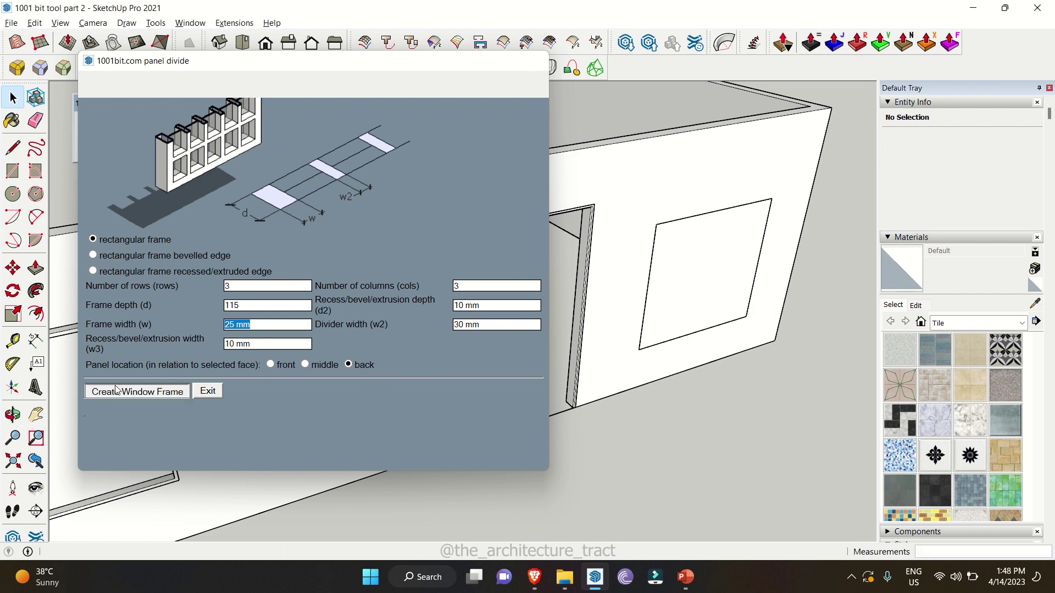
{"action": "left_click", "coordinate": [323, 381]}
Open the divided window's group for editing and choose the Translucent Glass Gray material from Glass and Mirrors.
{"action": "middle_click_drag", "start_coordinate": [324, 379], "coordinate": [274, 307]}
{"action": "scroll", "coordinate": [283, 291], "scroll_direction": "up", "scroll_amount": 3}
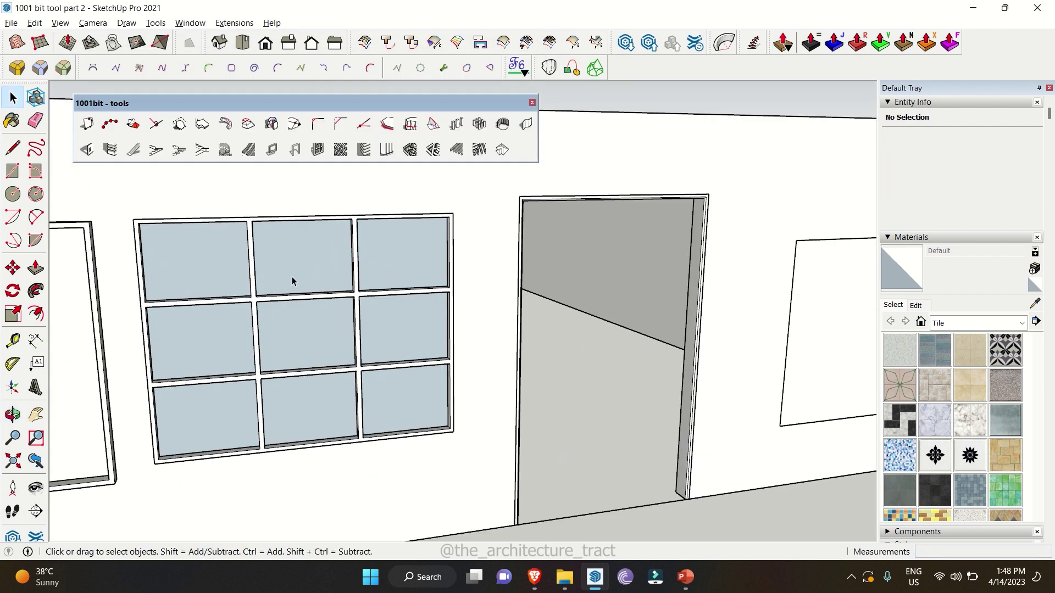
{"action": "left_click", "coordinate": [218, 259]}
{"action": "double_click", "coordinate": [215, 258]}
{"action": "left_click", "coordinate": [209, 263]}
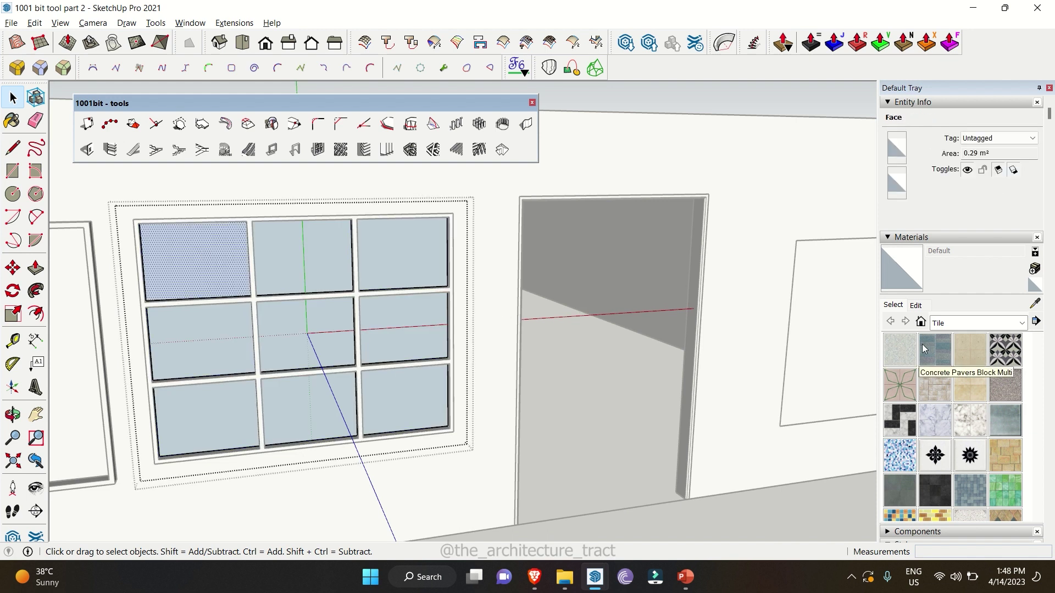
{"action": "left_click", "coordinate": [958, 325]}
{"action": "left_click", "coordinate": [975, 393]}
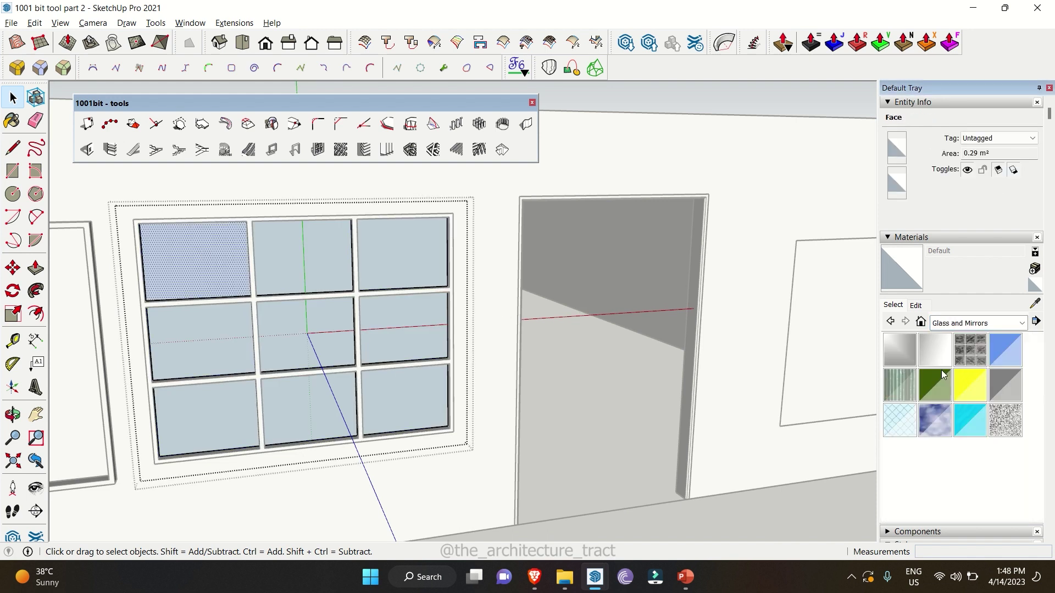
{"action": "left_click", "coordinate": [1003, 388]}
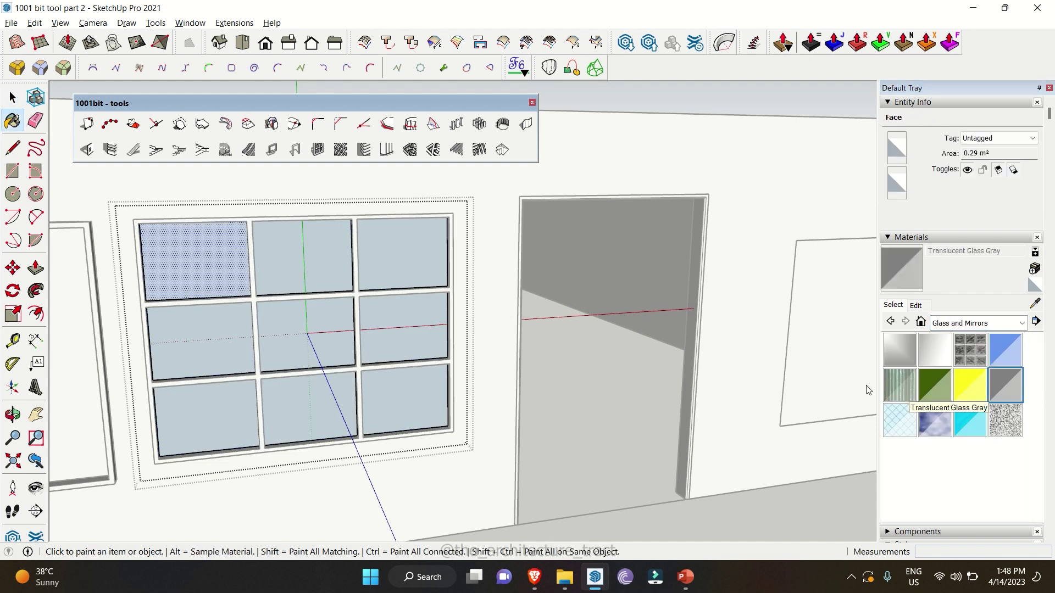
Paint all nine panes of the divided window with Translucent Glass Gray and close the group.
{"action": "left_click", "coordinate": [233, 273]}
{"action": "left_click", "coordinate": [237, 332]}
{"action": "left_click", "coordinate": [313, 324]}
{"action": "left_click", "coordinate": [235, 402]}
{"action": "left_click", "coordinate": [332, 399]}
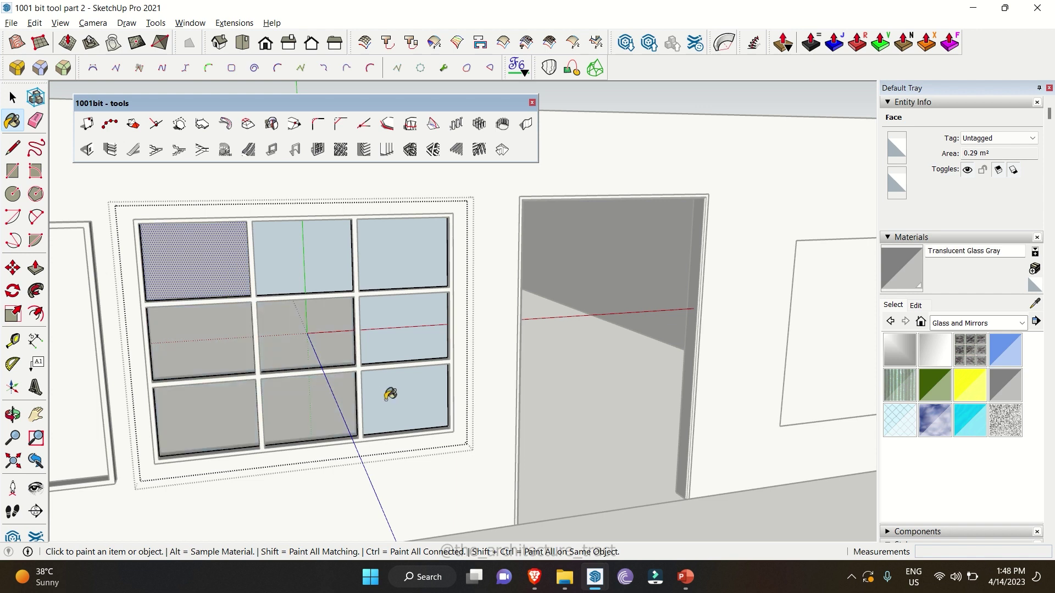
{"action": "left_click", "coordinate": [390, 393]}
{"action": "left_click", "coordinate": [399, 353]}
{"action": "left_click", "coordinate": [399, 281]}
{"action": "left_click", "coordinate": [324, 264]}
{"action": "key", "text": "space"}
{"action": "key", "text": "Escape"}
{"action": "scroll", "coordinate": [302, 288], "scroll_direction": "down", "scroll_amount": 3}
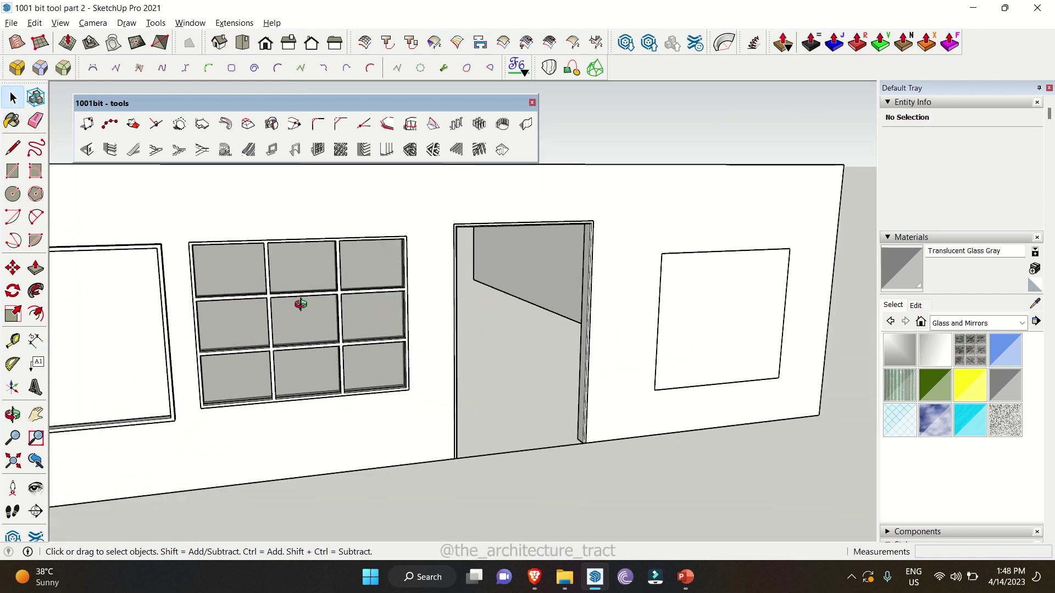
{"action": "middle_click_drag", "start_coordinate": [299, 303], "coordinate": [331, 377]}
{"action": "scroll", "coordinate": [331, 376], "scroll_direction": "up", "scroll_amount": 3}
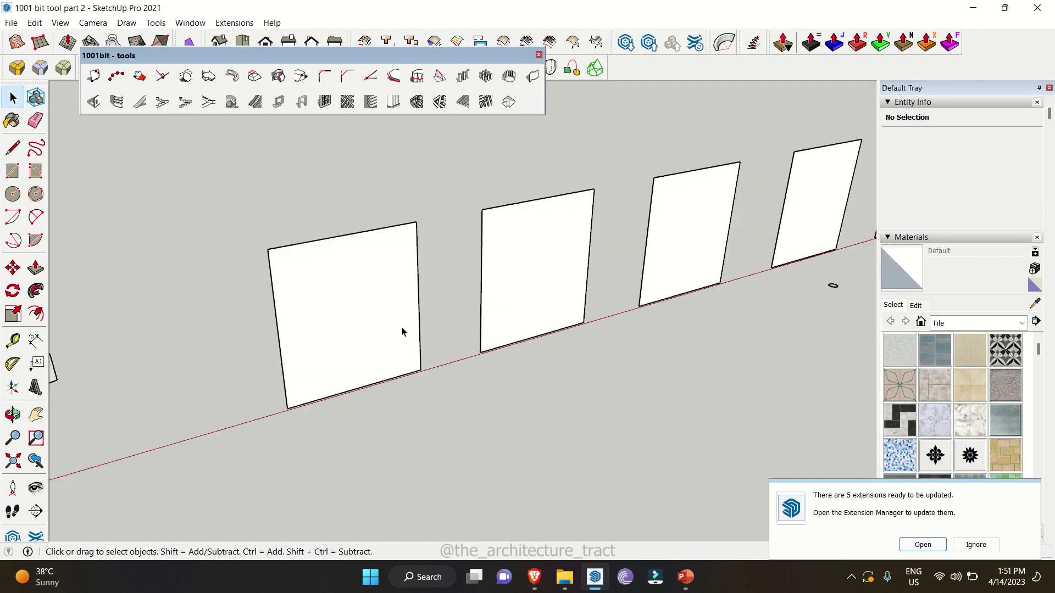
{"action": "scroll", "coordinate": [401, 331], "scroll_direction": "up", "scroll_amount": 4}
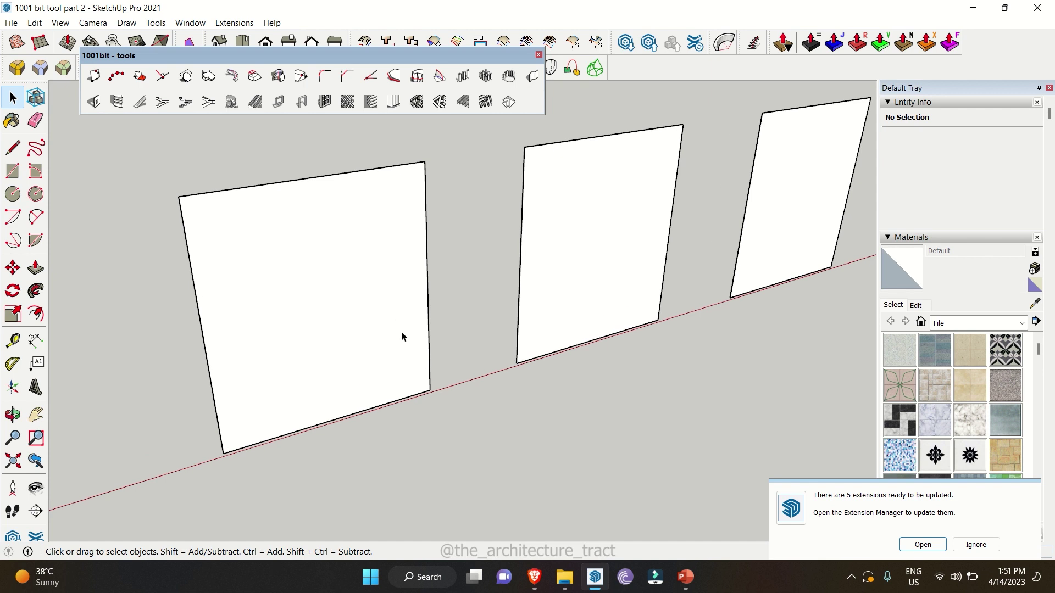
Create a perforated screen on the first blank face with 50 x 50 mm openings, 300 mm column and row spacing, and 150 mm thickness.
{"action": "scroll", "coordinate": [424, 358], "scroll_direction": "down", "scroll_amount": 3}
{"action": "middle_click_drag", "start_coordinate": [424, 357], "coordinate": [360, 289]}
{"action": "scroll", "coordinate": [361, 290], "scroll_direction": "up", "scroll_amount": 3}
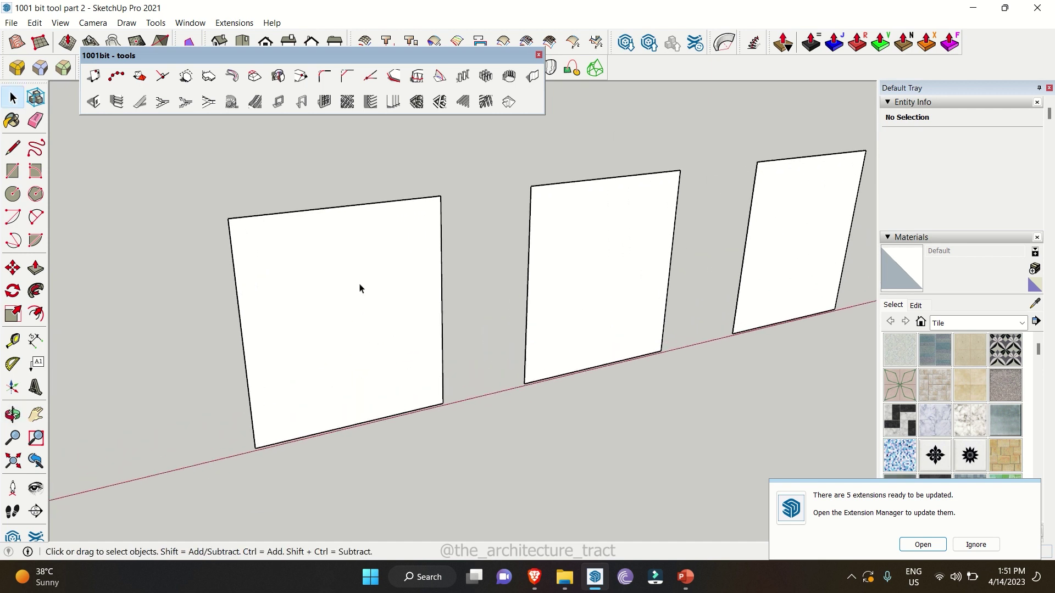
{"action": "left_click", "coordinate": [346, 101]}
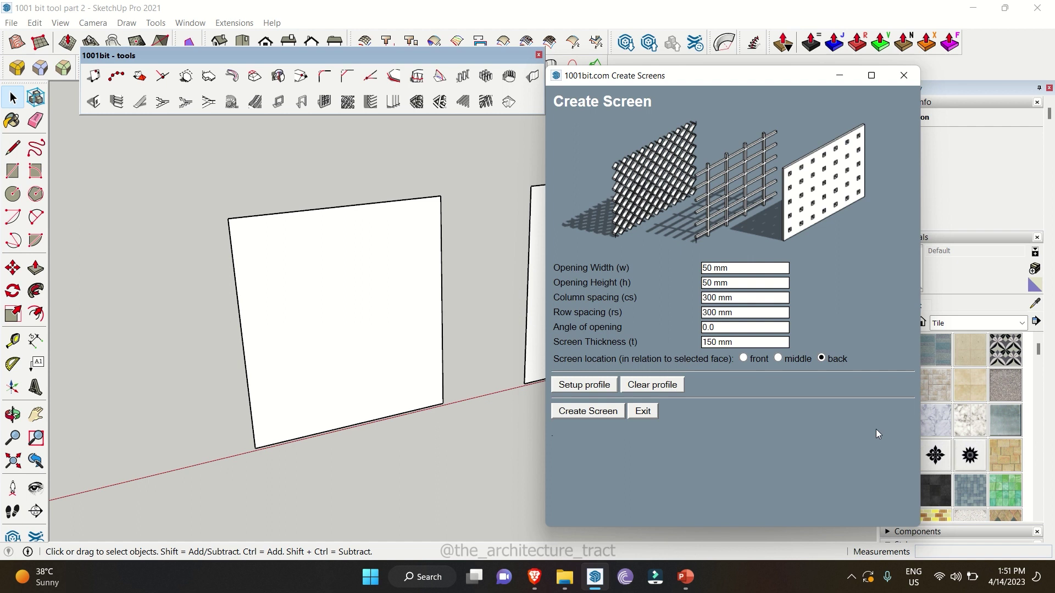
{"action": "left_click", "coordinate": [571, 414]}
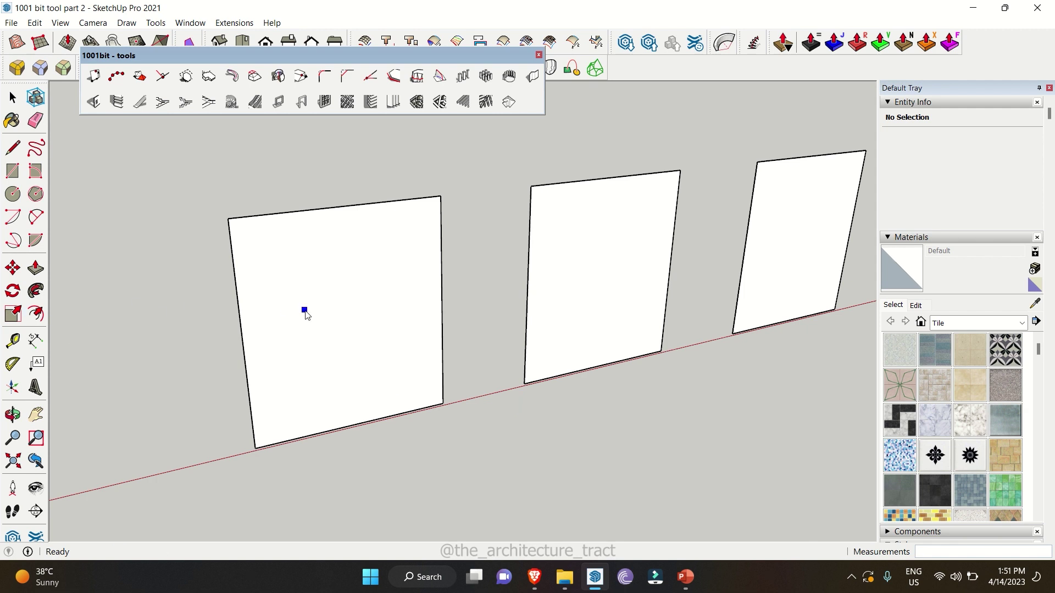
{"action": "left_click", "coordinate": [305, 313]}
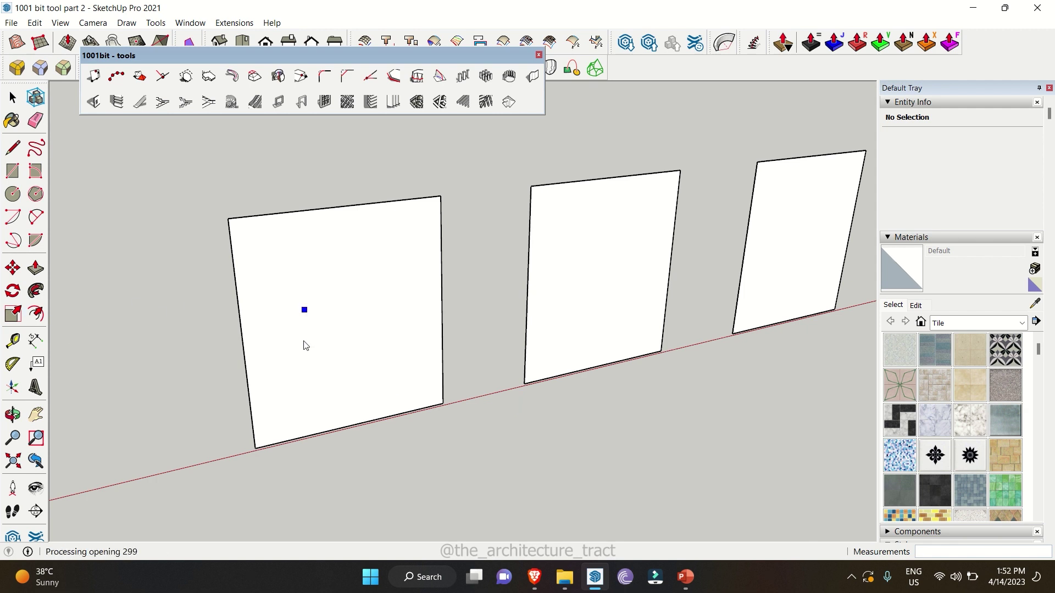
{"action": "scroll", "coordinate": [301, 247], "scroll_direction": "up", "scroll_amount": 6}
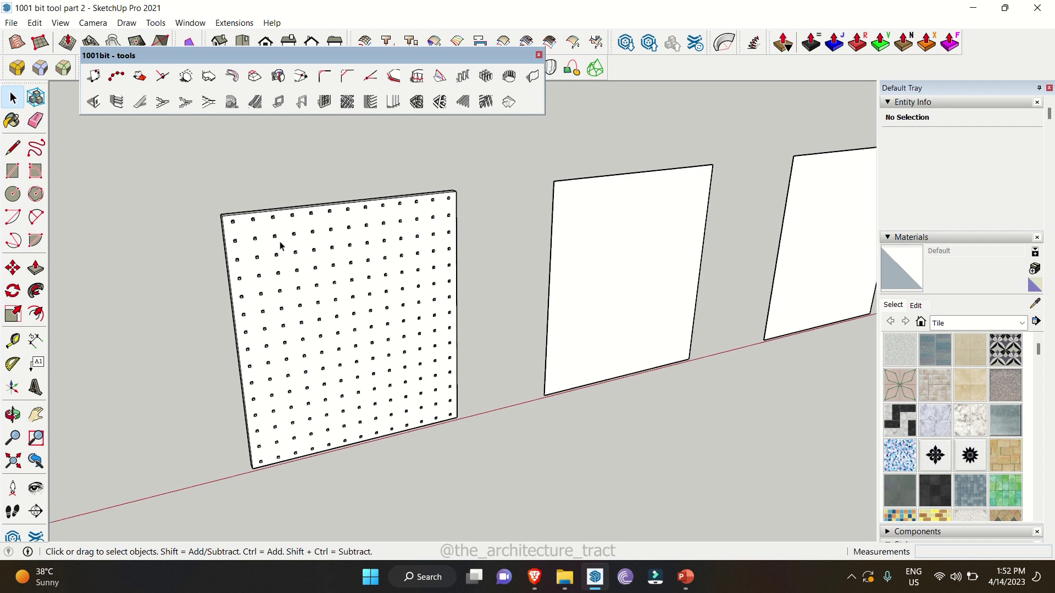
{"action": "middle_click_drag", "start_coordinate": [311, 242], "coordinate": [276, 218]}
{"action": "scroll", "coordinate": [330, 231], "scroll_direction": "up", "scroll_amount": 2}
{"action": "scroll", "coordinate": [385, 231], "scroll_direction": "down", "scroll_amount": 7}
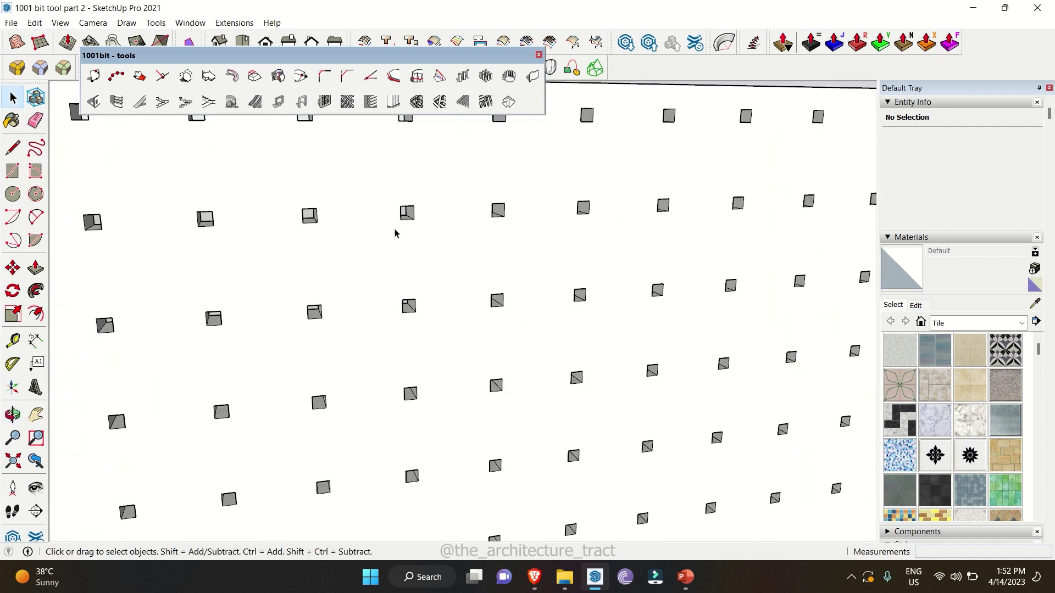
{"action": "scroll", "coordinate": [341, 206], "scroll_direction": "down", "scroll_amount": 1}
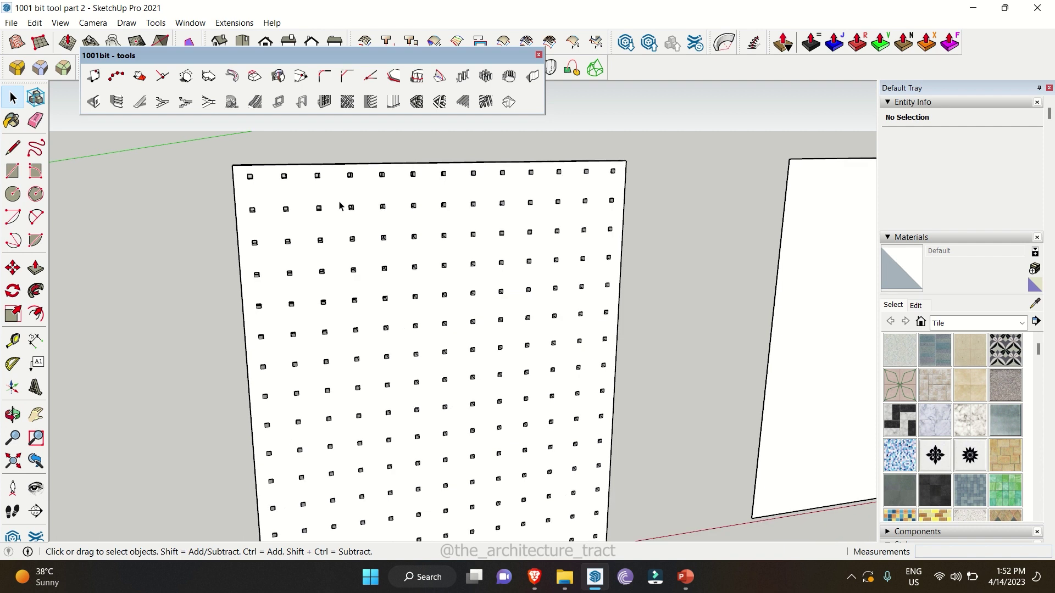
Start a new screen for the second face and set its opening width to 150 and opening height to 300.
{"action": "scroll", "coordinate": [341, 206], "scroll_direction": "down", "scroll_amount": 5}
{"action": "scroll", "coordinate": [434, 189], "scroll_direction": "up", "scroll_amount": 4}
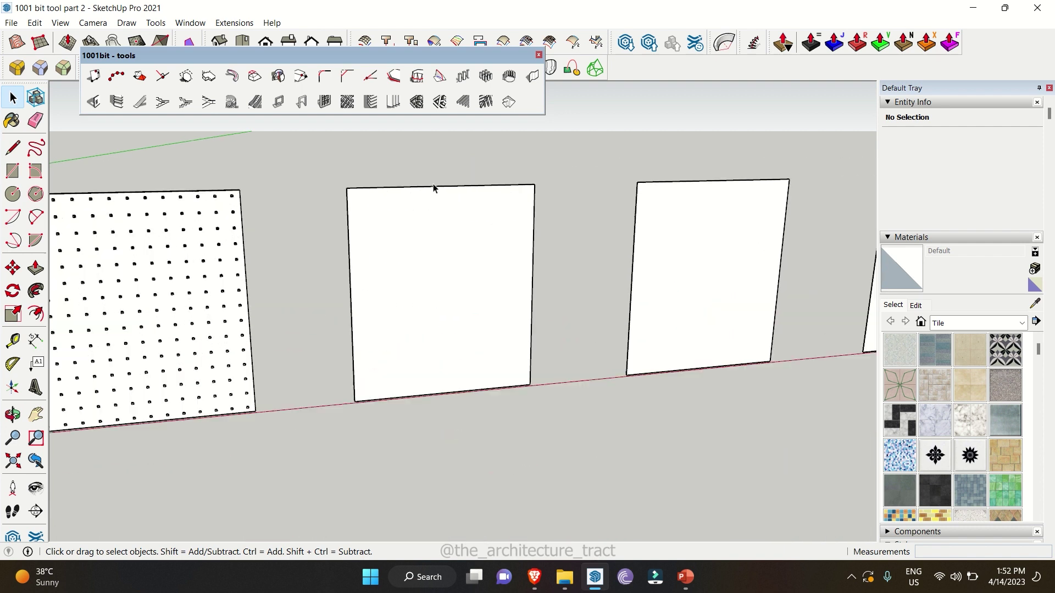
{"action": "left_click", "coordinate": [347, 101]}
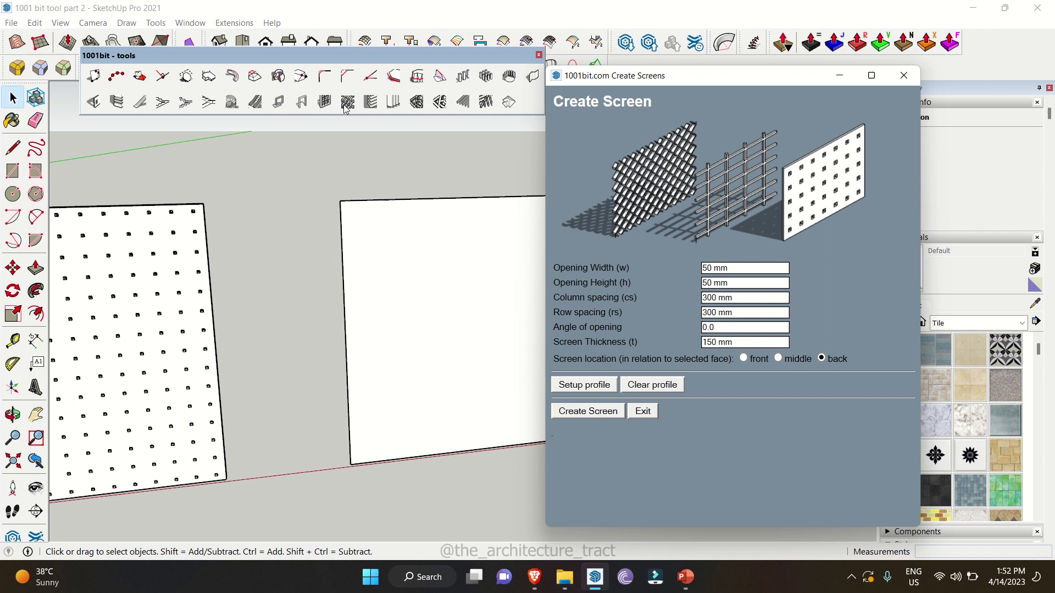
{"action": "left_click", "coordinate": [734, 268]}
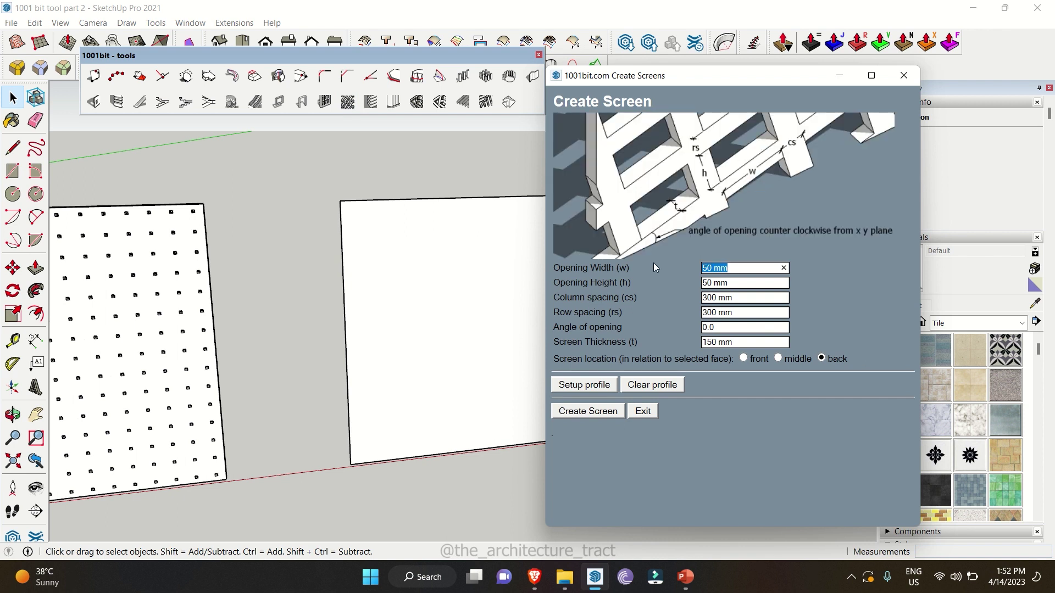
{"action": "type", "text": "152"}
{"action": "key", "text": "BackSpace"}
{"action": "type", "text": "0"}
{"action": "left_click", "coordinate": [743, 284]}
{"action": "type", "text": "30"}
Set the column and row spacing to 50 each and create the lattice screen on the second face.
{"action": "left_click", "coordinate": [715, 297]}
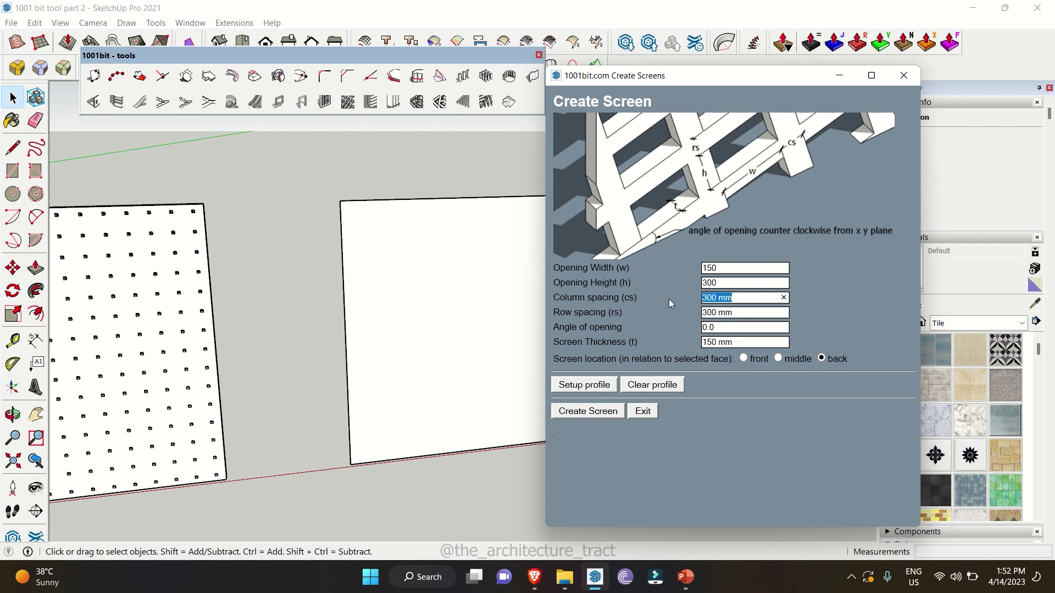
{"action": "type", "text": "50"}
{"action": "key", "text": "Tab"}
{"action": "type", "text": "50"}
{"action": "left_click", "coordinate": [574, 416]}
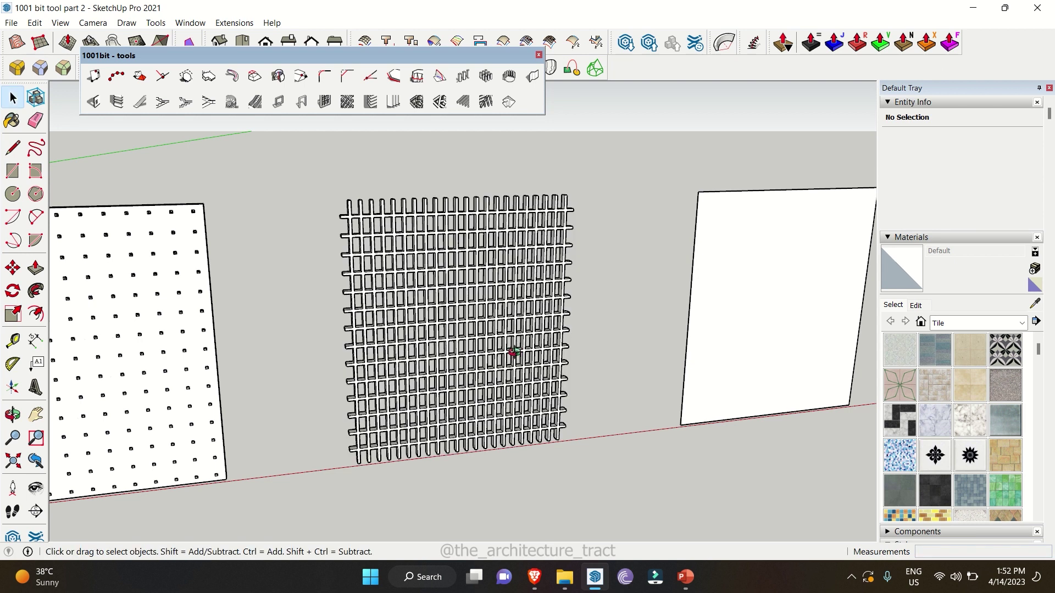
{"action": "middle_click_drag", "start_coordinate": [513, 352], "coordinate": [450, 324]}
{"action": "scroll", "coordinate": [453, 323], "scroll_direction": "up", "scroll_amount": 3}
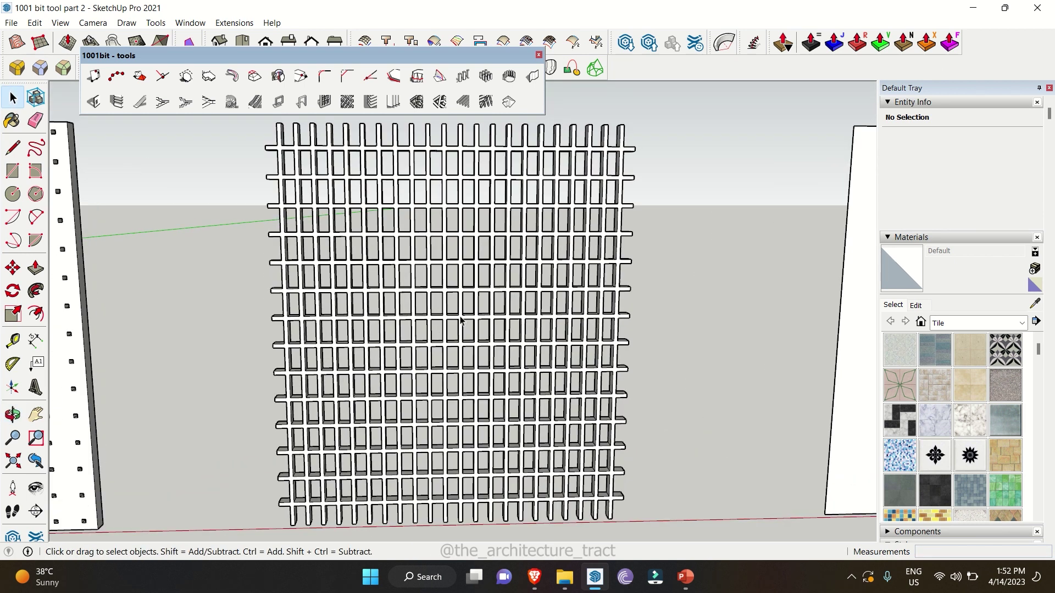
Select the third face and set up a new screen with an opening width and height of 600.
{"action": "scroll", "coordinate": [460, 320], "scroll_direction": "down", "scroll_amount": 1}
{"action": "scroll", "coordinate": [325, 287], "scroll_direction": "down", "scroll_amount": 5}
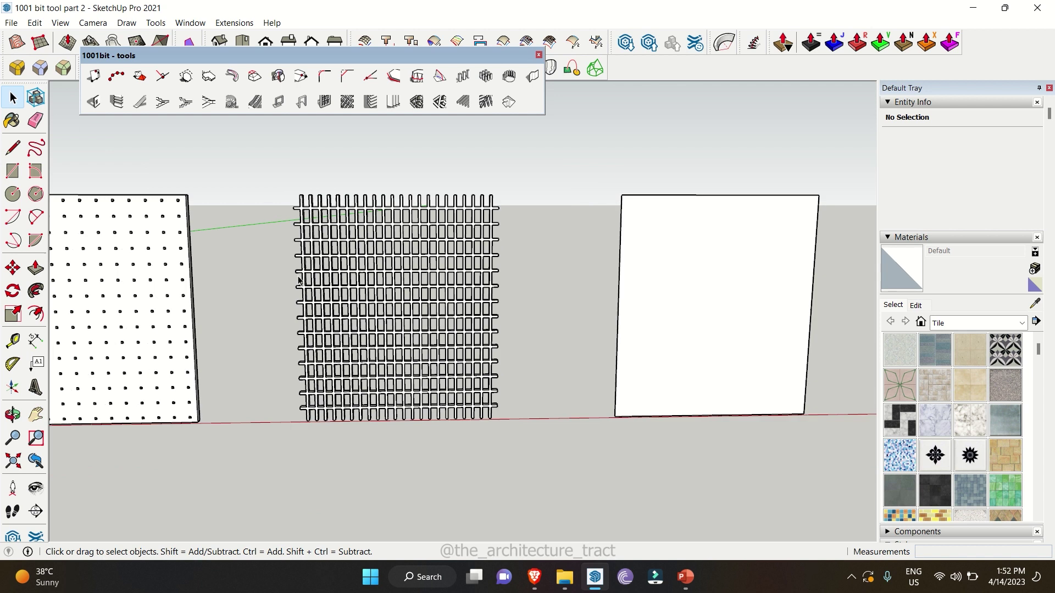
{"action": "scroll", "coordinate": [471, 321], "scroll_direction": "up", "scroll_amount": 5}
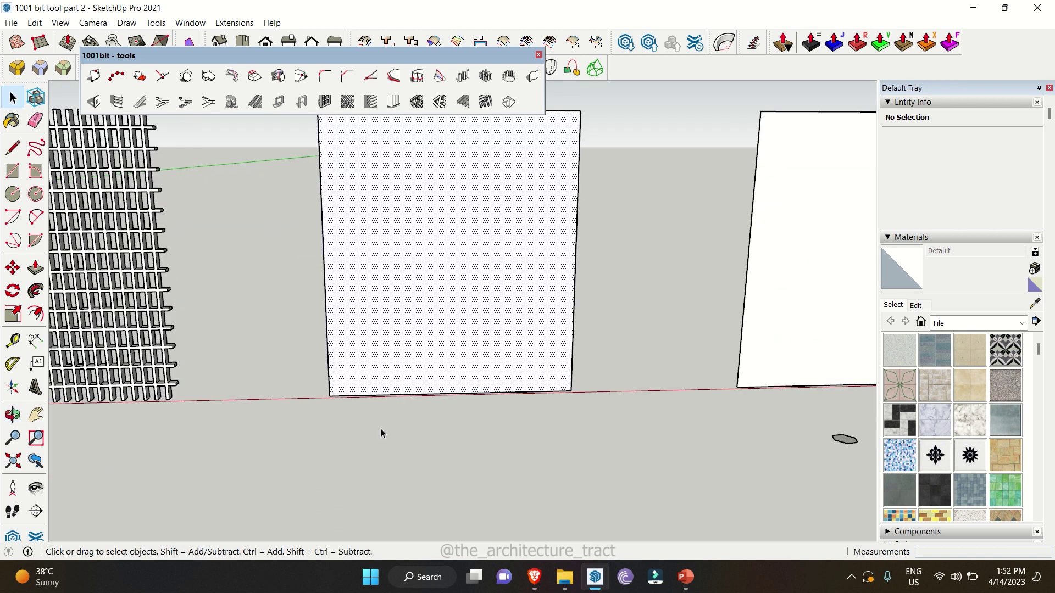
{"action": "left_click", "coordinate": [434, 247]}
{"action": "left_click", "coordinate": [347, 103]}
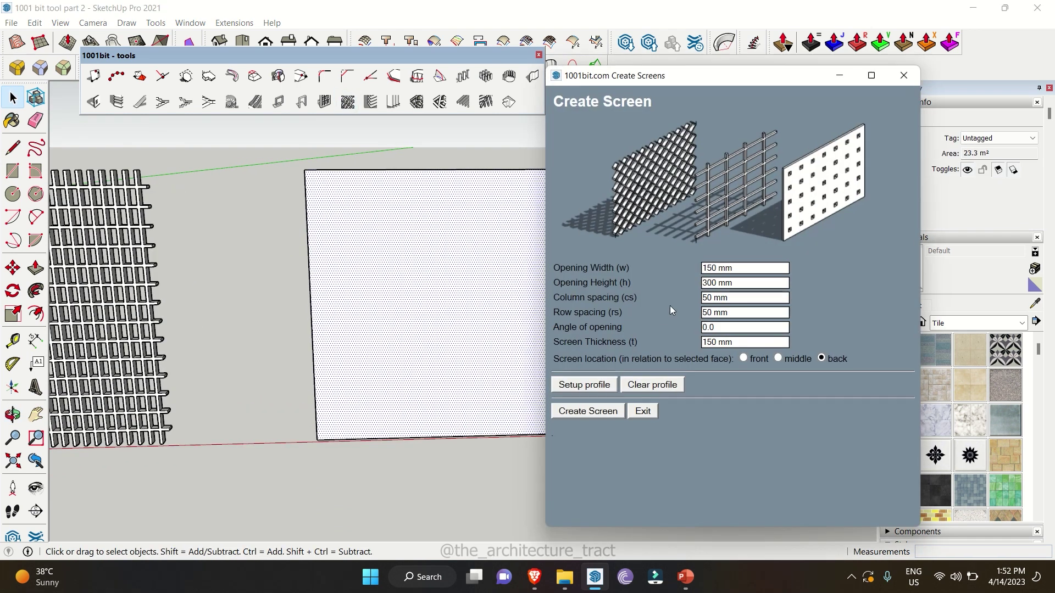
{"action": "left_click", "coordinate": [746, 270]}
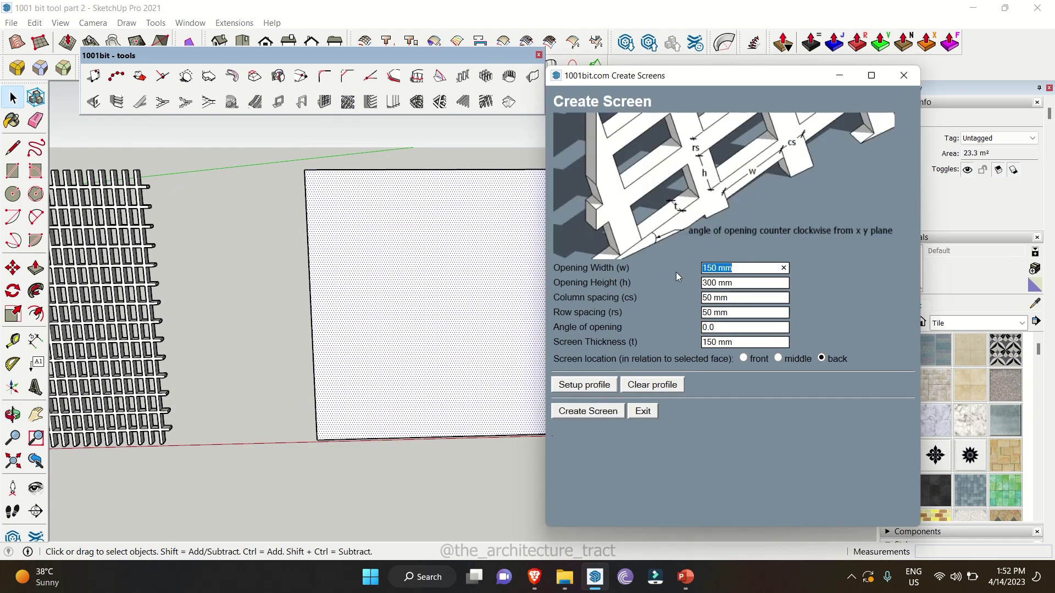
{"action": "type", "text": "1"}
{"action": "type", "text": "600"}
{"action": "key", "text": "Tab"}
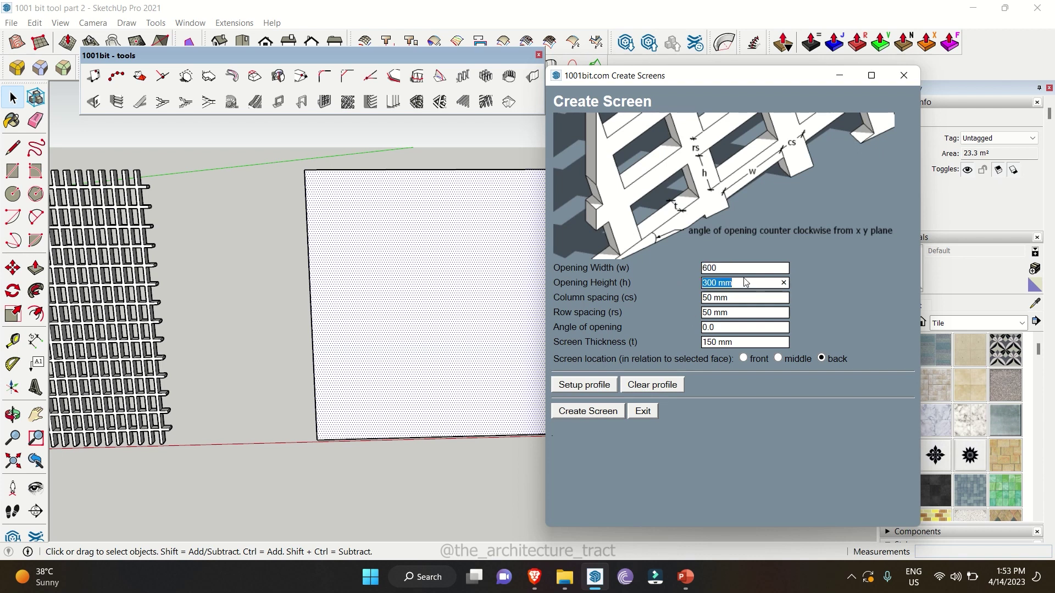
{"action": "type", "text": "600"}
{"action": "key", "text": "Tab"}
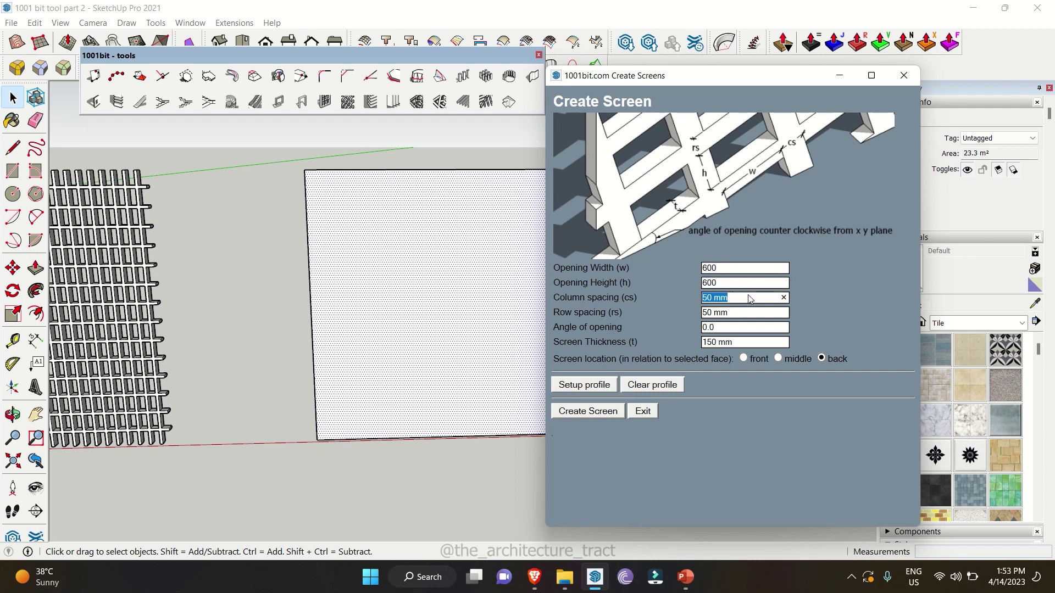
Set the column and row spacing to 100 each and create the grid screen on the third face.
{"action": "type", "text": "100"}
{"action": "key", "text": "Tab"}
{"action": "type", "text": "100"}
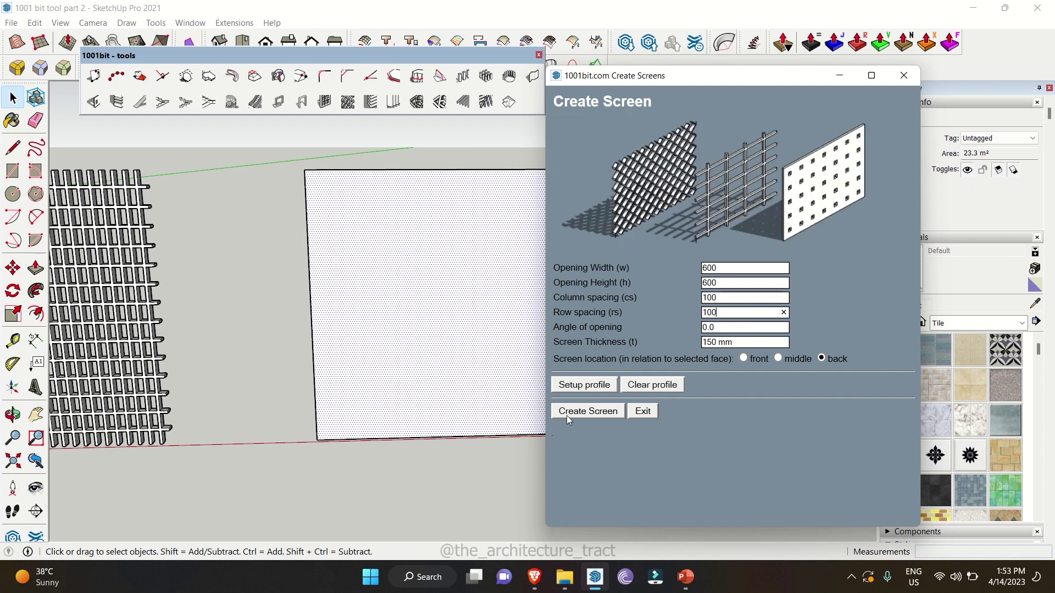
{"action": "left_click", "coordinate": [568, 414]}
{"action": "scroll", "coordinate": [417, 424], "scroll_direction": "down", "scroll_amount": 4}
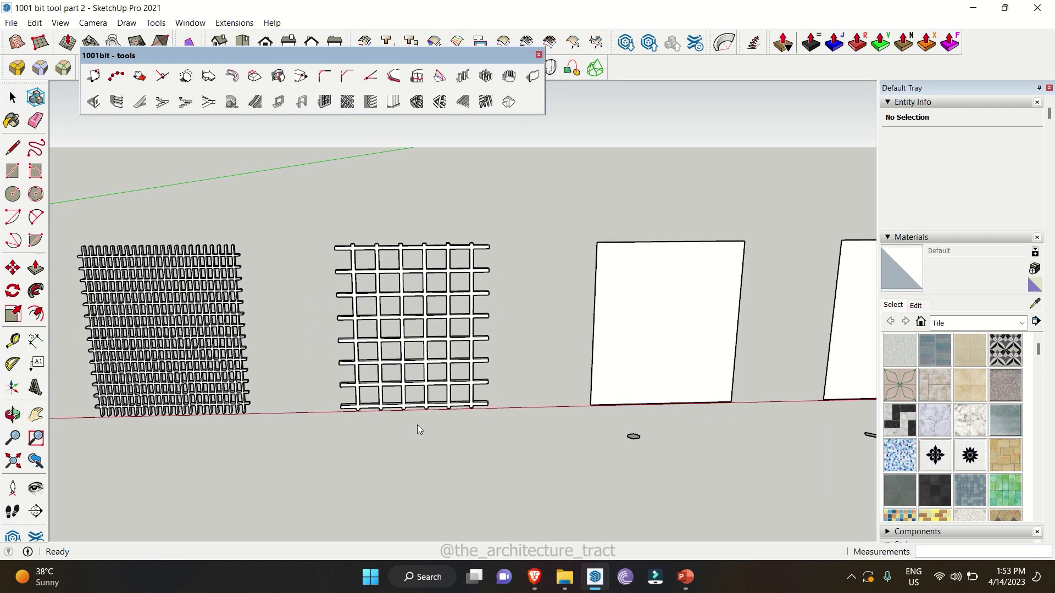
{"action": "scroll", "coordinate": [199, 447], "scroll_direction": "up", "scroll_amount": 3}
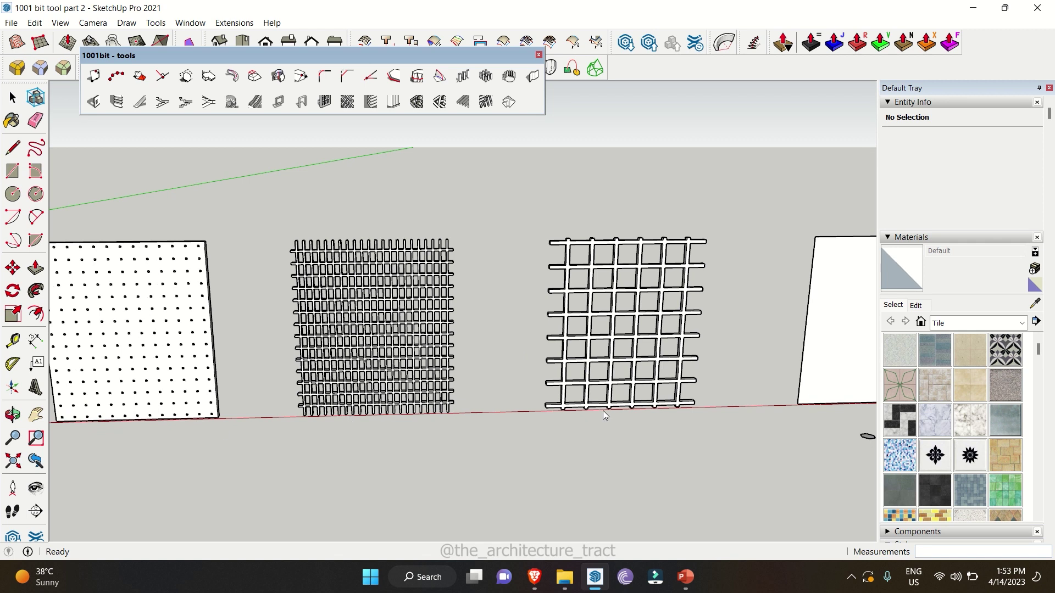
{"action": "middle_click_drag", "start_coordinate": [602, 411], "coordinate": [474, 395]}
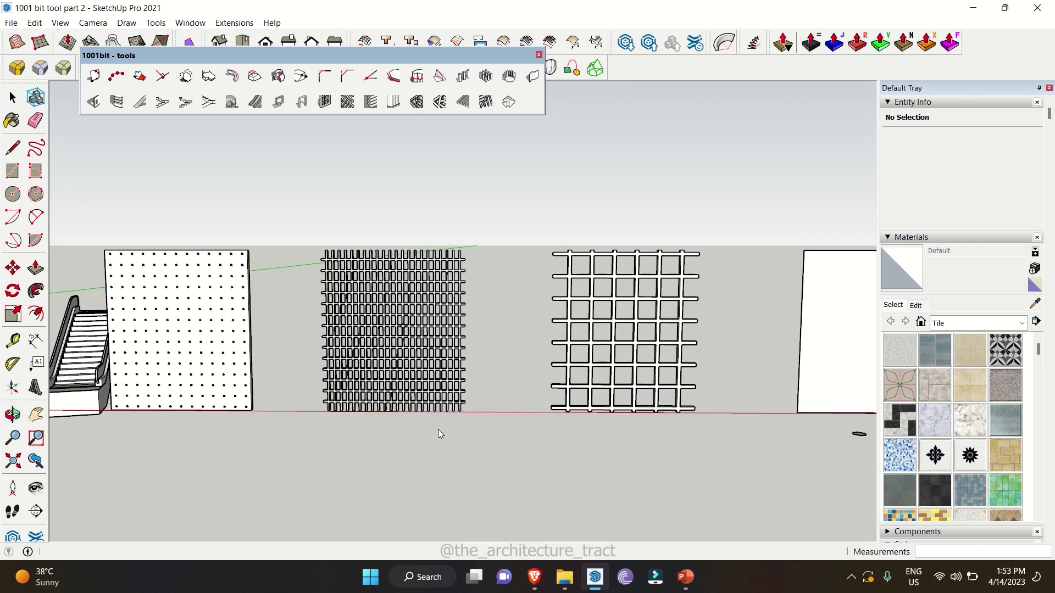
{"action": "middle_click_drag", "start_coordinate": [438, 429], "coordinate": [331, 459]}
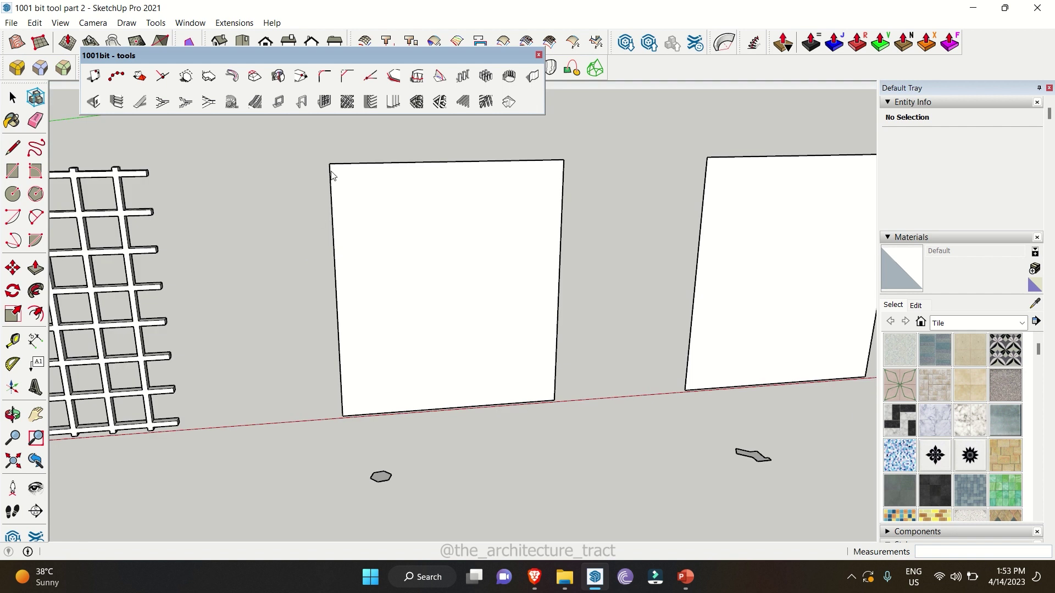
Set up a custom screen opening profile from the flat hexagon lying in front of the fourth face.
{"action": "left_click", "coordinate": [348, 104]}
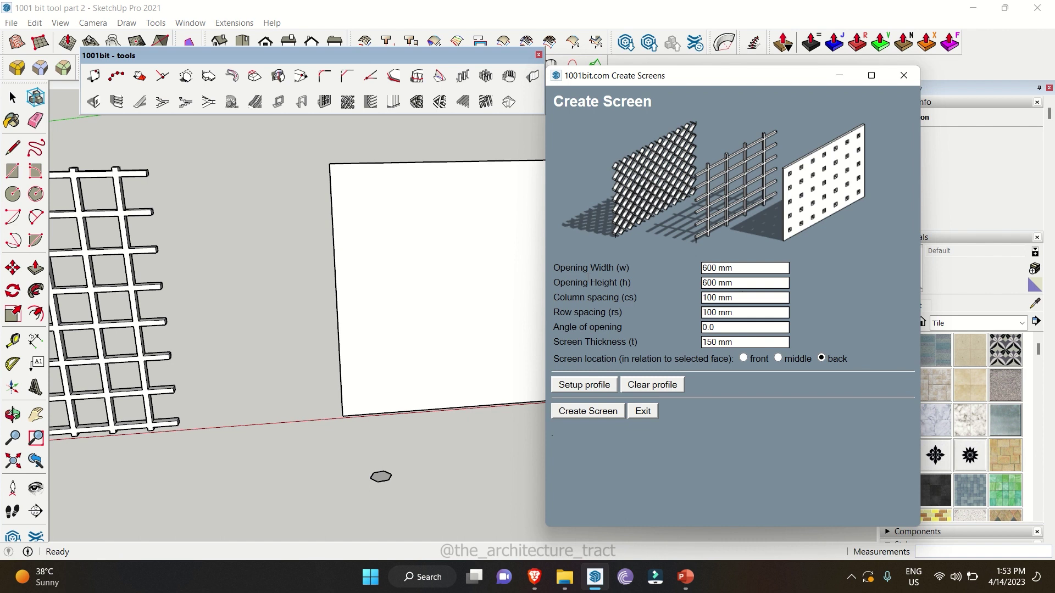
{"action": "key", "text": "Tab"}
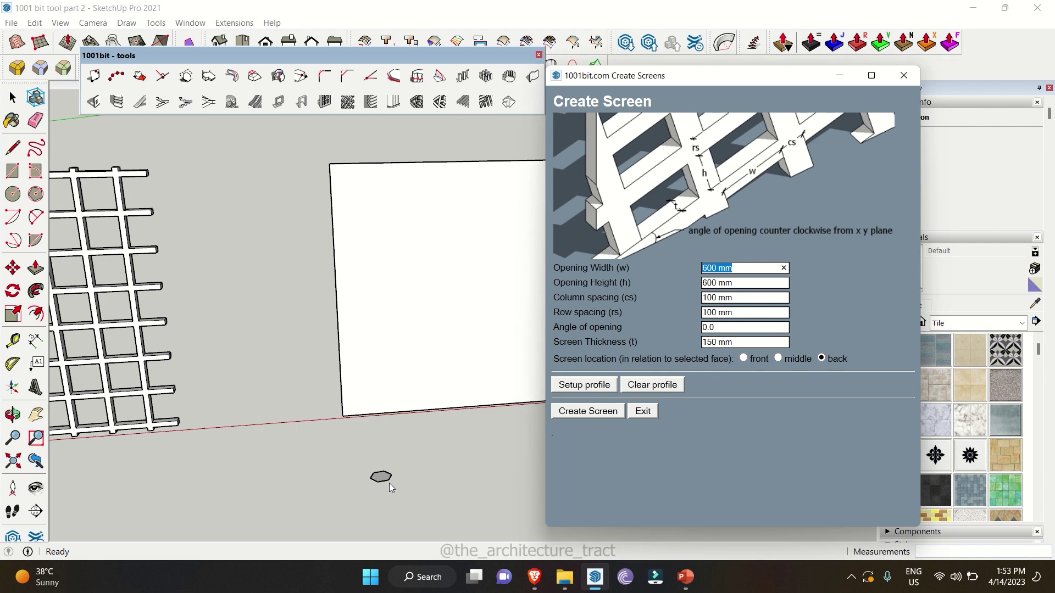
{"action": "left_click", "coordinate": [578, 390]}
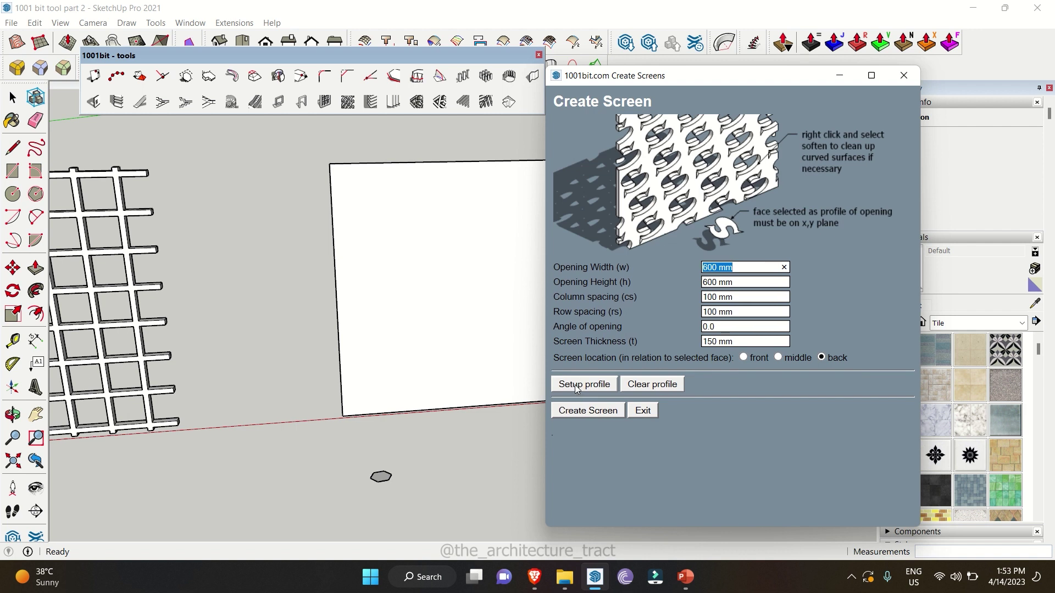
{"action": "left_click", "coordinate": [579, 387]}
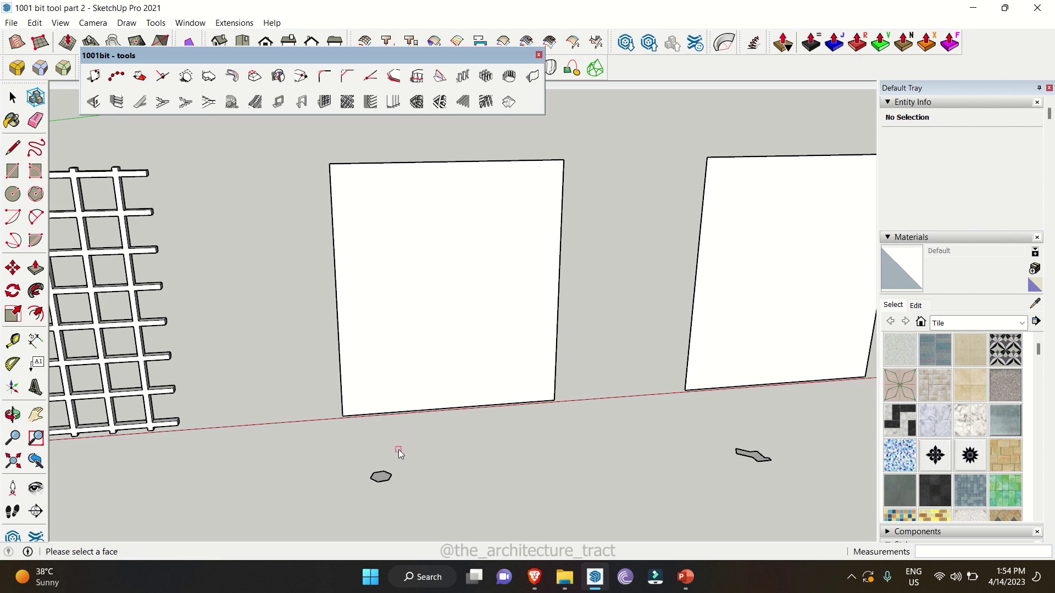
{"action": "scroll", "coordinate": [383, 483], "scroll_direction": "up", "scroll_amount": 3}
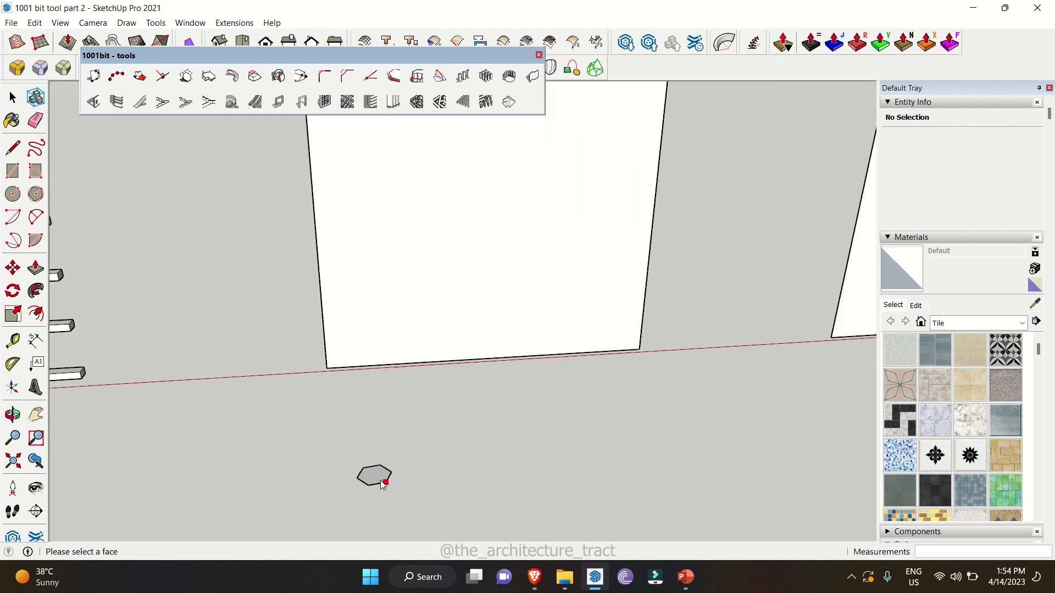
{"action": "scroll", "coordinate": [383, 483], "scroll_direction": "up", "scroll_amount": 2}
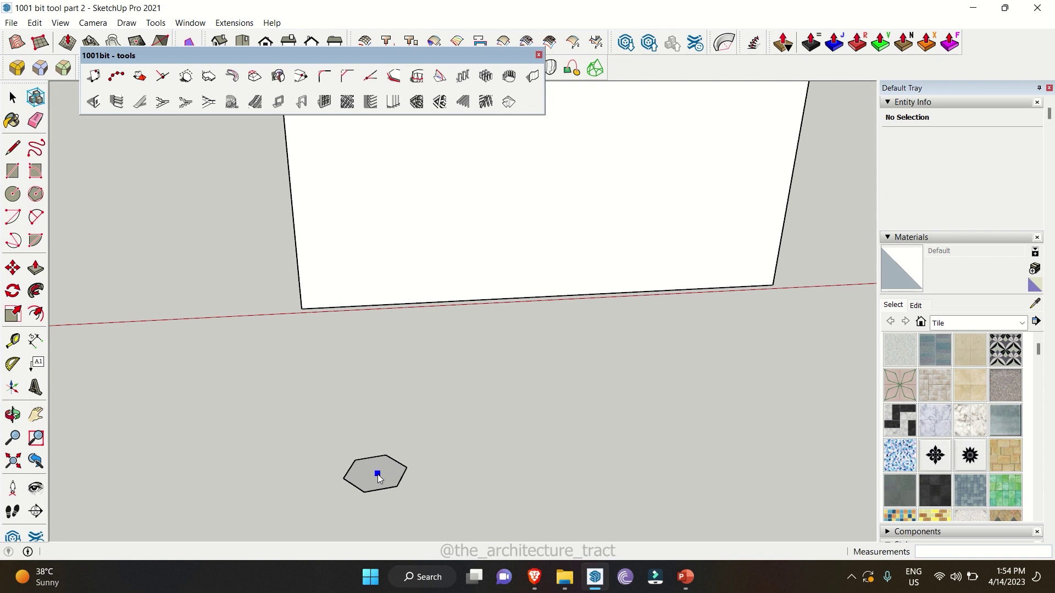
{"action": "scroll", "coordinate": [382, 477], "scroll_direction": "down", "scroll_amount": 4}
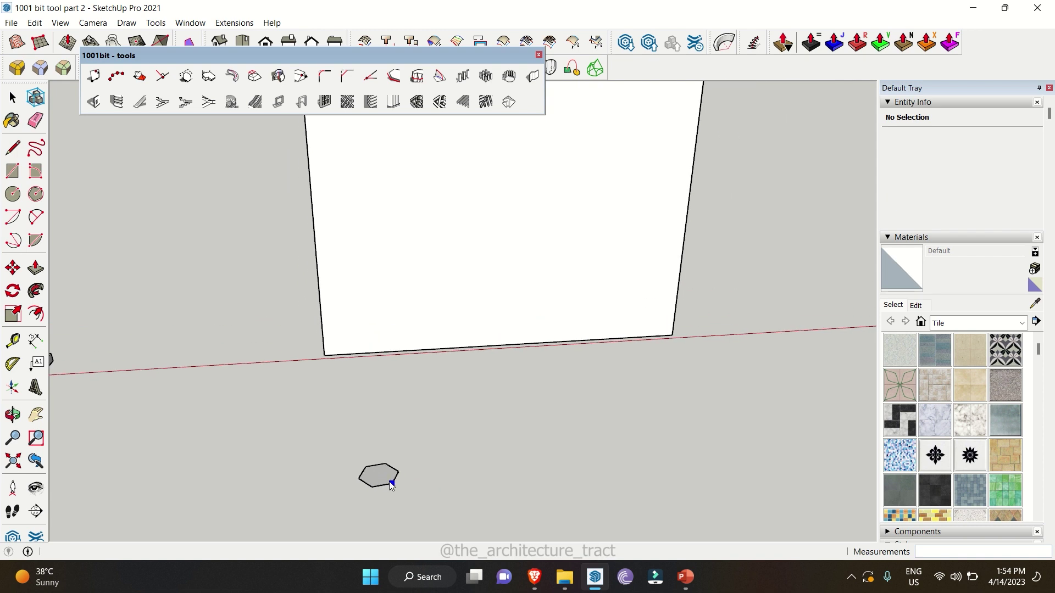
Create the screen with hexagonal openings on the fourth face.
{"action": "scroll", "coordinate": [405, 481], "scroll_direction": "down", "scroll_amount": 5}
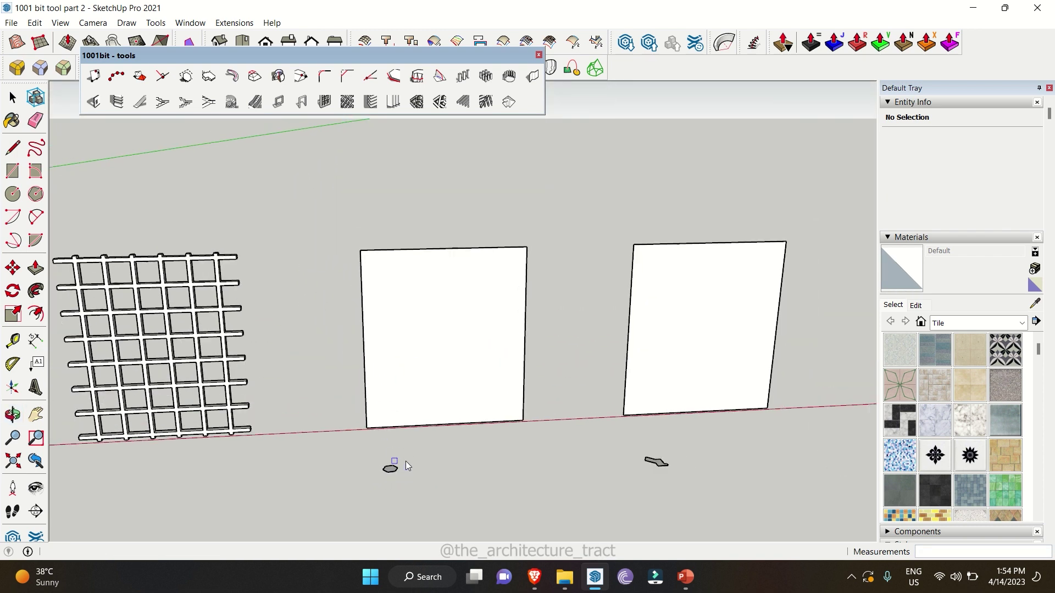
{"action": "scroll", "coordinate": [407, 442], "scroll_direction": "up", "scroll_amount": 5}
{"action": "left_click", "coordinate": [407, 399]}
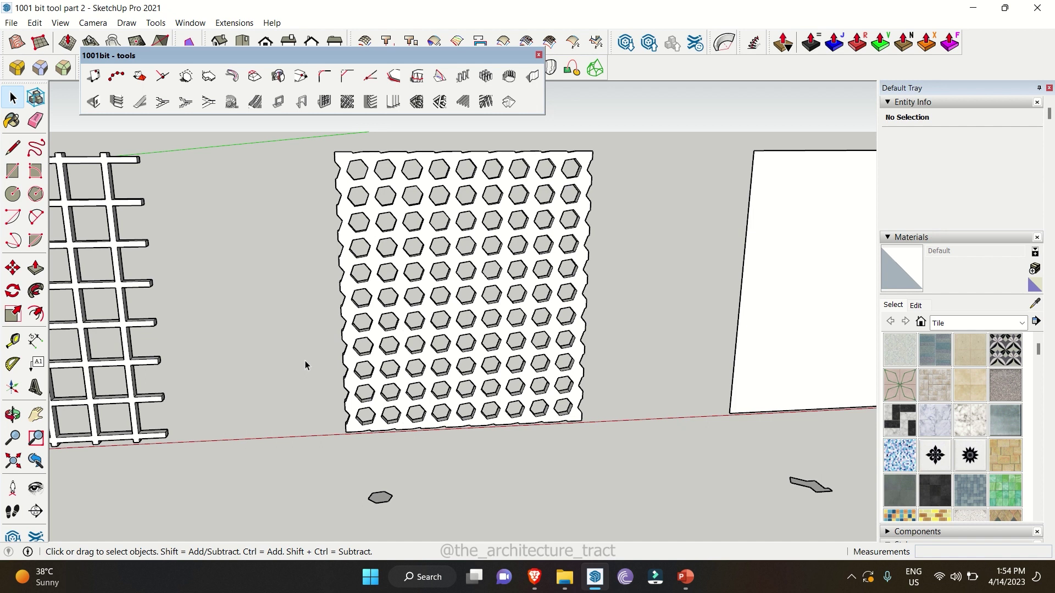
Set up a custom screen opening profile from the flat arrow-shaped face lying in front of the fifth face.
{"action": "scroll", "coordinate": [305, 361], "scroll_direction": "down", "scroll_amount": 3}
{"action": "middle_click_drag", "start_coordinate": [246, 368], "coordinate": [536, 441]}
{"action": "scroll", "coordinate": [562, 378], "scroll_direction": "up", "scroll_amount": 4}
{"action": "scroll", "coordinate": [563, 378], "scroll_direction": "up", "scroll_amount": 5}
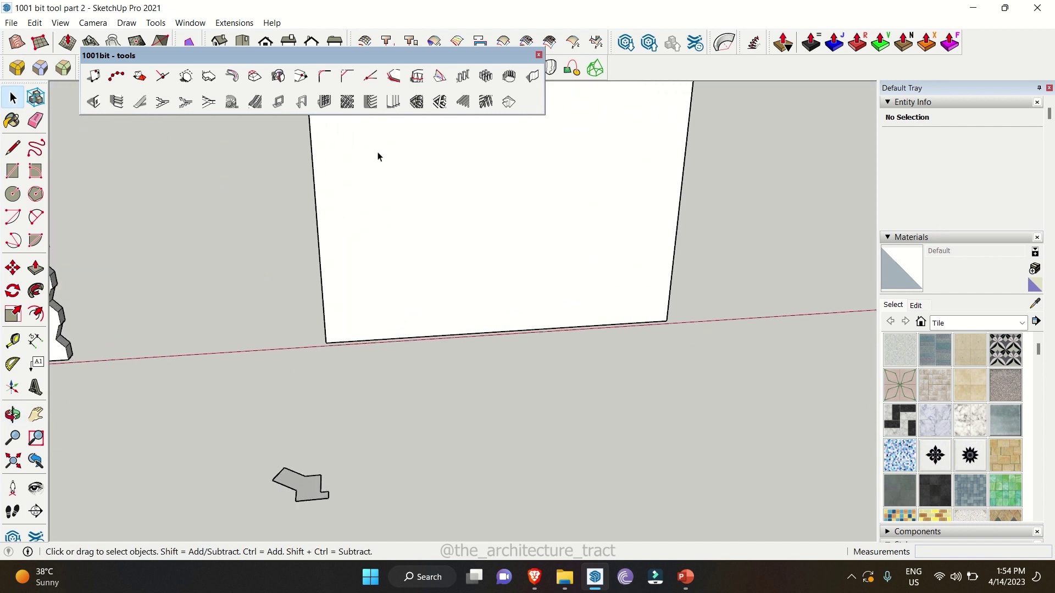
{"action": "left_click", "coordinate": [346, 101]}
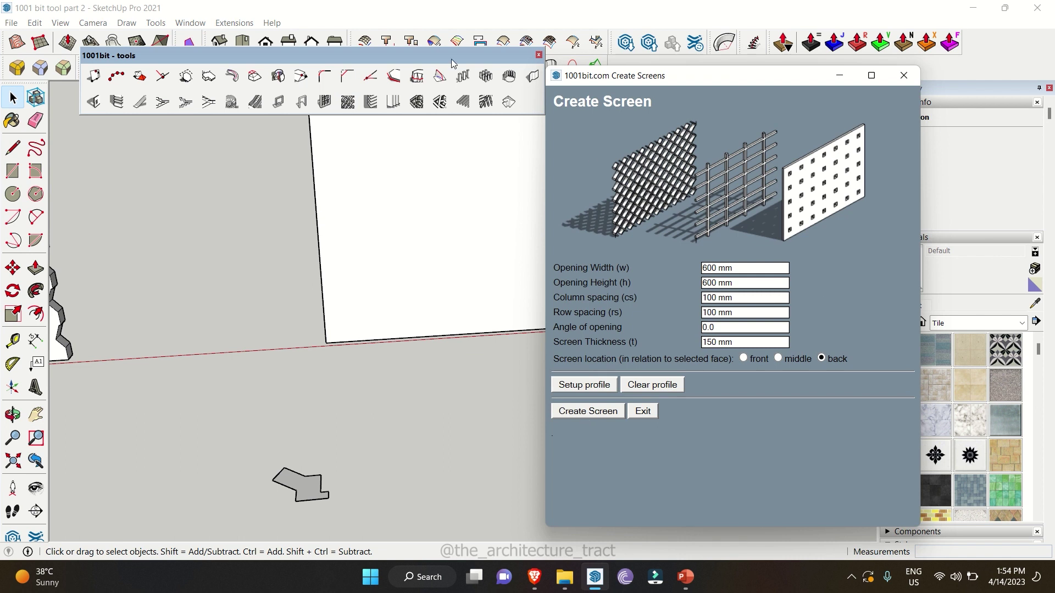
{"action": "left_click", "coordinate": [588, 385]}
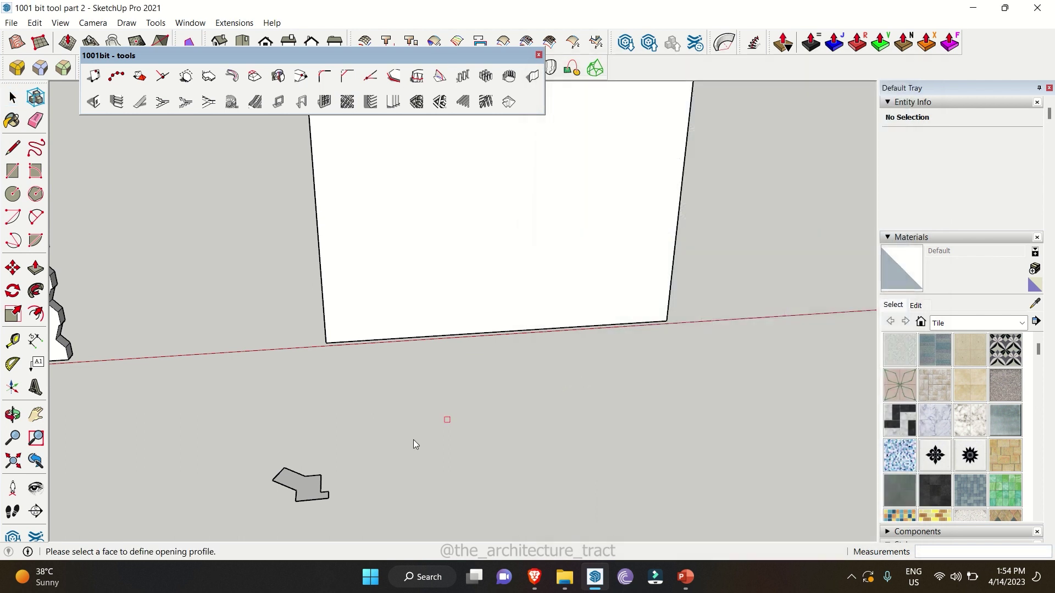
{"action": "scroll", "coordinate": [323, 485], "scroll_direction": "up", "scroll_amount": 2}
{"action": "left_click", "coordinate": [326, 485]}
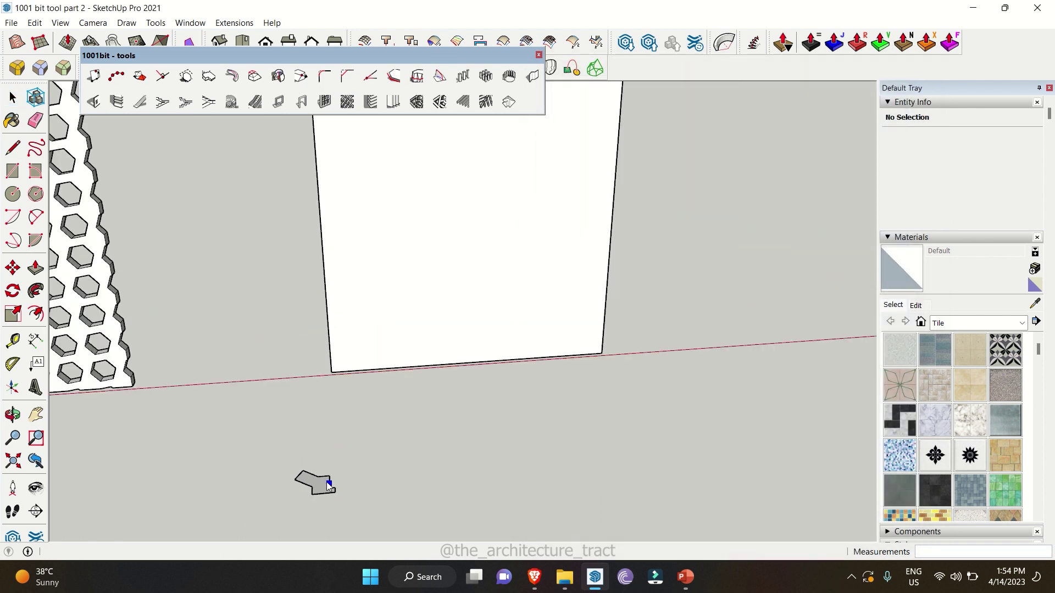
Create the screen with arrow-shaped openings on the fifth face.
{"action": "middle_click_drag", "start_coordinate": [326, 482], "coordinate": [390, 379]}
{"action": "scroll", "coordinate": [400, 348], "scroll_direction": "up", "scroll_amount": 2}
{"action": "scroll", "coordinate": [346, 459], "scroll_direction": "down", "scroll_amount": 3}
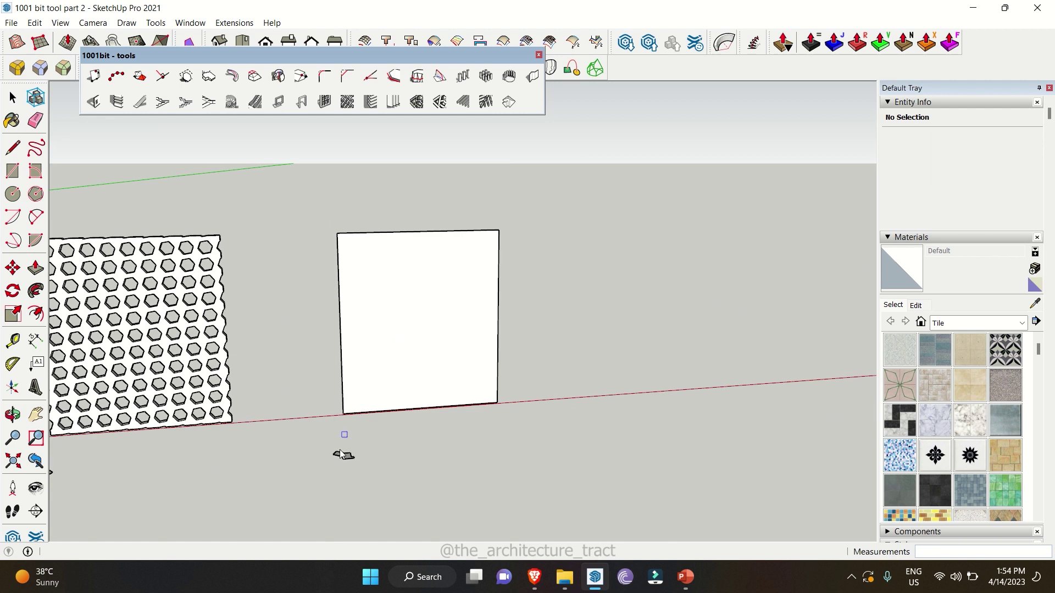
{"action": "scroll", "coordinate": [348, 463], "scroll_direction": "up", "scroll_amount": 2}
{"action": "scroll", "coordinate": [351, 463], "scroll_direction": "down", "scroll_amount": 2}
{"action": "scroll", "coordinate": [409, 275], "scroll_direction": "up", "scroll_amount": 1}
{"action": "left_click", "coordinate": [410, 277]}
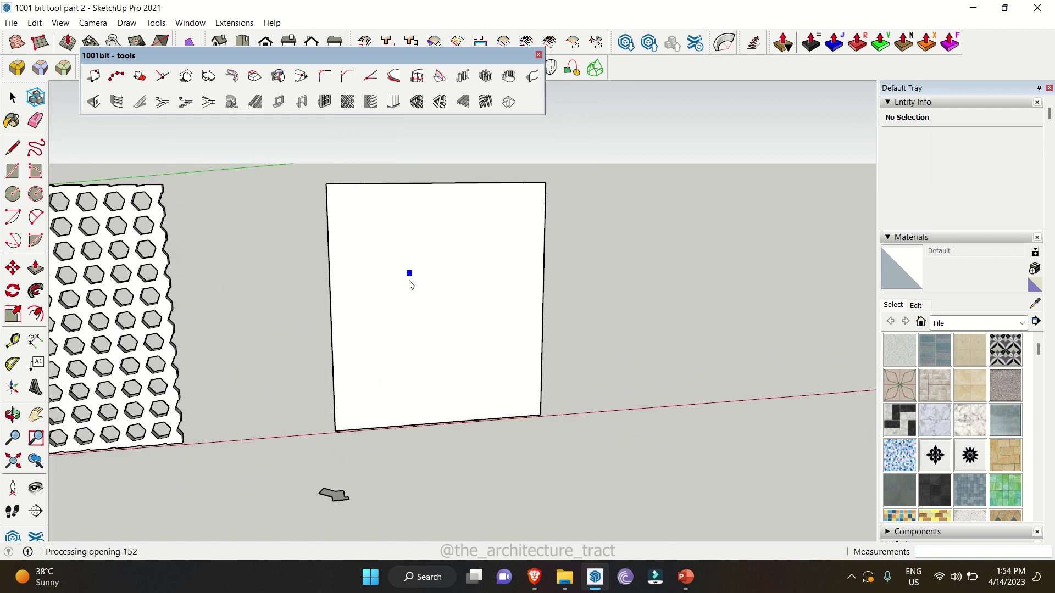
{"action": "middle_click_drag", "start_coordinate": [412, 282], "coordinate": [291, 302]}
{"action": "scroll", "coordinate": [387, 281], "scroll_direction": "down", "scroll_amount": 3}
{"action": "scroll", "coordinate": [366, 320], "scroll_direction": "up", "scroll_amount": 1}
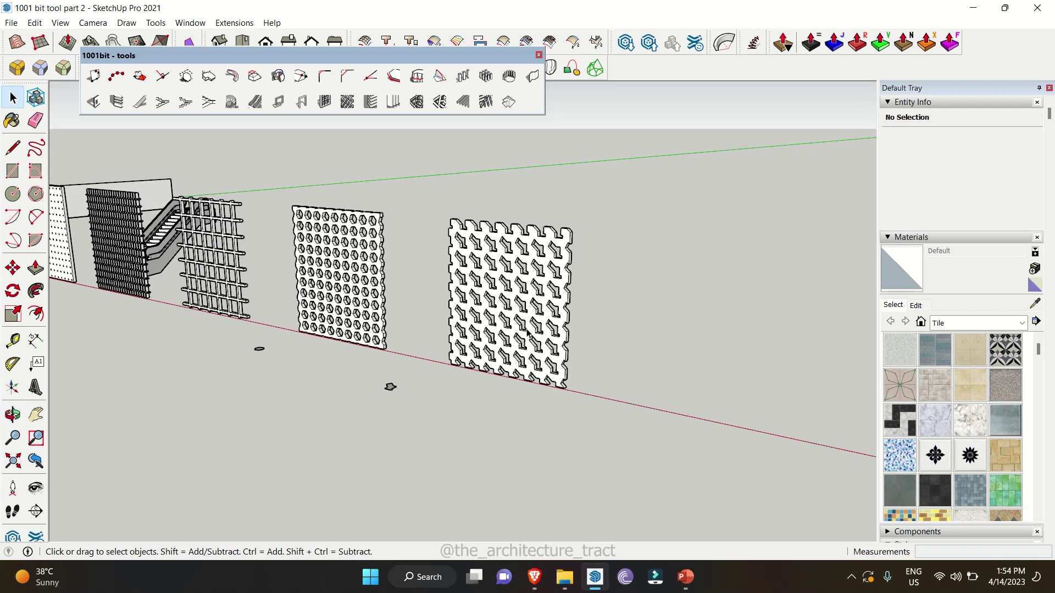
{"action": "scroll", "coordinate": [527, 331], "scroll_direction": "up", "scroll_amount": 1}
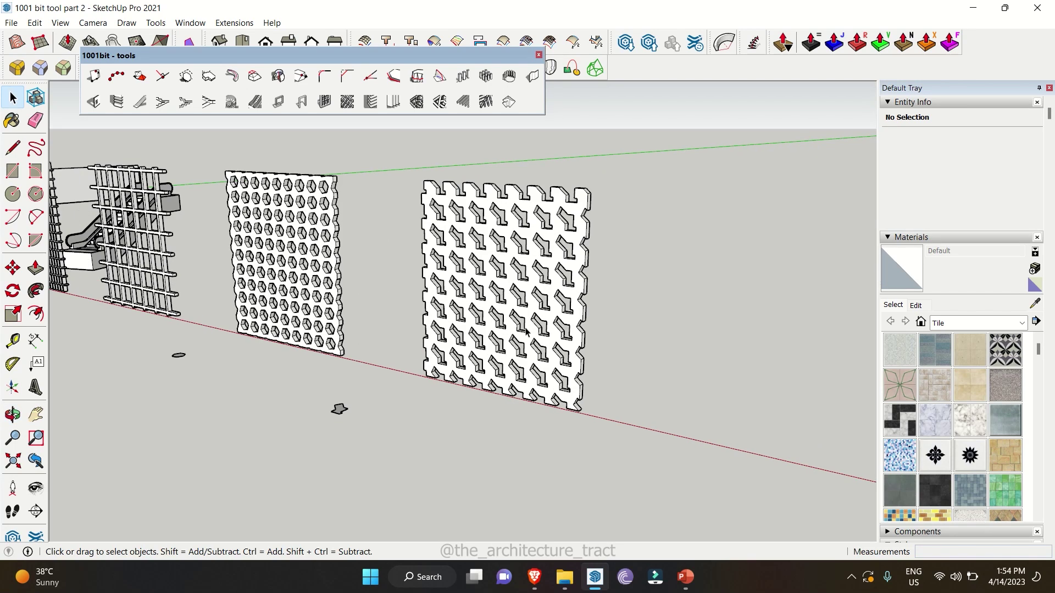
Draw a vertical rectangle of about 36 m² on the red axis beyond the arrow-patterned screen.
{"action": "scroll", "coordinate": [526, 330], "scroll_direction": "down", "scroll_amount": 2}
{"action": "middle_click_drag", "start_coordinate": [527, 330], "coordinate": [382, 355]}
{"action": "scroll", "coordinate": [379, 355], "scroll_direction": "down", "scroll_amount": 4}
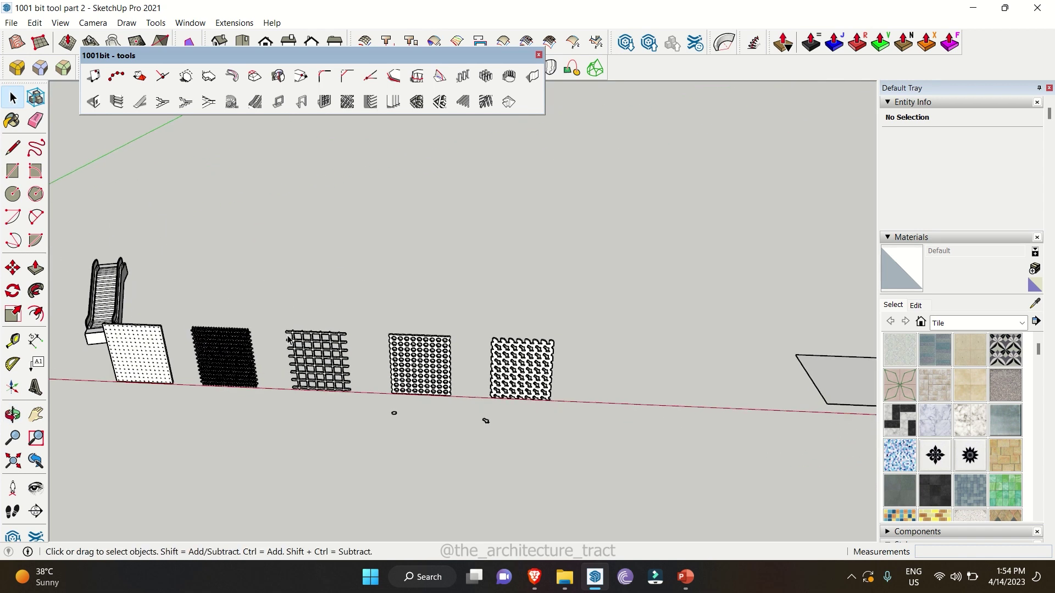
{"action": "scroll", "coordinate": [469, 348], "scroll_direction": "up", "scroll_amount": 4}
{"action": "key", "text": "r"}
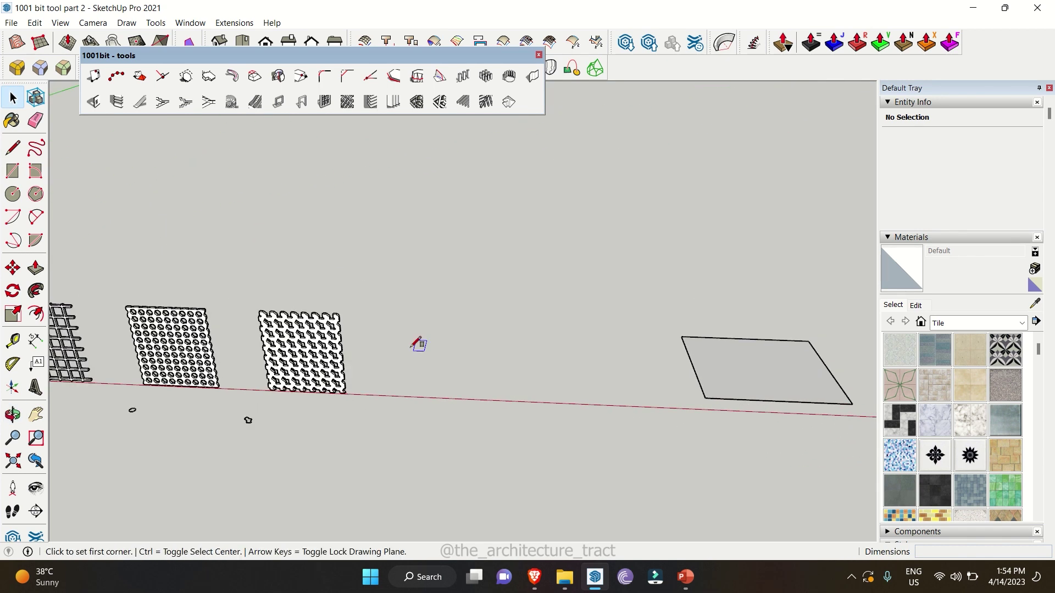
{"action": "left_click", "coordinate": [399, 318]}
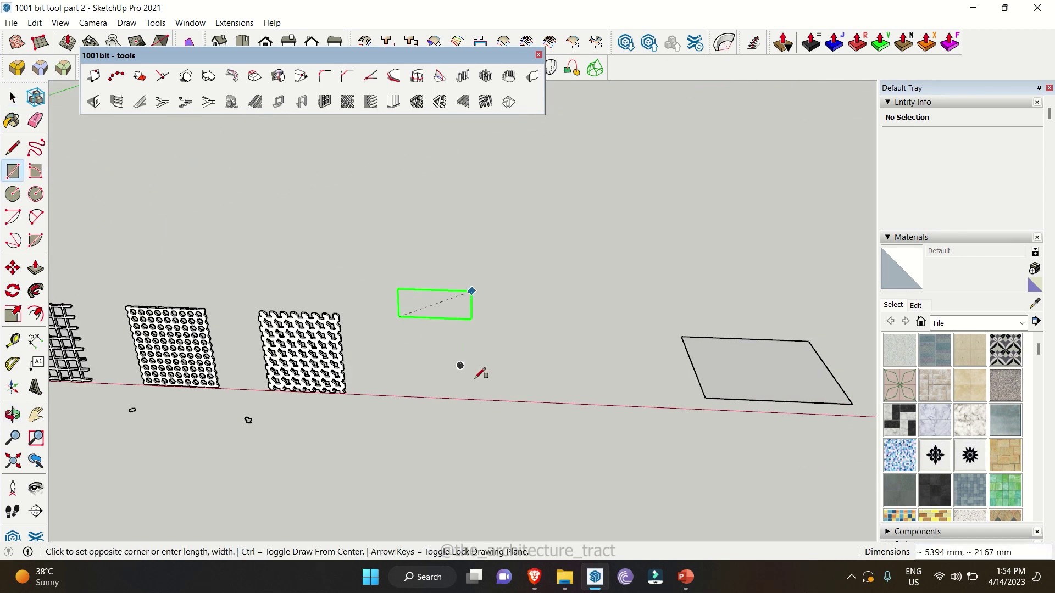
{"action": "left_click", "coordinate": [477, 398]}
Copy the new vertical rectangle along the red axis to make a second blank face beside it.
{"action": "key", "text": "space"}
{"action": "double_click", "coordinate": [448, 381]}
{"action": "key", "text": "m"}
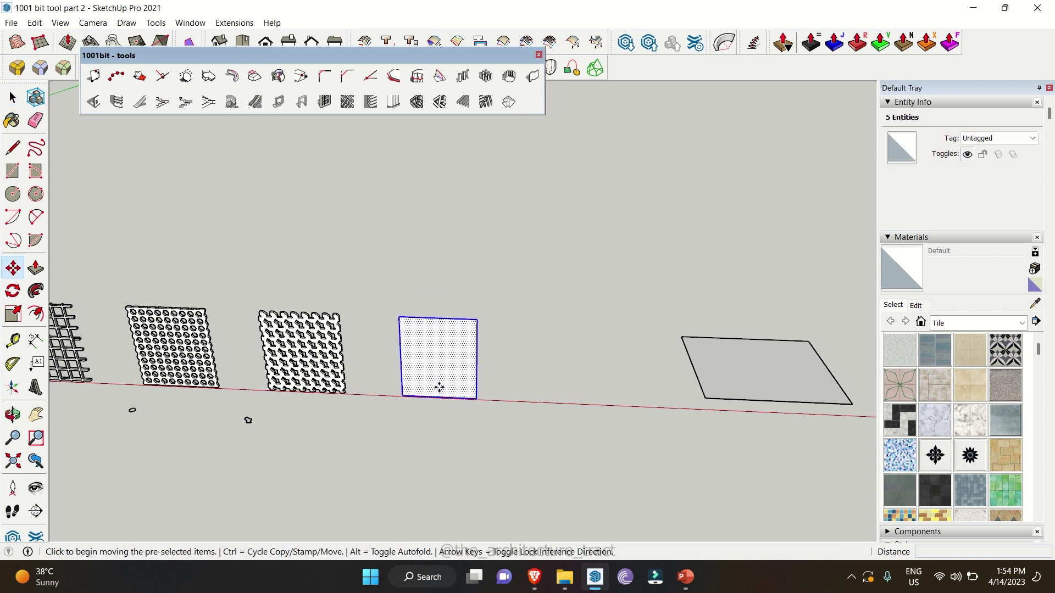
{"action": "key", "text": "ctrl"}
{"action": "left_click", "coordinate": [412, 425]}
{"action": "left_click", "coordinate": [574, 431]}
{"action": "key", "text": "space"}
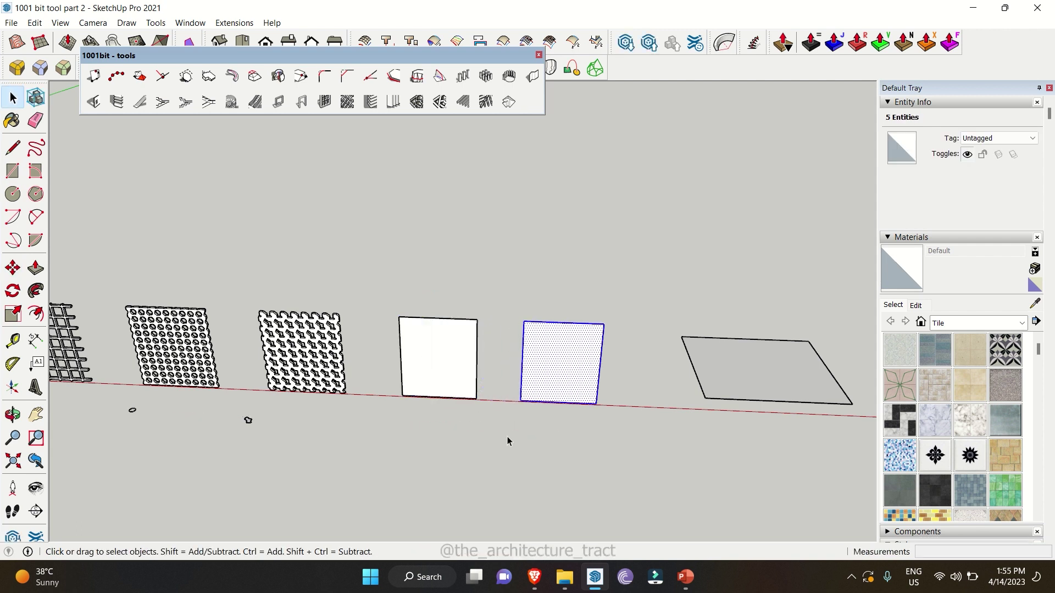
{"action": "left_click", "coordinate": [506, 436]}
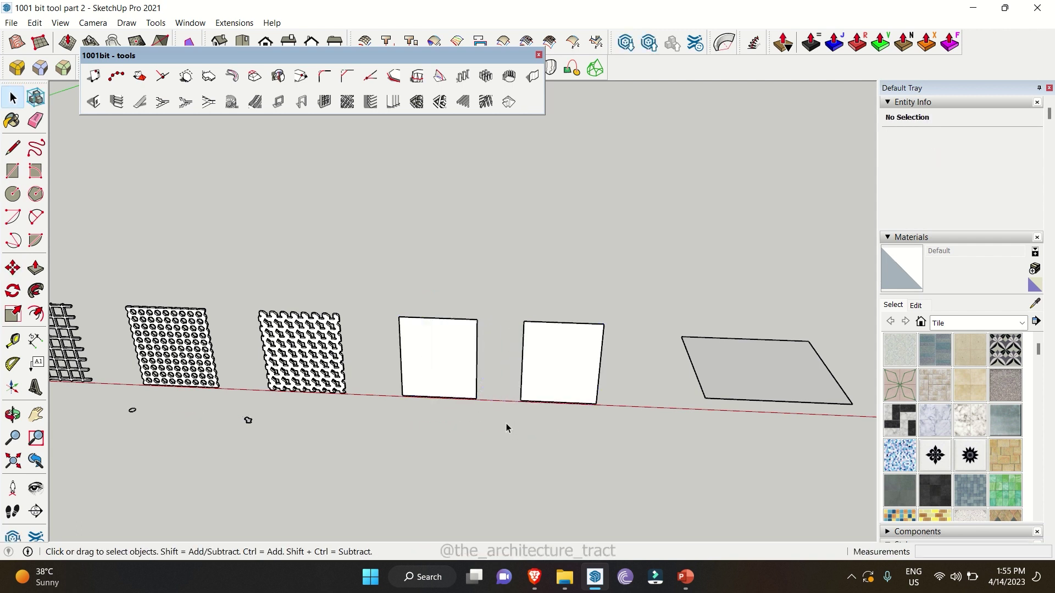
Create horizontal louvres with a spacing of 150 on the blank face nearest the arrow-patterned screen.
{"action": "scroll", "coordinate": [505, 397], "scroll_direction": "up", "scroll_amount": 4}
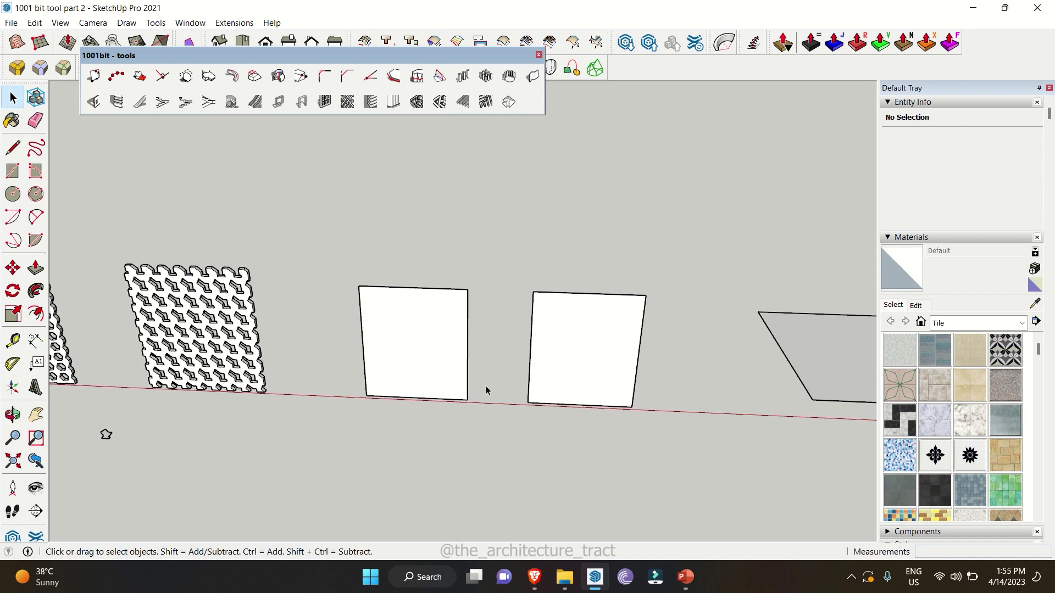
{"action": "scroll", "coordinate": [485, 386], "scroll_direction": "up", "scroll_amount": 3}
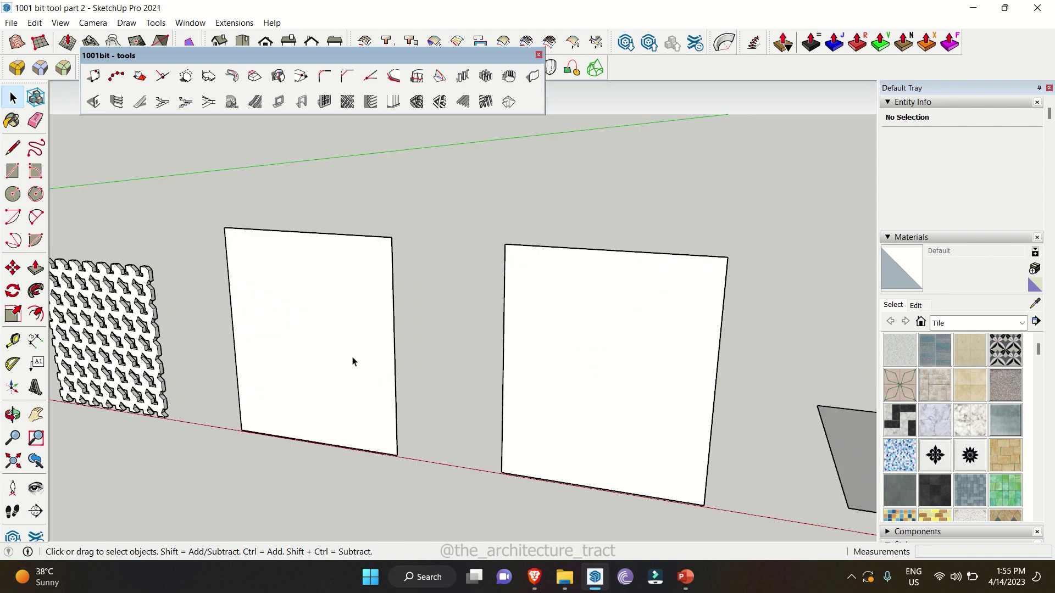
{"action": "scroll", "coordinate": [352, 360], "scroll_direction": "up", "scroll_amount": 1}
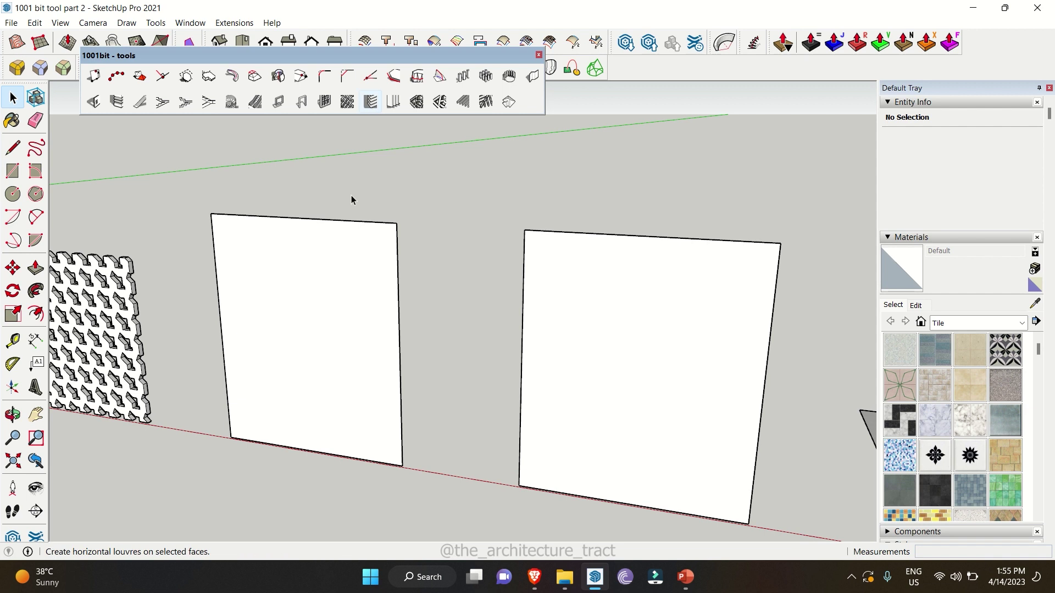
{"action": "left_click", "coordinate": [341, 299]}
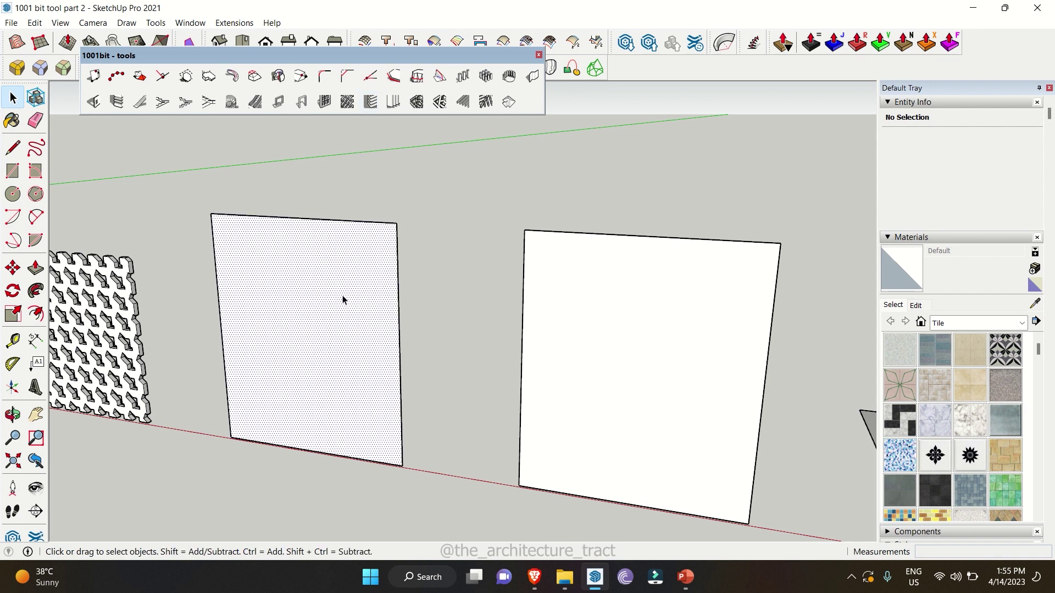
{"action": "left_click", "coordinate": [375, 107]}
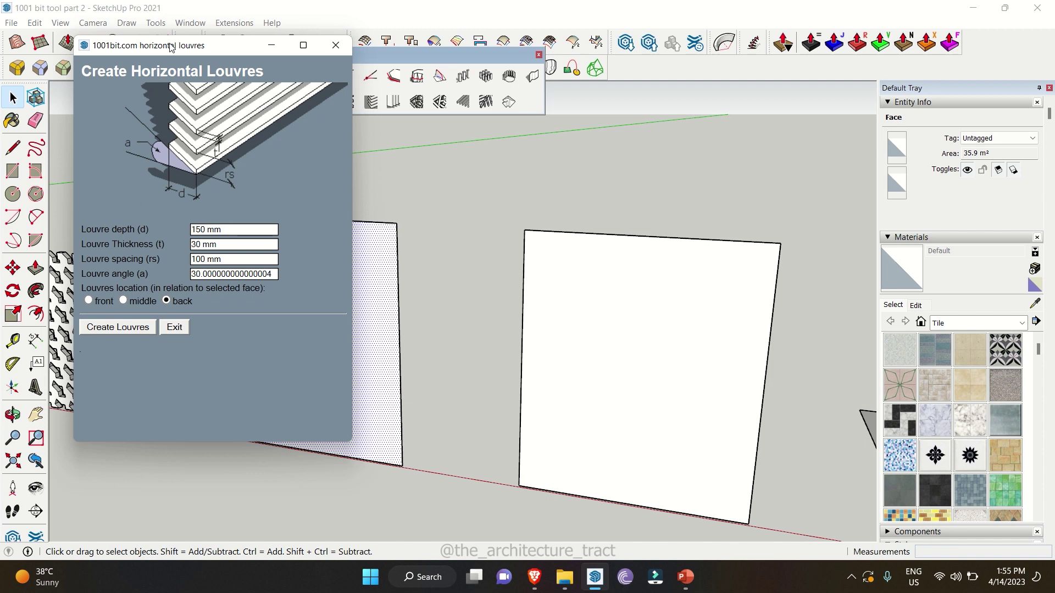
{"action": "left_click_drag", "start_coordinate": [169, 44], "coordinate": [529, 66]}
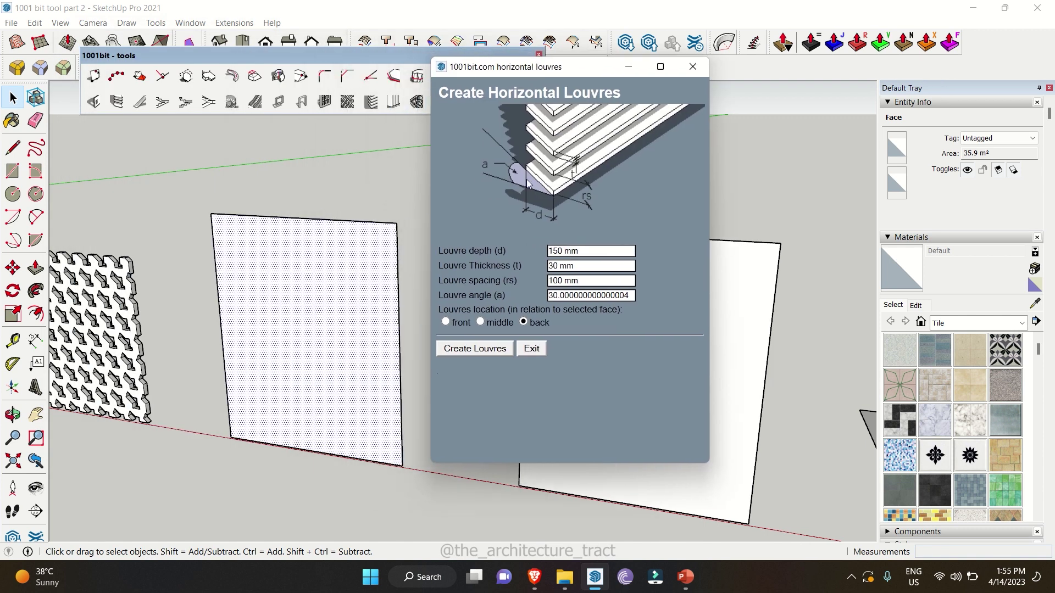
{"action": "triple_click", "coordinate": [578, 255]}
{"action": "key", "text": "Tab"}
{"action": "key", "text": "Tab"}
{"action": "type", "text": "1520"}
{"action": "key", "text": "BackSpace"}
{"action": "type", "text": "0"}
{"action": "left_click", "coordinate": [490, 348]}
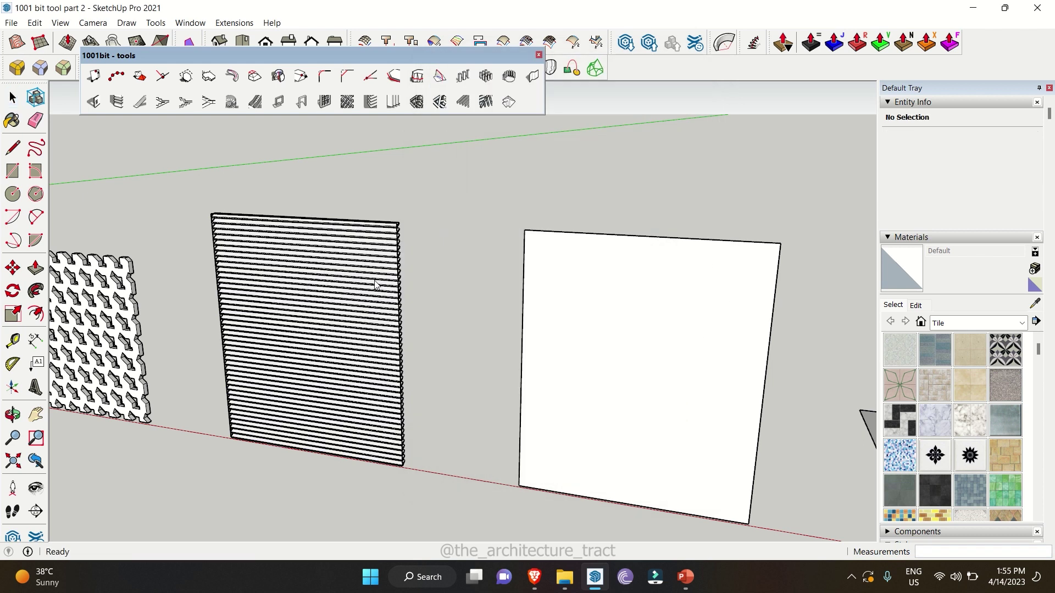
Inspect the horizontal louvres from the side and undo them.
{"action": "scroll", "coordinate": [375, 284], "scroll_direction": "up", "scroll_amount": 3}
{"action": "middle_click_drag", "start_coordinate": [400, 229], "coordinate": [497, 290]}
{"action": "key", "text": "ctrl+z"}
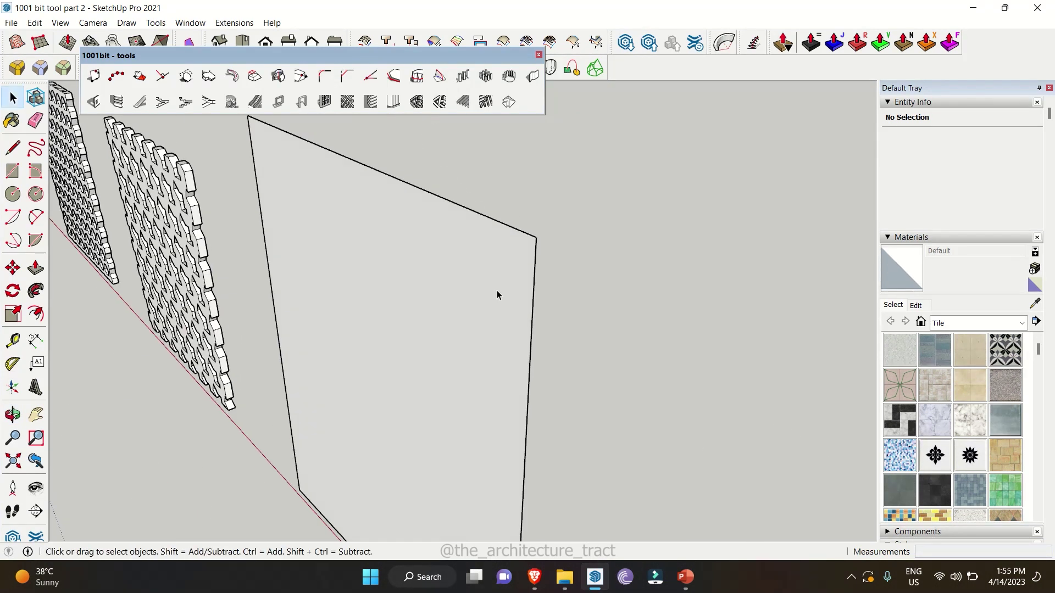
Create horizontal louvres on the same face with a spacing of 450 and a louvre angle of 60.
{"action": "left_click", "coordinate": [496, 290]}
{"action": "left_click", "coordinate": [369, 103]}
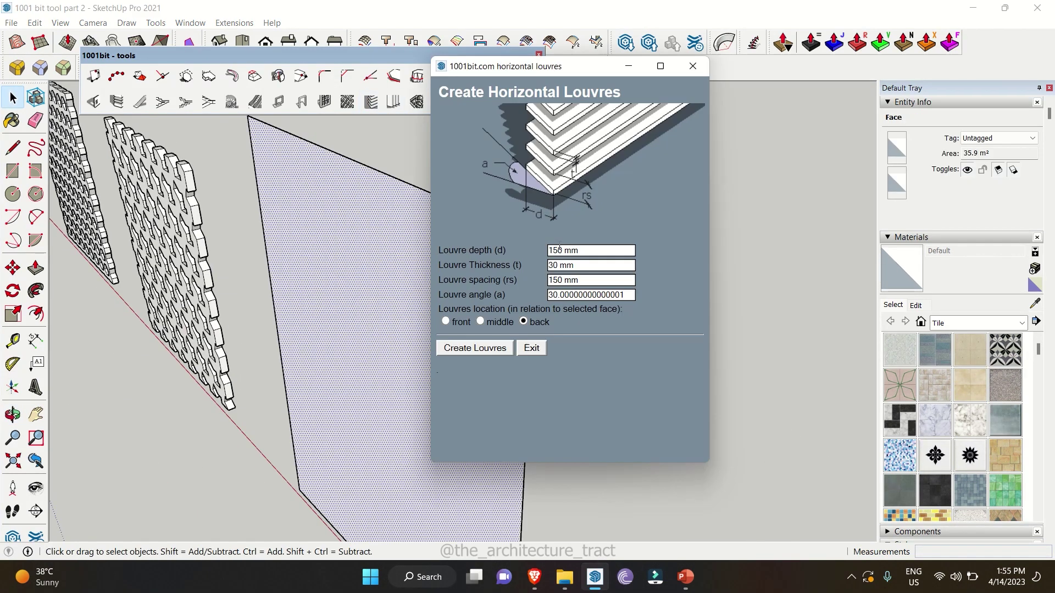
{"action": "double_click", "coordinate": [574, 294]}
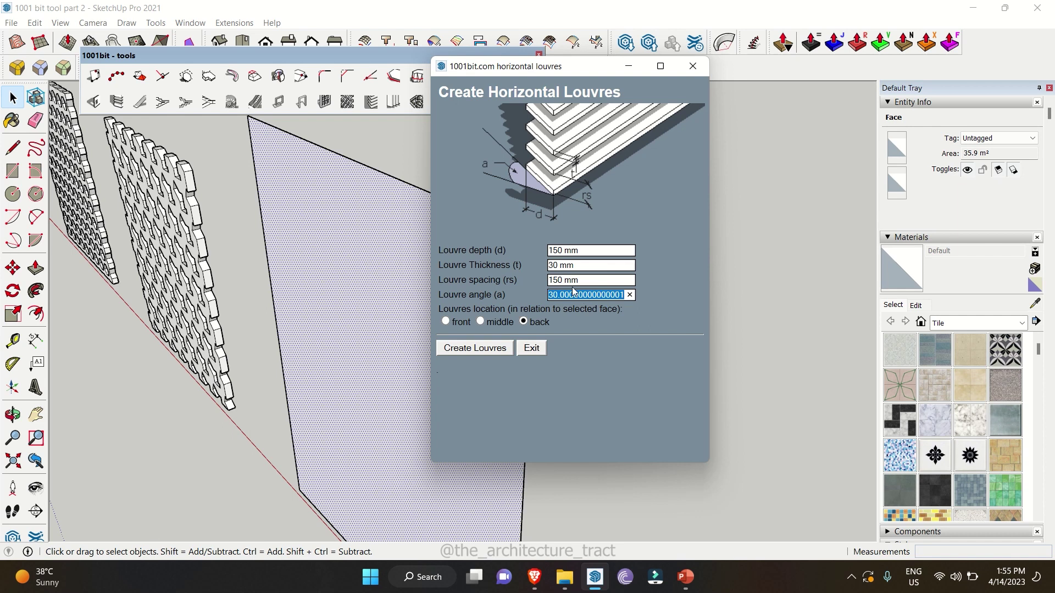
{"action": "type", "text": "60"}
{"action": "triple_click", "coordinate": [584, 280]}
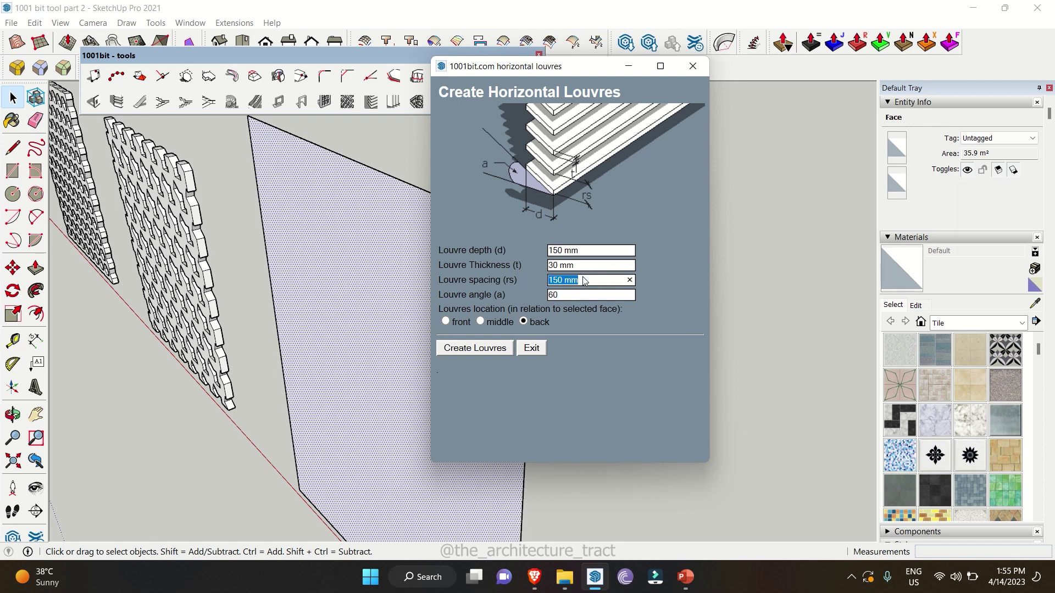
{"action": "type", "text": "450"}
{"action": "left_click", "coordinate": [476, 352]}
{"action": "middle_click_drag", "start_coordinate": [465, 308], "coordinate": [459, 251]}
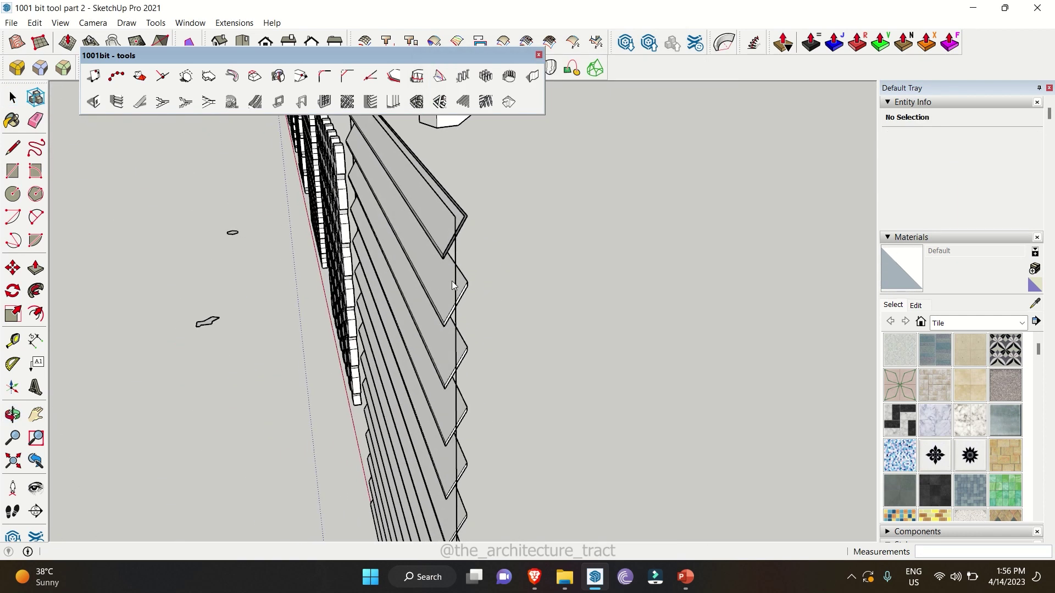
Create vertical louvres with the default settings on the second blank face and inspect them from several angles.
{"action": "middle_click_drag", "start_coordinate": [460, 339], "coordinate": [503, 379]}
{"action": "left_click", "coordinate": [504, 380]}
{"action": "scroll", "coordinate": [512, 371], "scroll_direction": "up", "scroll_amount": 2}
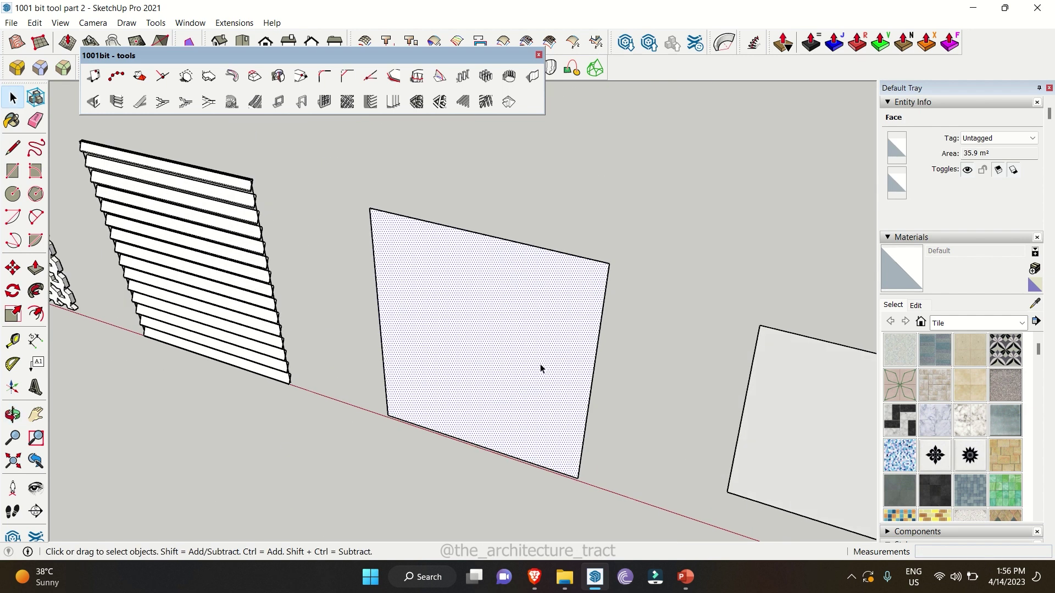
{"action": "left_click", "coordinate": [388, 107]}
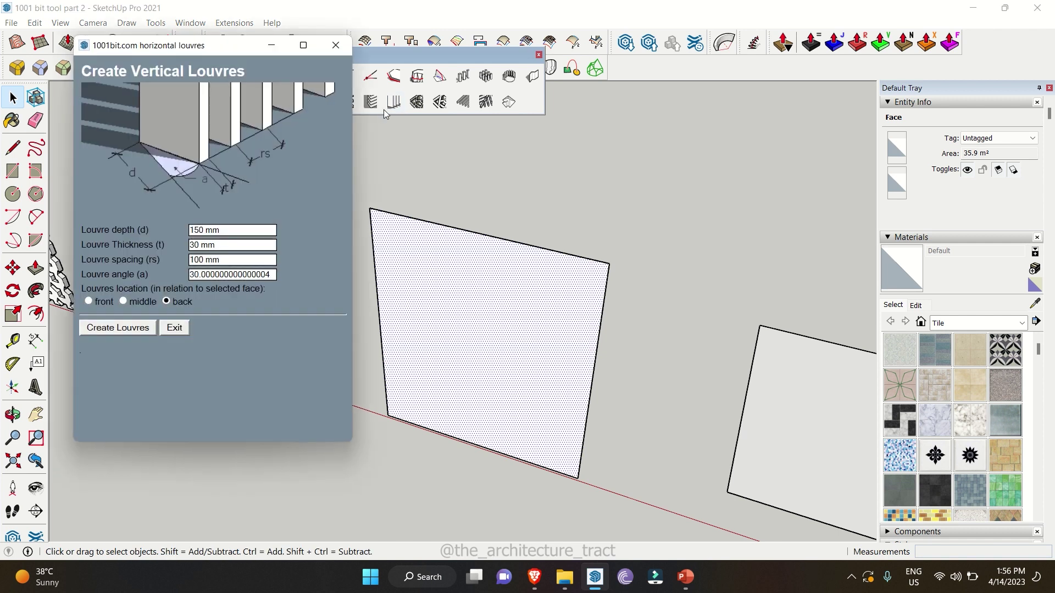
{"action": "left_click", "coordinate": [246, 229]}
{"action": "left_click", "coordinate": [124, 331]}
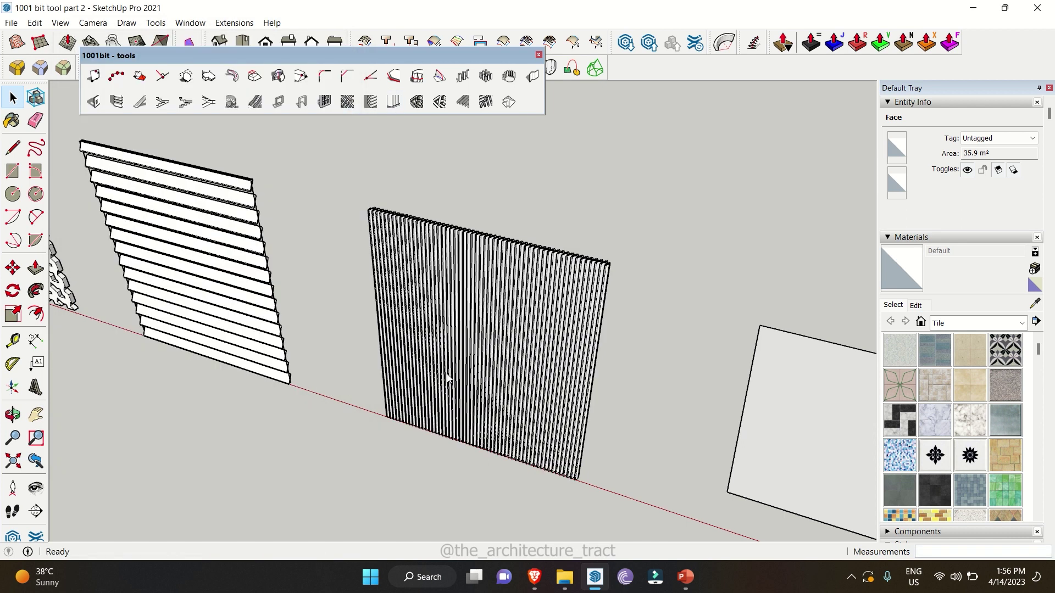
{"action": "scroll", "coordinate": [424, 190], "scroll_direction": "up", "scroll_amount": 5}
{"action": "middle_click_drag", "start_coordinate": [424, 189], "coordinate": [367, 210]}
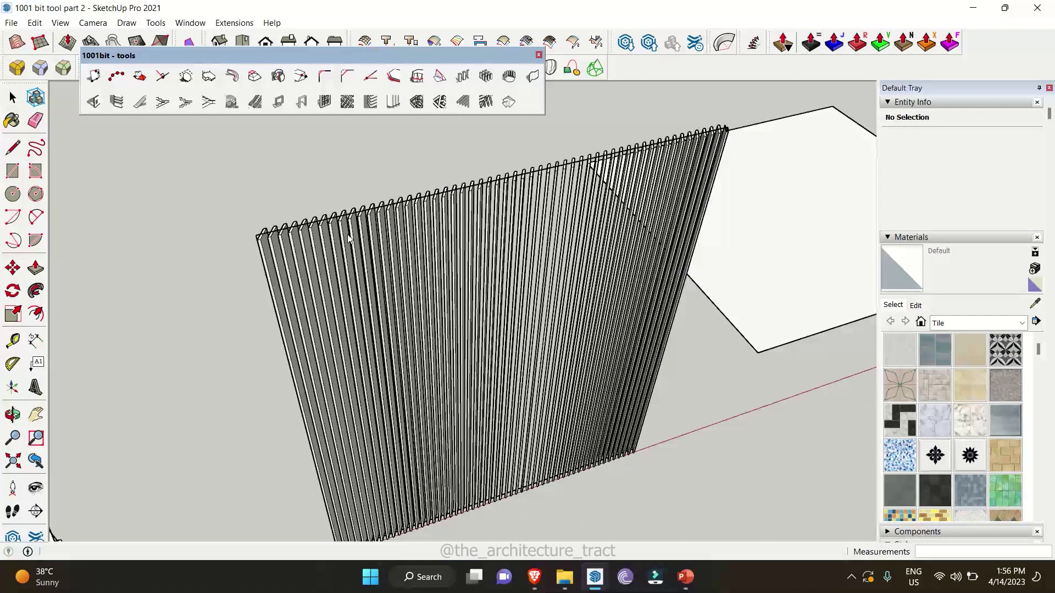
{"action": "scroll", "coordinate": [368, 209], "scroll_direction": "up", "scroll_amount": 3}
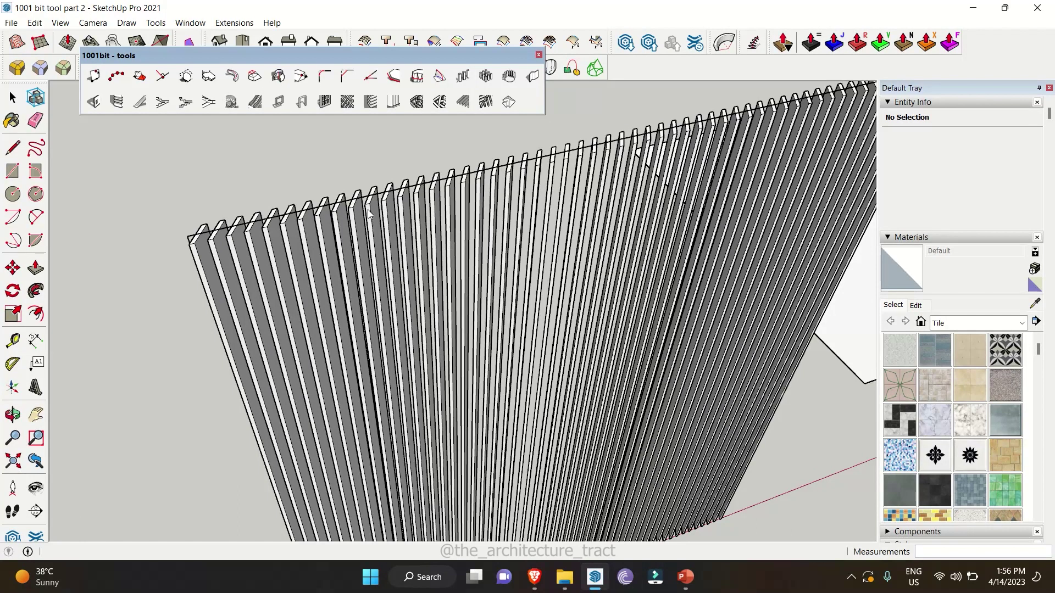
{"action": "scroll", "coordinate": [367, 210], "scroll_direction": "down", "scroll_amount": 5}
{"action": "middle_click_drag", "start_coordinate": [368, 209], "coordinate": [148, 289]}
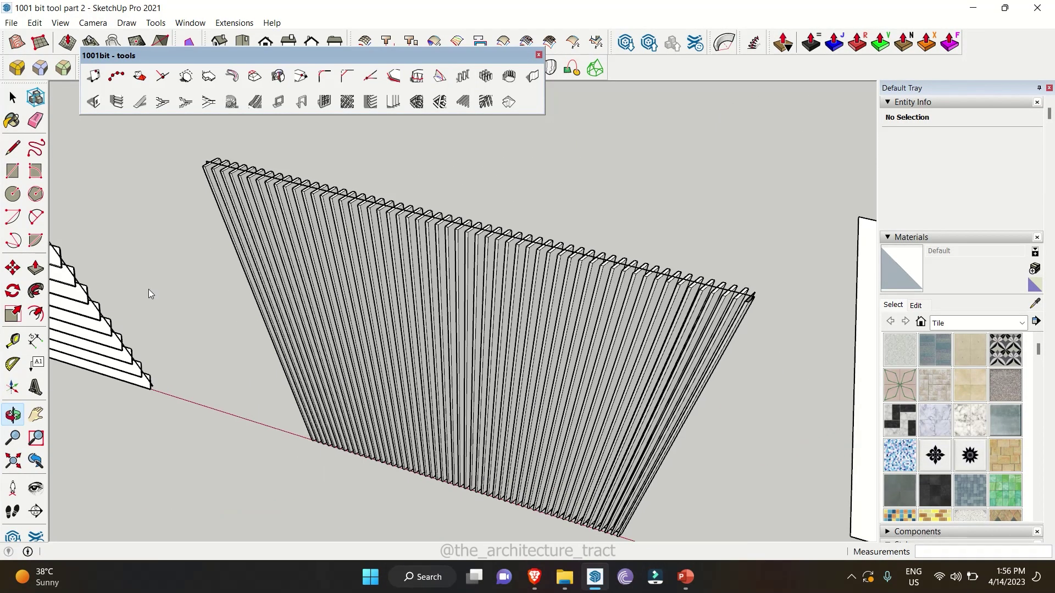
{"action": "scroll", "coordinate": [150, 275], "scroll_direction": "down", "scroll_amount": 3}
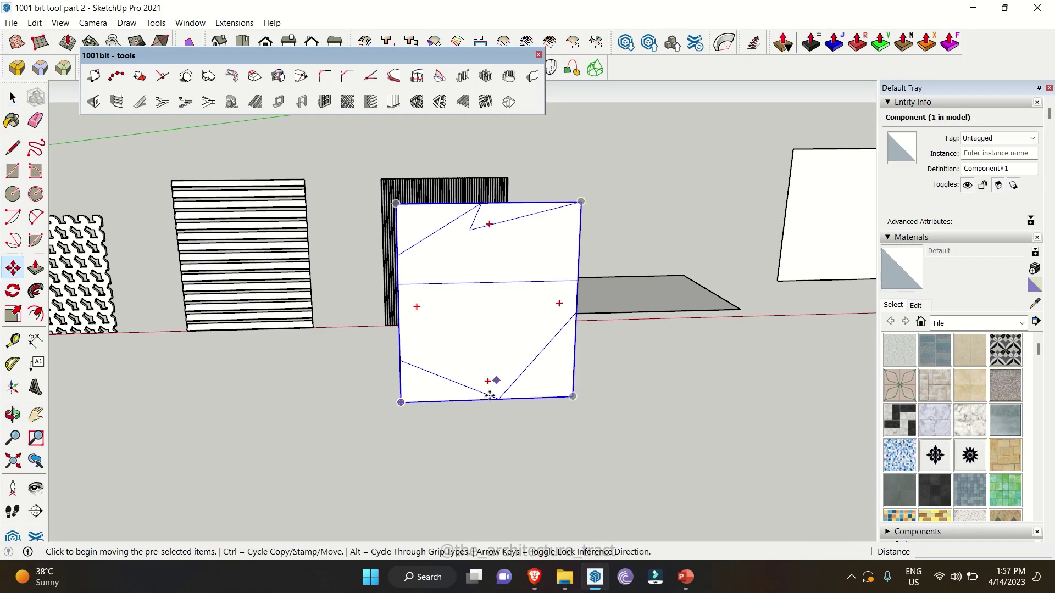
Copy the panel component with the drawn division lines about 7480 mm along the red axis, in front of the horizontal louvres.
{"action": "left_click", "coordinate": [490, 381]}
{"action": "key", "text": "ctrl"}
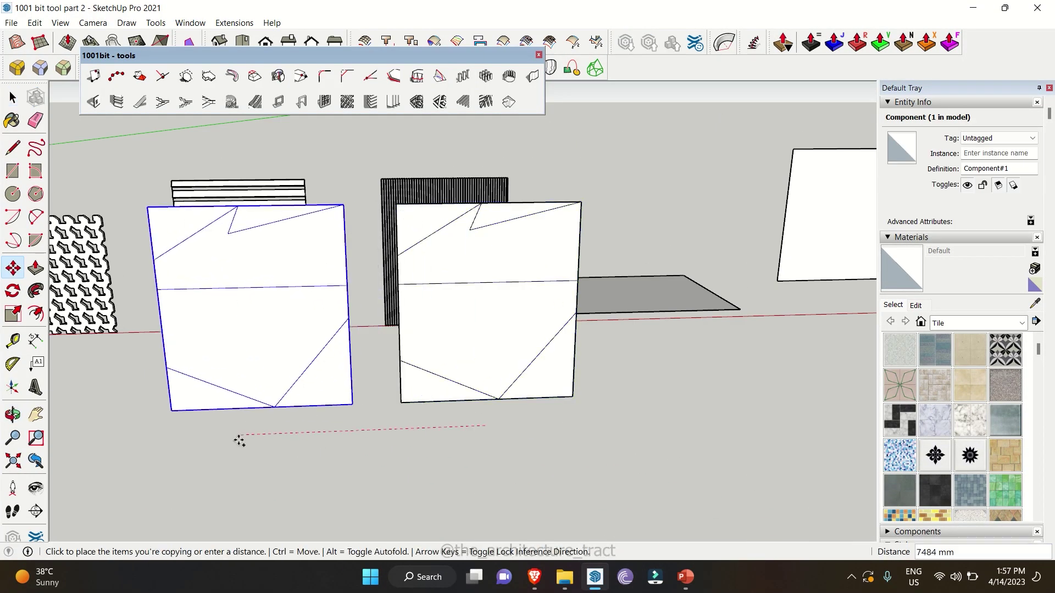
{"action": "left_click", "coordinate": [239, 441]}
{"action": "key", "text": "space"}
{"action": "left_click", "coordinate": [413, 457]}
{"action": "scroll", "coordinate": [413, 457], "scroll_direction": "down", "scroll_amount": 3}
{"action": "scroll", "coordinate": [494, 359], "scroll_direction": "up", "scroll_amount": 4}
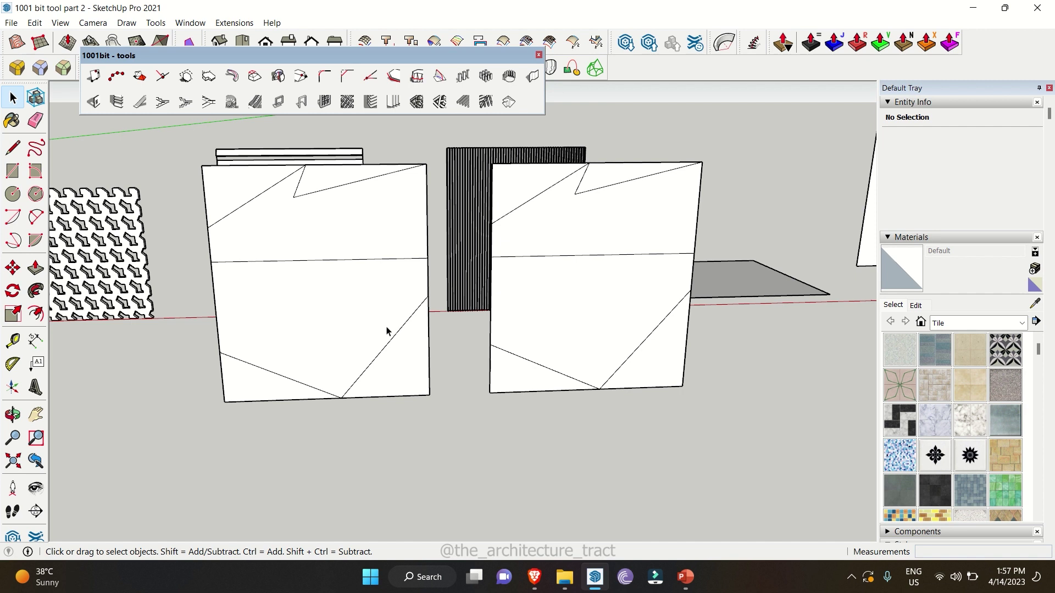
Create a rectangular-section grille with a width of 50 mm and height of 50 mm from the divided panel in front of the horizontal louvres.
{"action": "scroll", "coordinate": [379, 334], "scroll_direction": "down", "scroll_amount": 3}
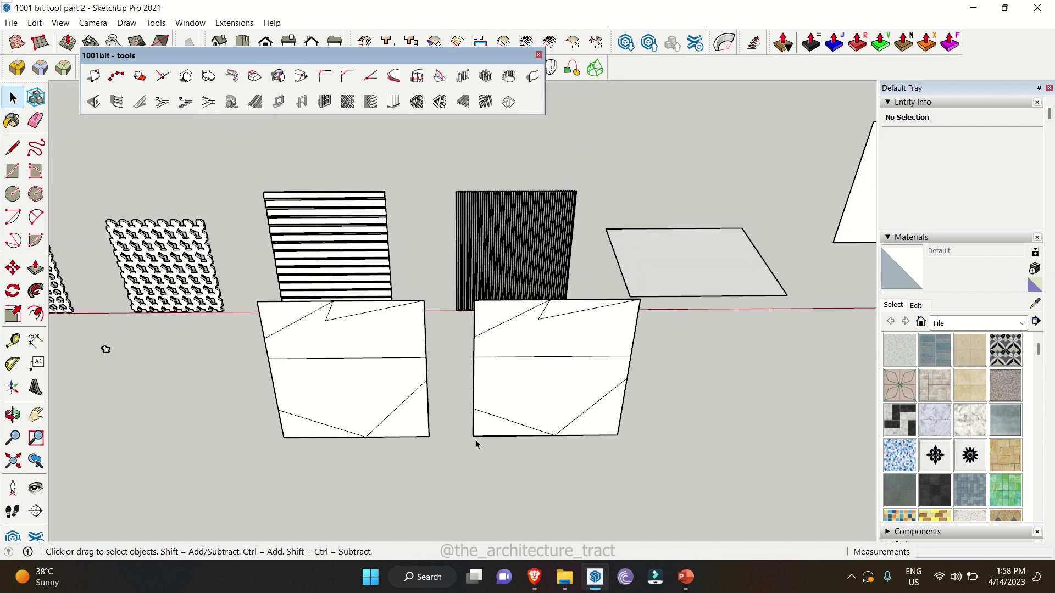
{"action": "middle_click_drag", "start_coordinate": [506, 366], "coordinate": [499, 417]}
{"action": "left_click_drag", "start_coordinate": [255, 319], "coordinate": [447, 466]}
{"action": "middle_click_drag", "start_coordinate": [385, 401], "coordinate": [374, 361]}
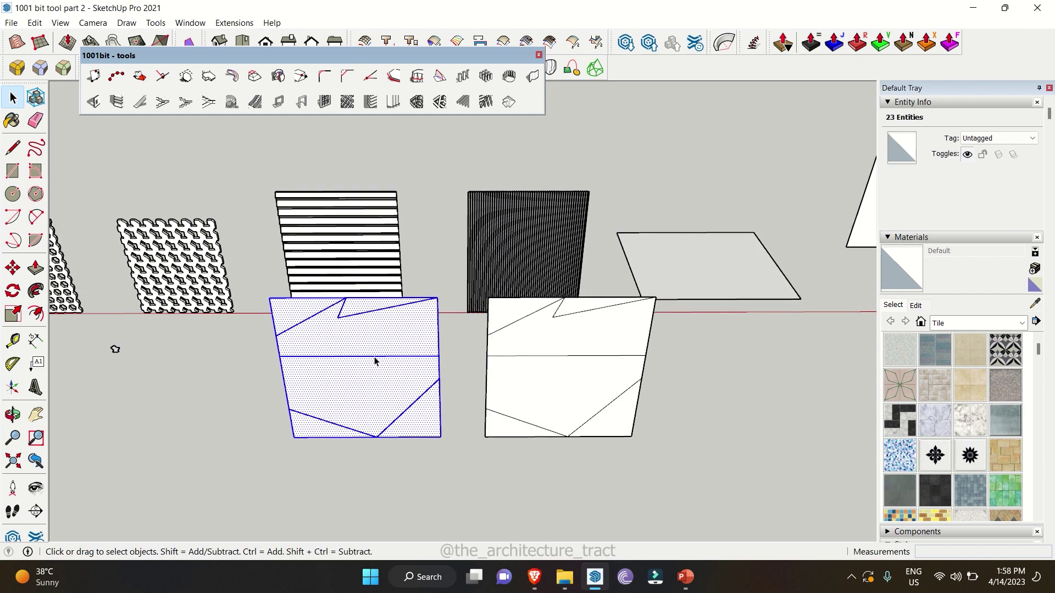
{"action": "scroll", "coordinate": [374, 360], "scroll_direction": "up", "scroll_amount": 1}
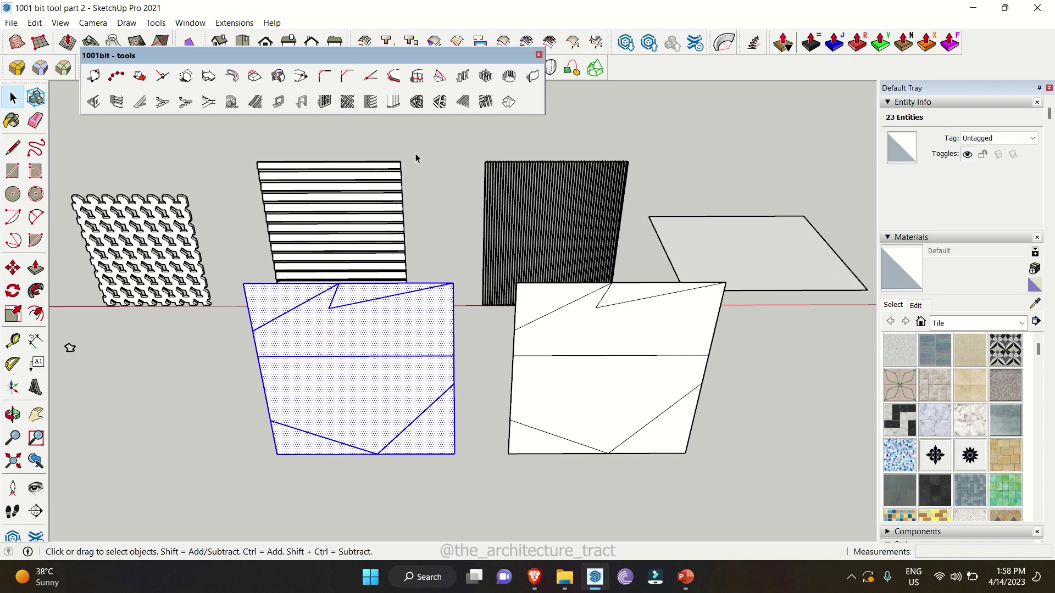
{"action": "left_click", "coordinate": [424, 108]}
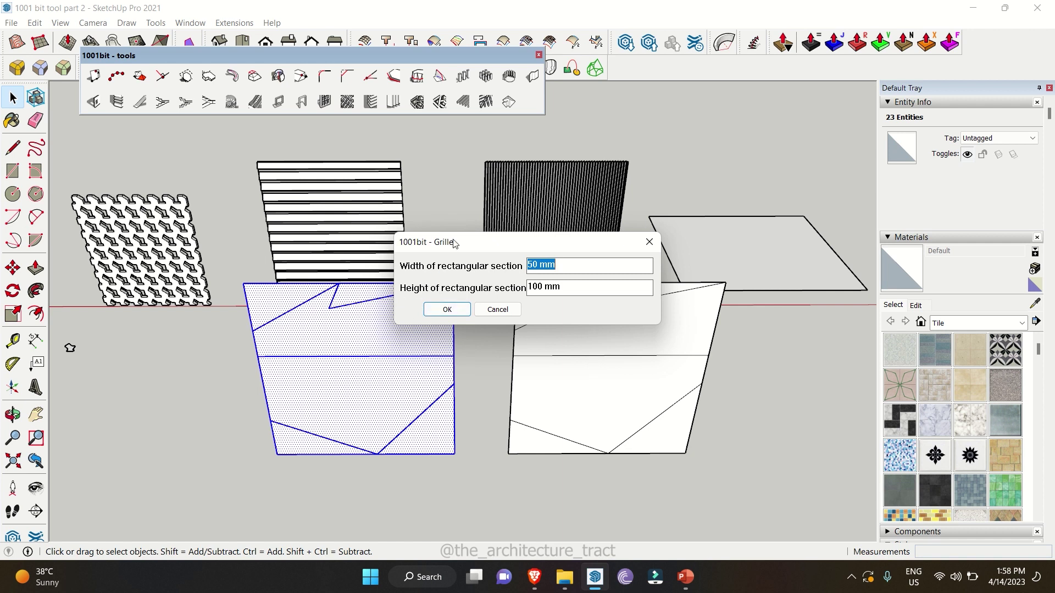
{"action": "left_click_drag", "start_coordinate": [452, 241], "coordinate": [497, 281]}
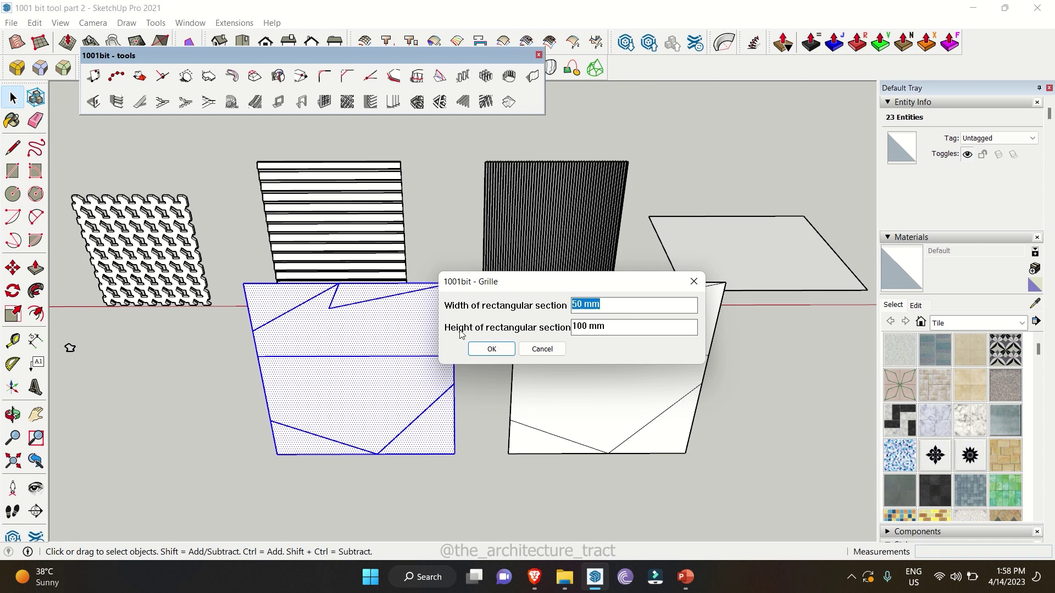
{"action": "key", "text": "Tab"}
{"action": "key", "text": "shift+Home"}
{"action": "type", "text": "50"}
{"action": "left_click", "coordinate": [491, 349]}
Delete the original flat panel so that only the rectangular-section grille remains.
{"action": "scroll", "coordinate": [292, 330], "scroll_direction": "up", "scroll_amount": 5}
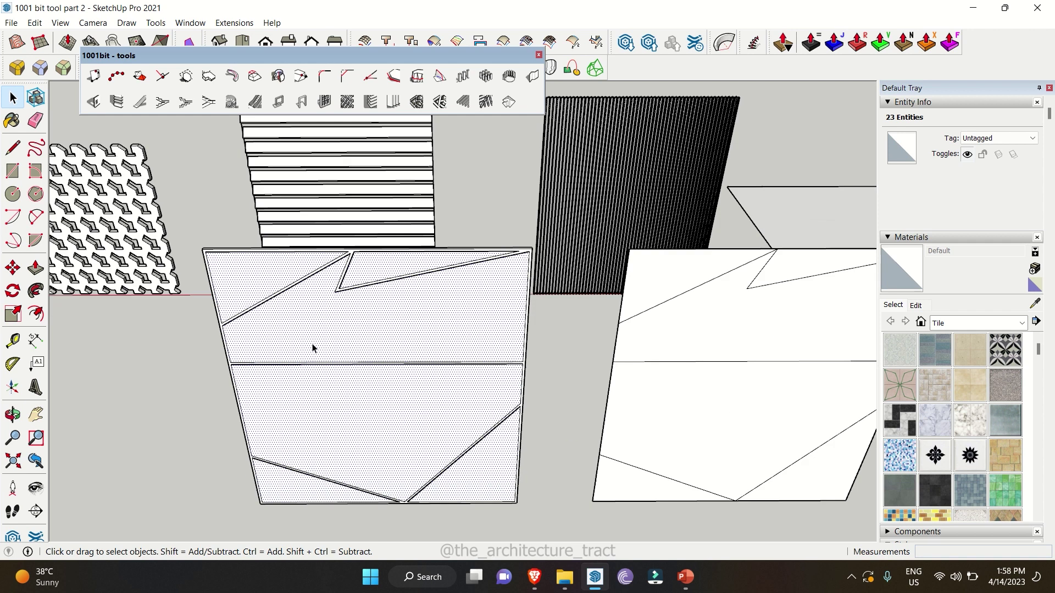
{"action": "key", "text": "Delete"}
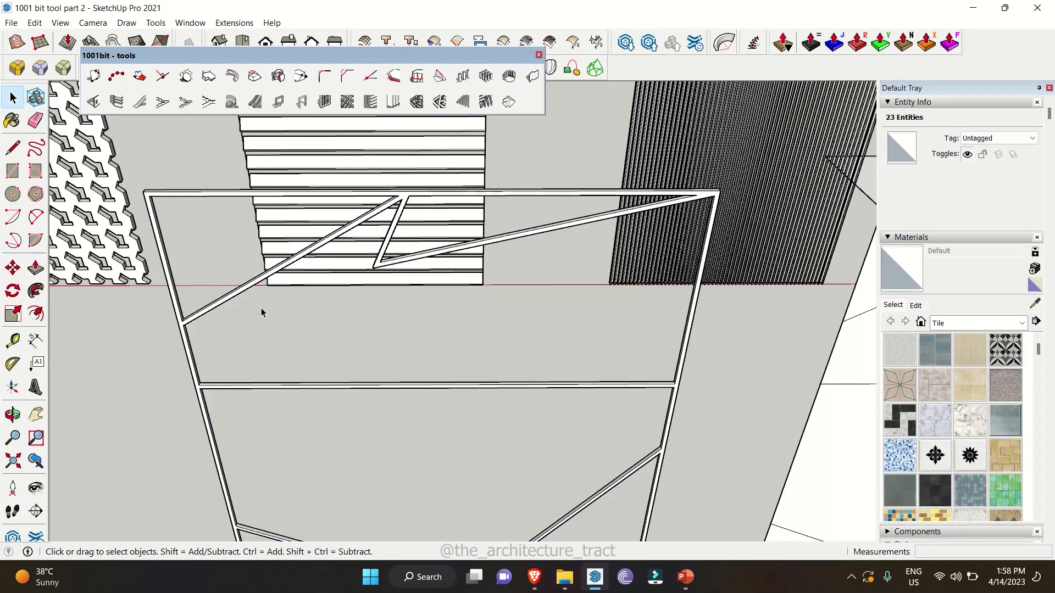
{"action": "middle_click_drag", "start_coordinate": [352, 234], "coordinate": [345, 278]}
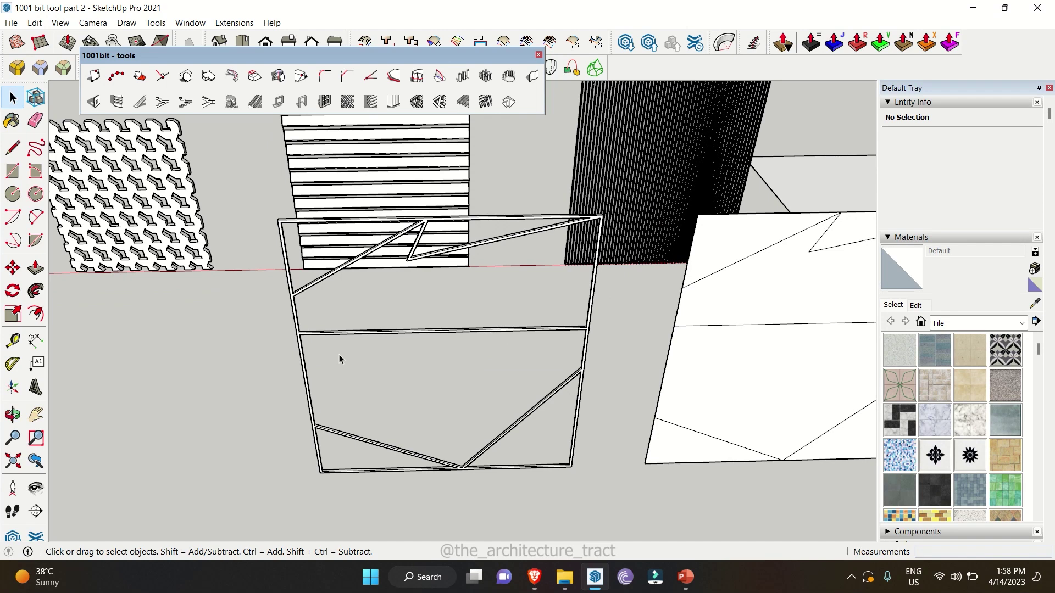
Create a circular-tube grille with a tube diameter of 200 from the second divided panel, in front of the vertical louvres.
{"action": "scroll", "coordinate": [319, 366], "scroll_direction": "down", "scroll_amount": 4}
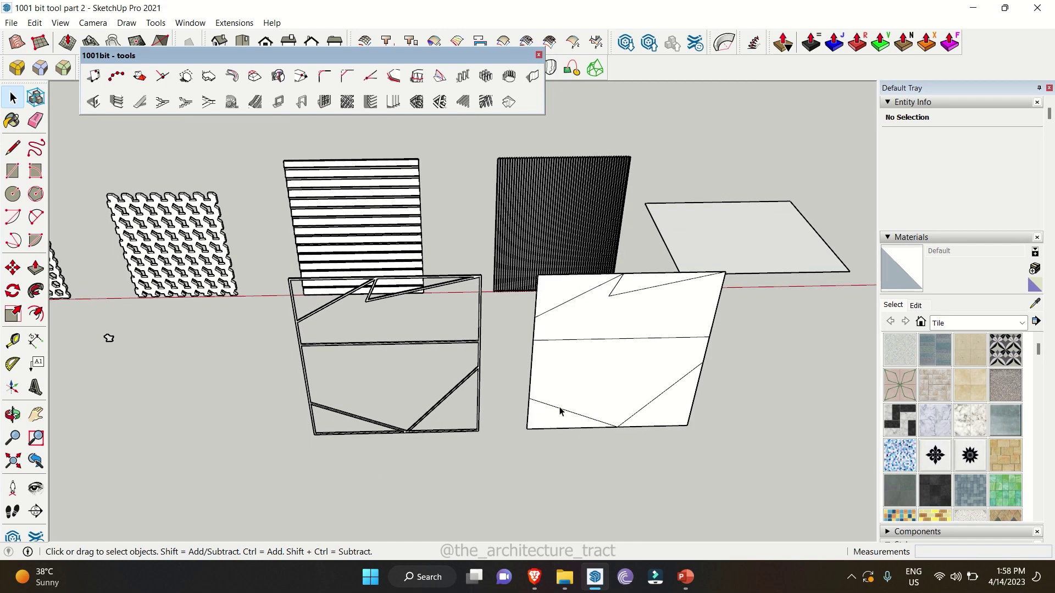
{"action": "left_click", "coordinate": [639, 394]}
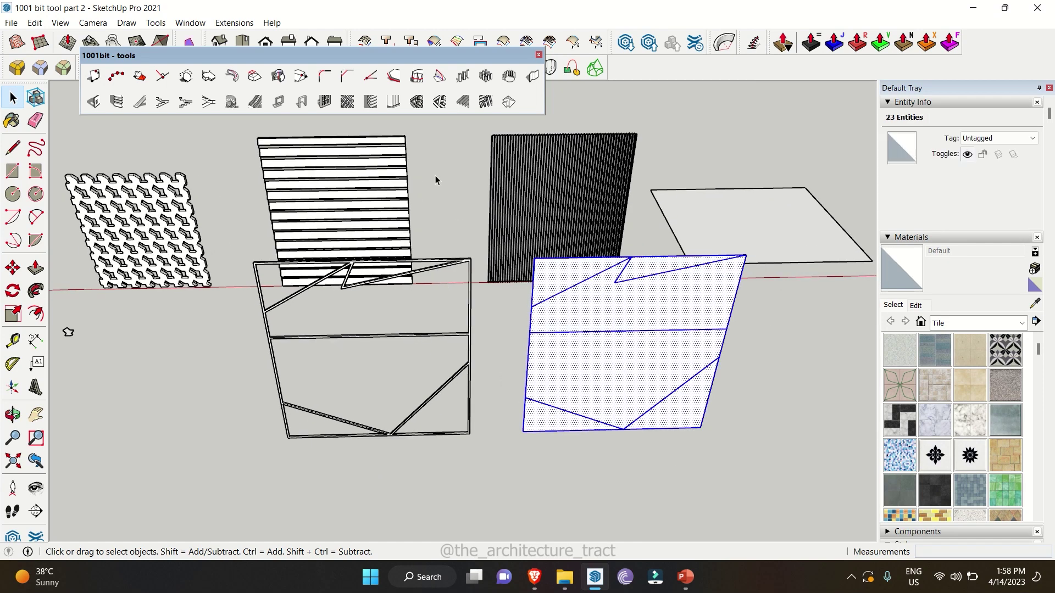
{"action": "left_click", "coordinate": [439, 105]}
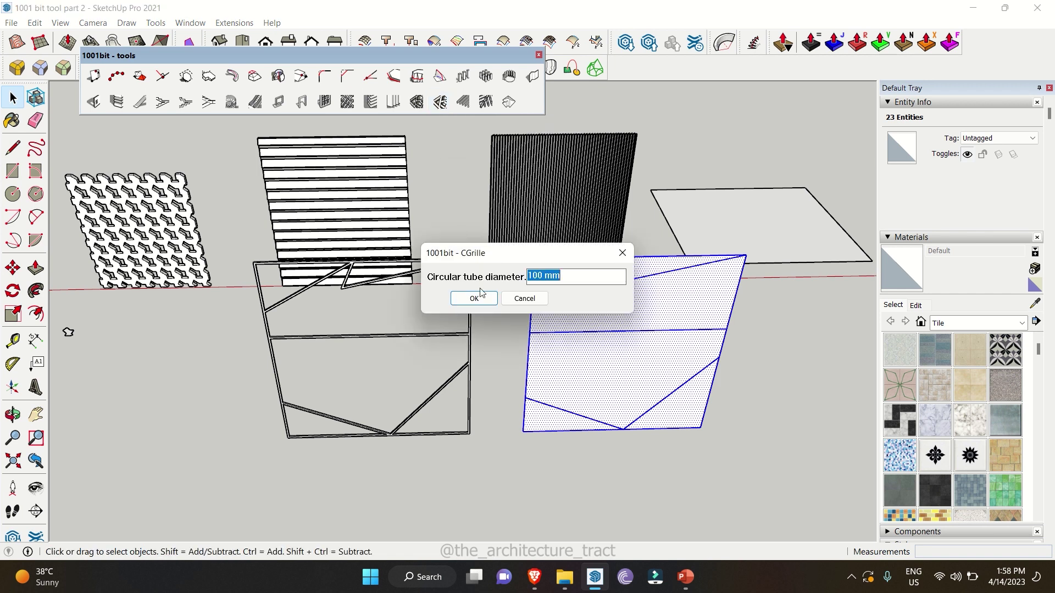
{"action": "type", "text": "200"}
{"action": "left_click", "coordinate": [476, 300]}
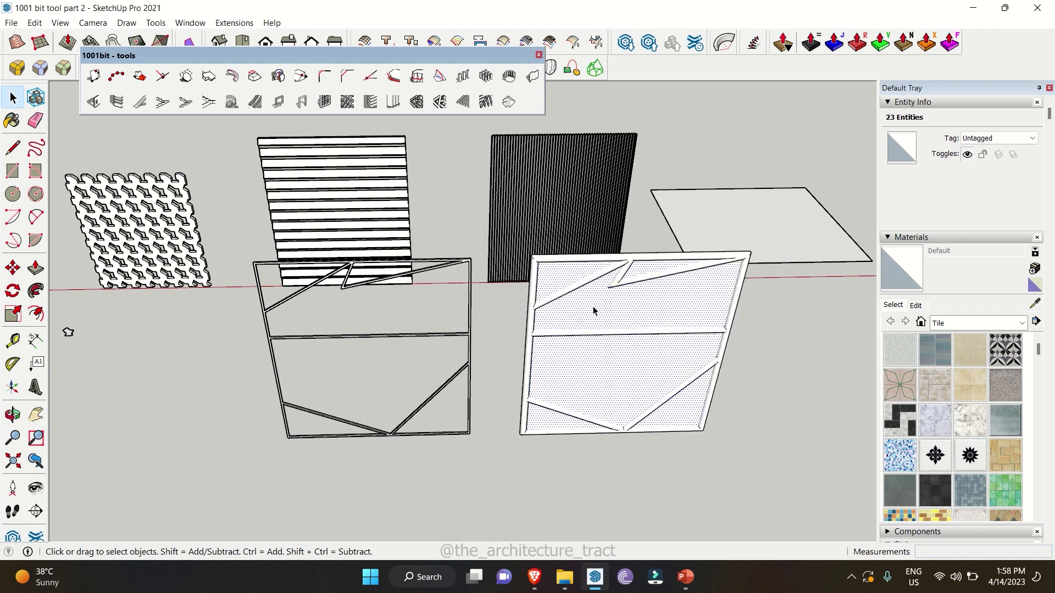
Delete the flat panel inside the circular-tube grille.
{"action": "scroll", "coordinate": [668, 291], "scroll_direction": "up", "scroll_amount": 3}
{"action": "left_click", "coordinate": [647, 305]}
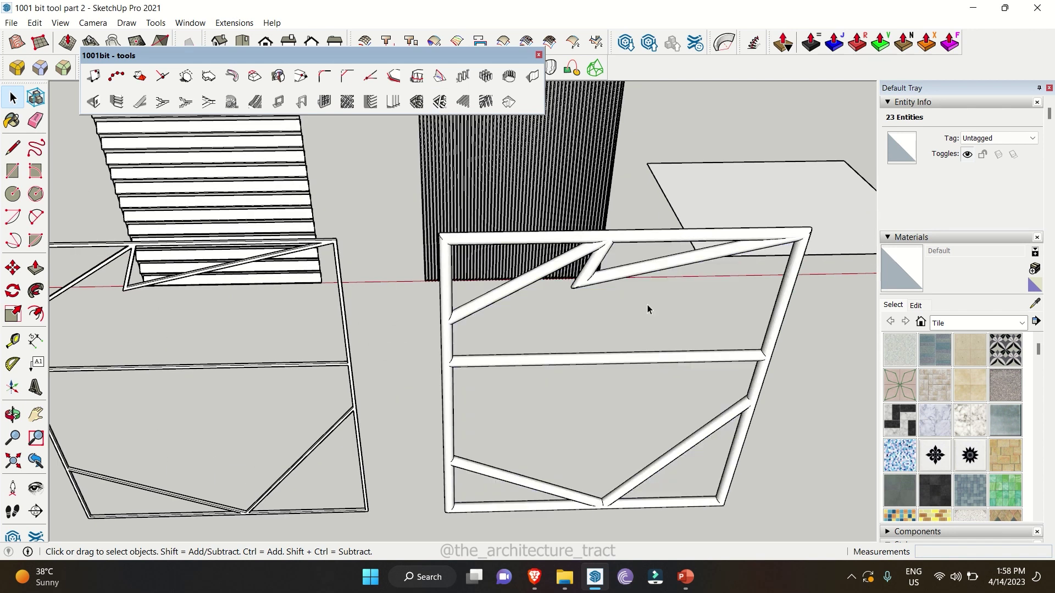
{"action": "middle_click_drag", "start_coordinate": [422, 307], "coordinate": [440, 346]}
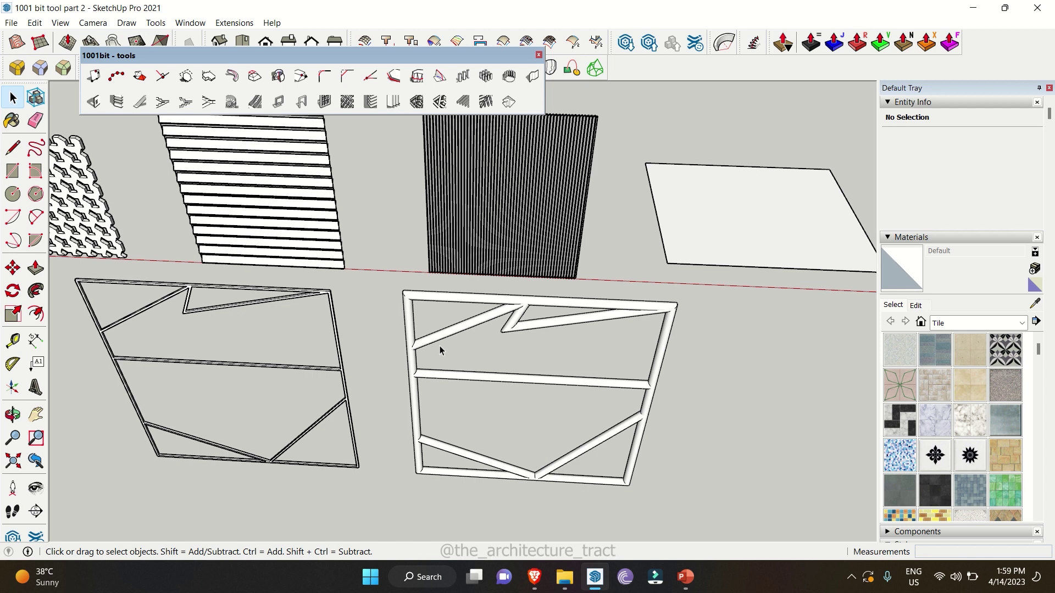
Create rafters 50 mm wide, 150 mm deep and spaced 600 mm on the flat face beside the vertical louvres, running diagonally between opposite corners.
{"action": "scroll", "coordinate": [439, 345], "scroll_direction": "down", "scroll_amount": 10}
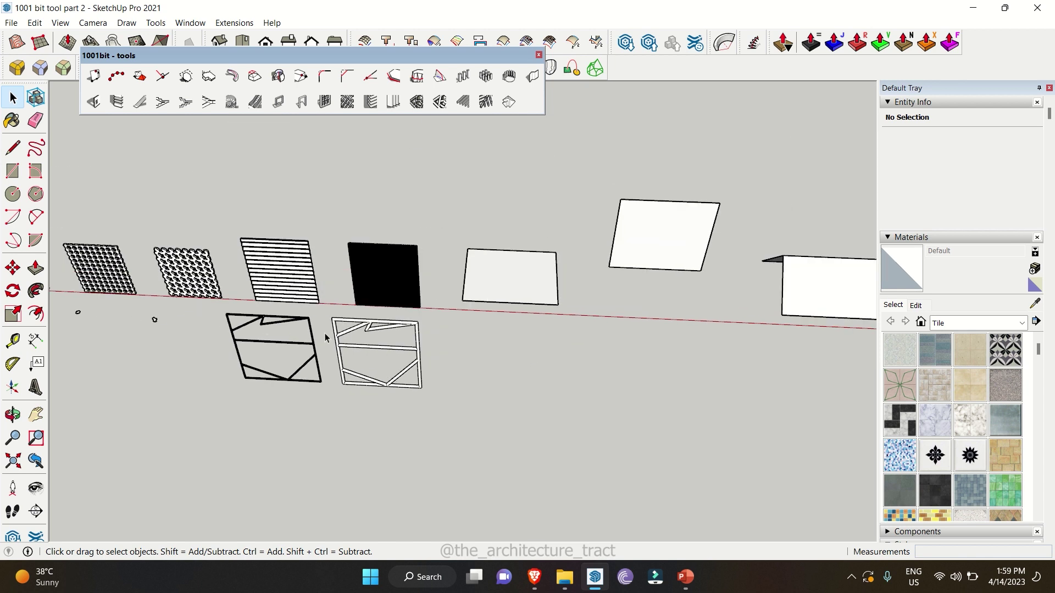
{"action": "middle_click_drag", "start_coordinate": [325, 333], "coordinate": [362, 330]}
{"action": "scroll", "coordinate": [569, 302], "scroll_direction": "up", "scroll_amount": 6}
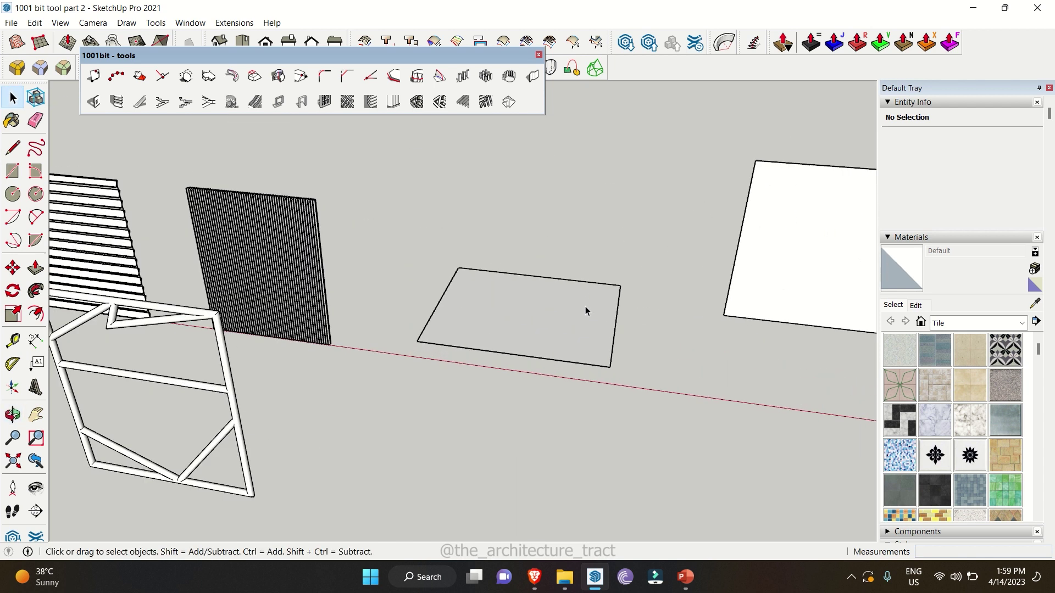
{"action": "middle_click_drag", "start_coordinate": [568, 304], "coordinate": [708, 320]}
{"action": "scroll", "coordinate": [656, 307], "scroll_direction": "up", "scroll_amount": 3}
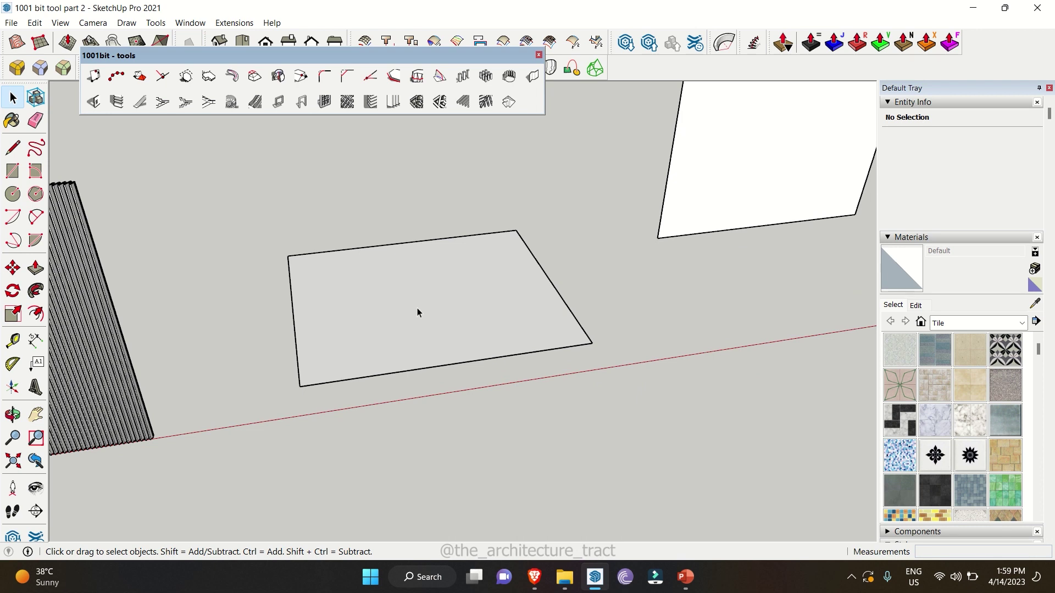
{"action": "scroll", "coordinate": [319, 356], "scroll_direction": "down", "scroll_amount": 3}
{"action": "middle_click_drag", "start_coordinate": [319, 356], "coordinate": [358, 346]}
{"action": "scroll", "coordinate": [357, 344], "scroll_direction": "up", "scroll_amount": 4}
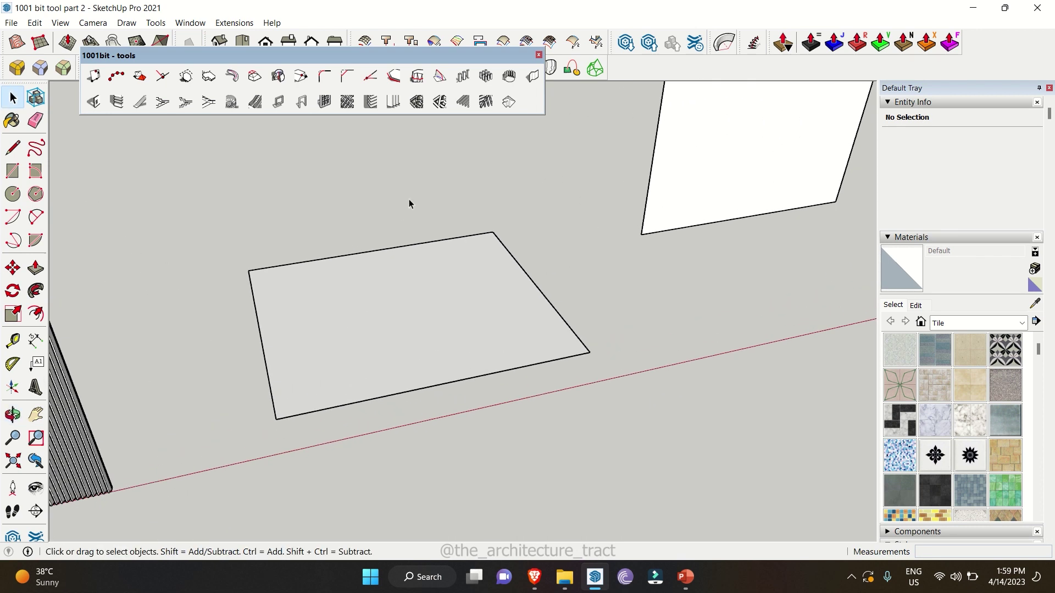
{"action": "left_click", "coordinate": [403, 276]}
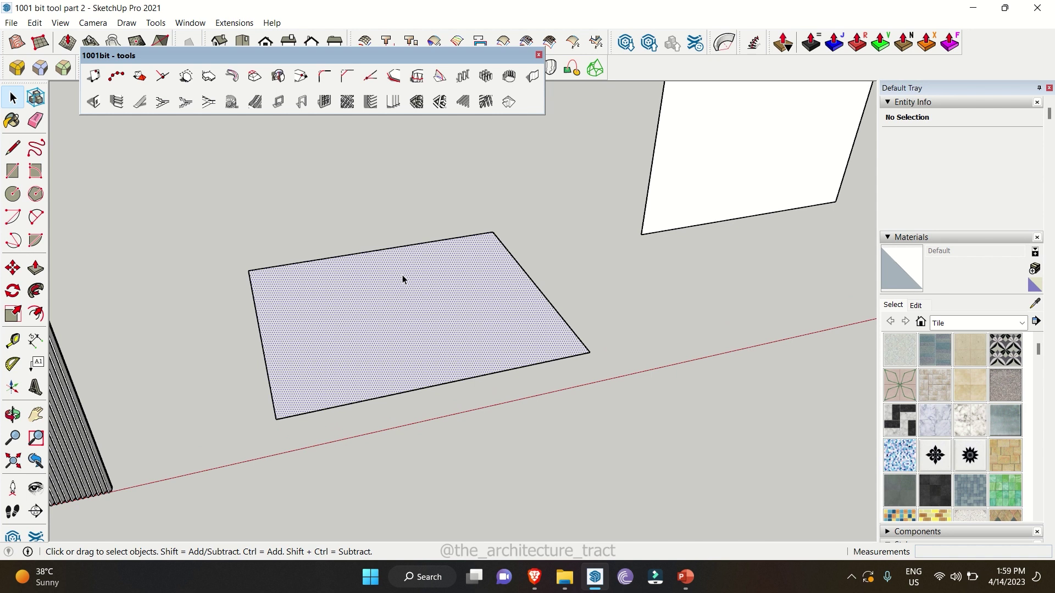
{"action": "left_click", "coordinate": [464, 102]}
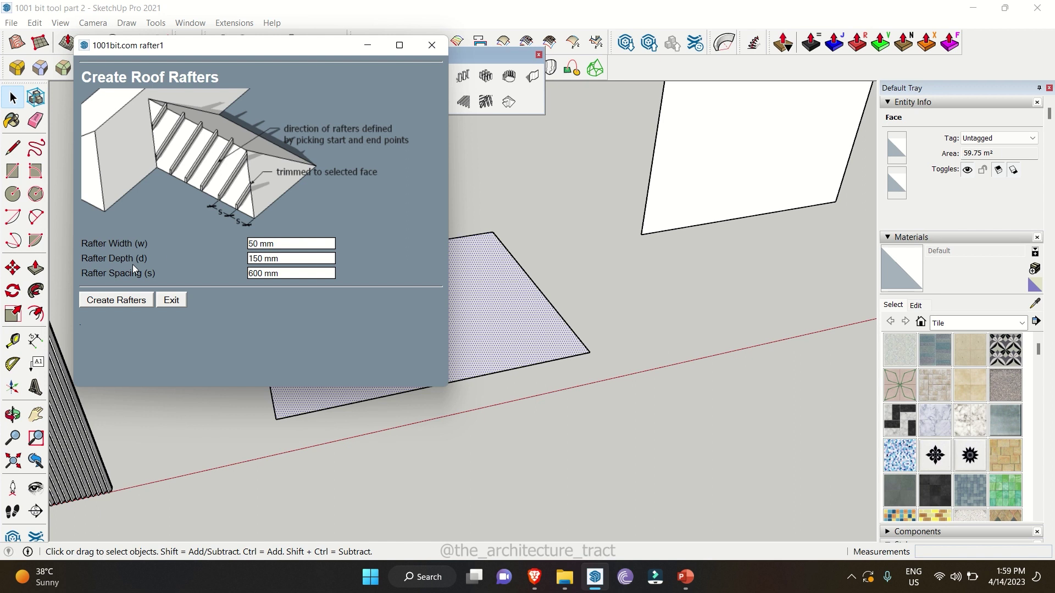
{"action": "left_click", "coordinate": [129, 302]}
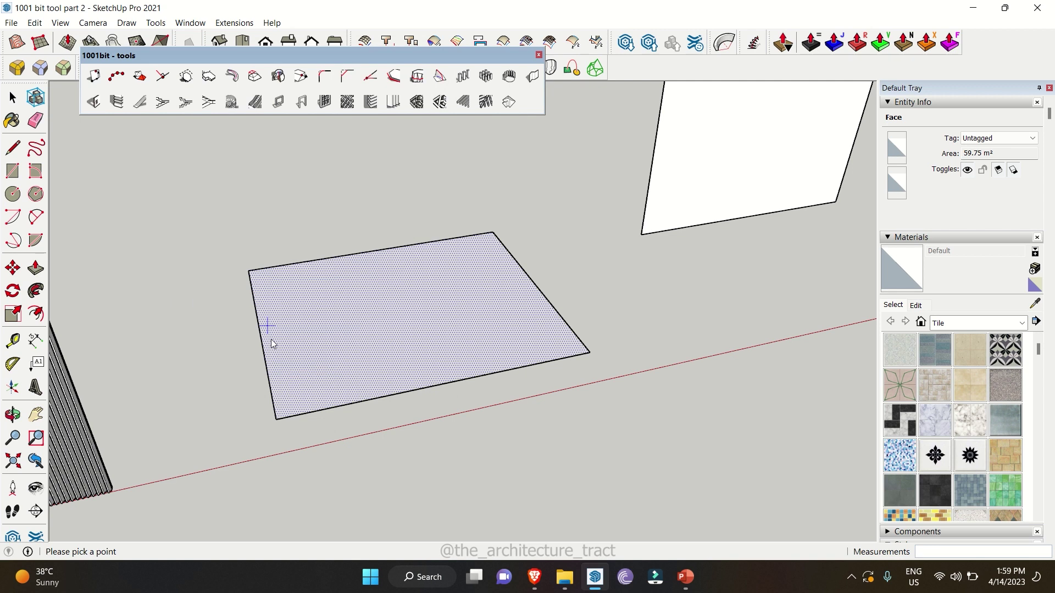
{"action": "left_click", "coordinate": [261, 280]}
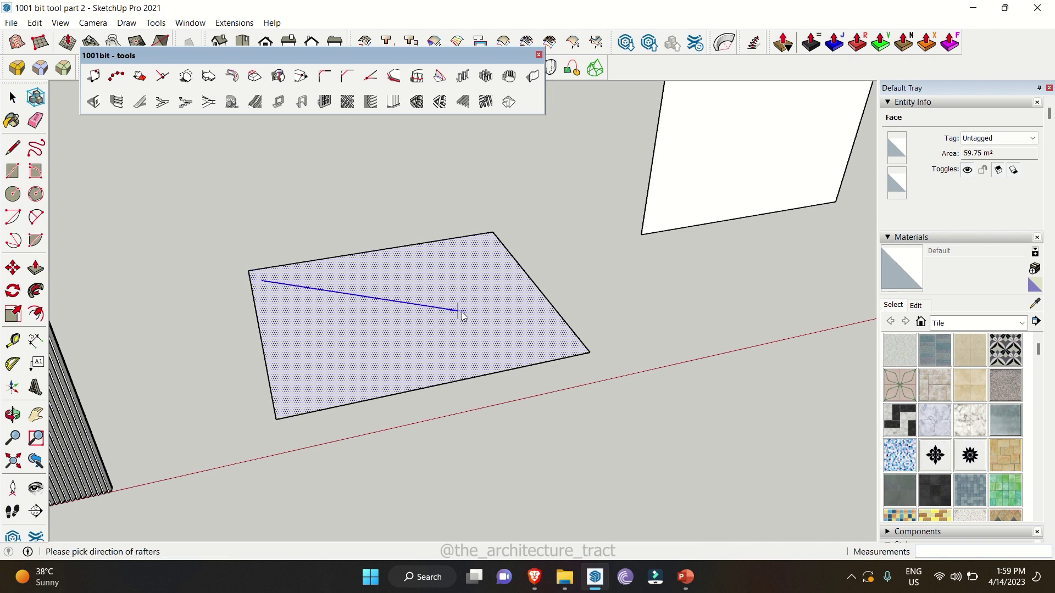
{"action": "left_click", "coordinate": [552, 341]}
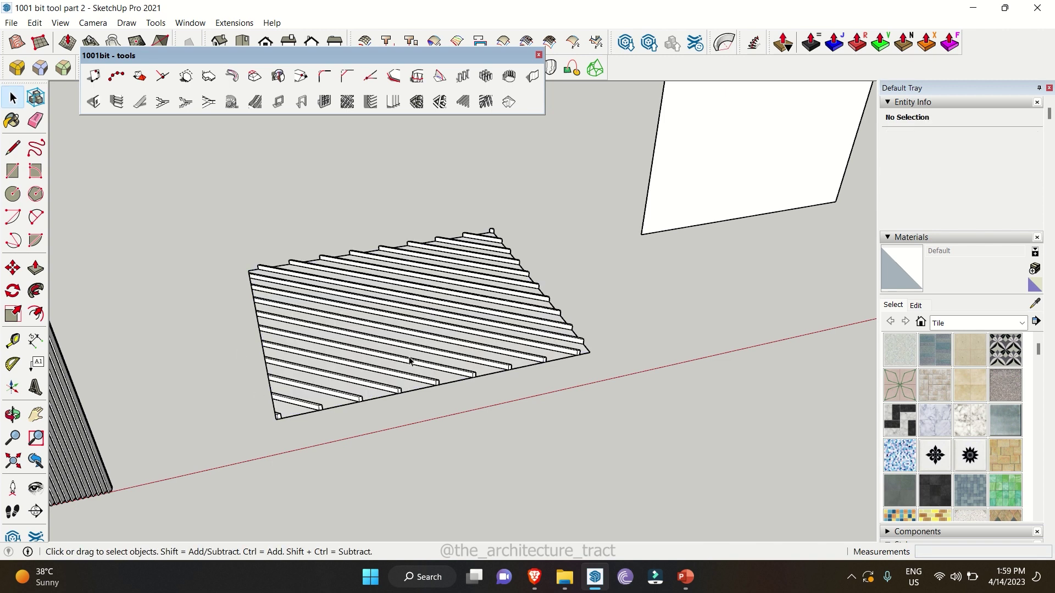
Create rafters 50 mm wide, 150 mm deep and spaced 600 mm on the upright blank face beyond the flat one.
{"action": "scroll", "coordinate": [284, 377], "scroll_direction": "down", "scroll_amount": 4}
{"action": "middle_click_drag", "start_coordinate": [249, 384], "coordinate": [307, 344]}
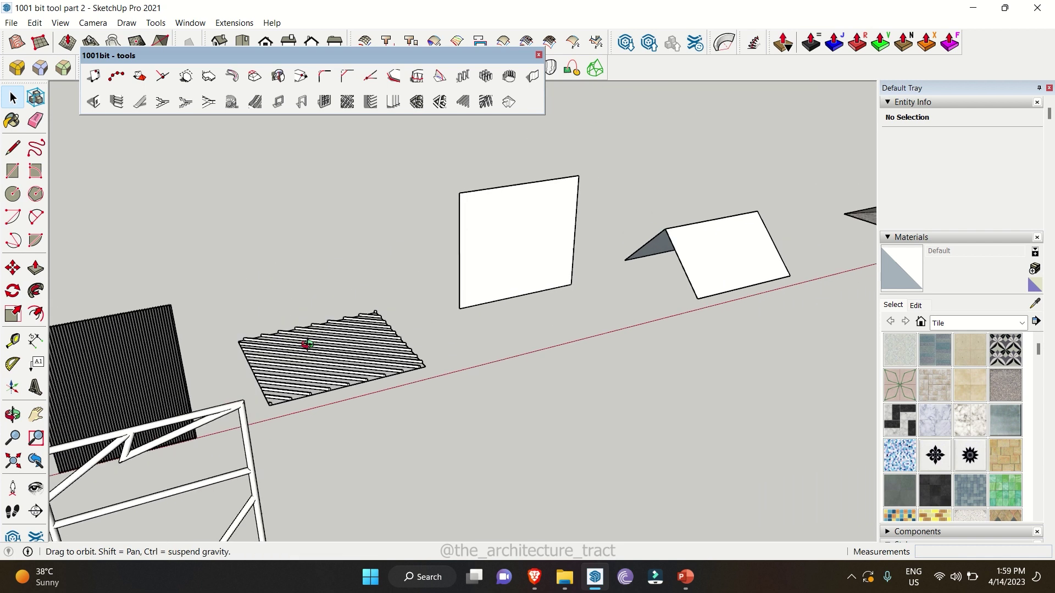
{"action": "scroll", "coordinate": [594, 254], "scroll_direction": "up", "scroll_amount": 3}
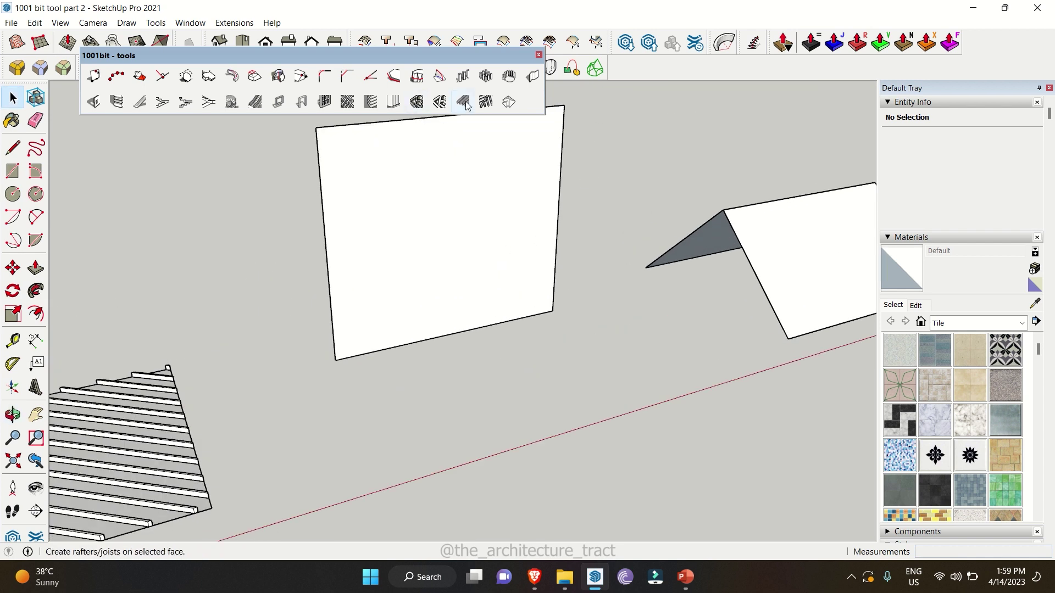
{"action": "left_click", "coordinate": [364, 282]}
{"action": "left_click", "coordinate": [465, 104]}
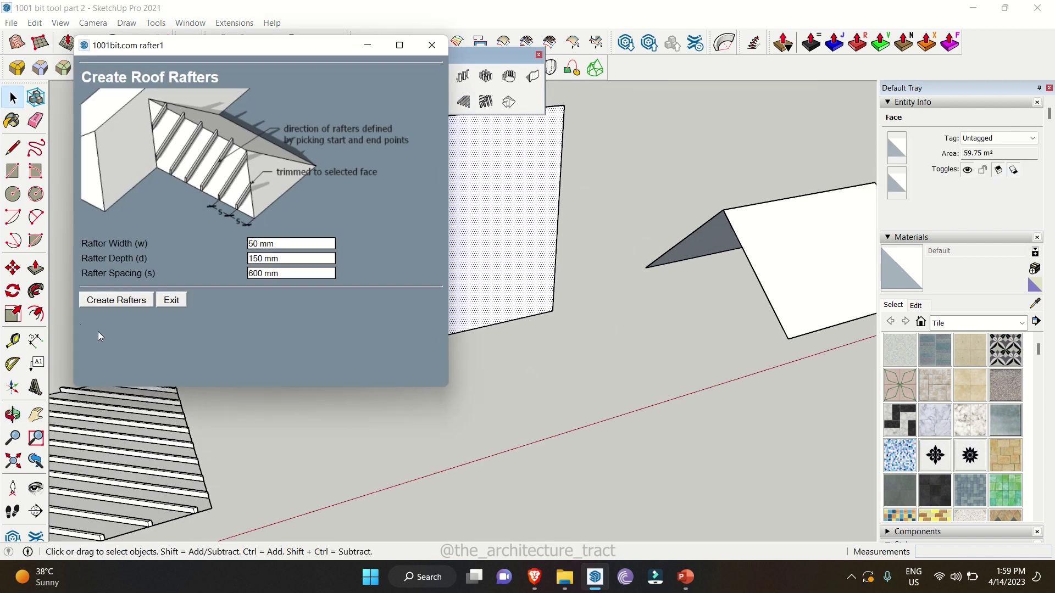
{"action": "left_click", "coordinate": [98, 300]}
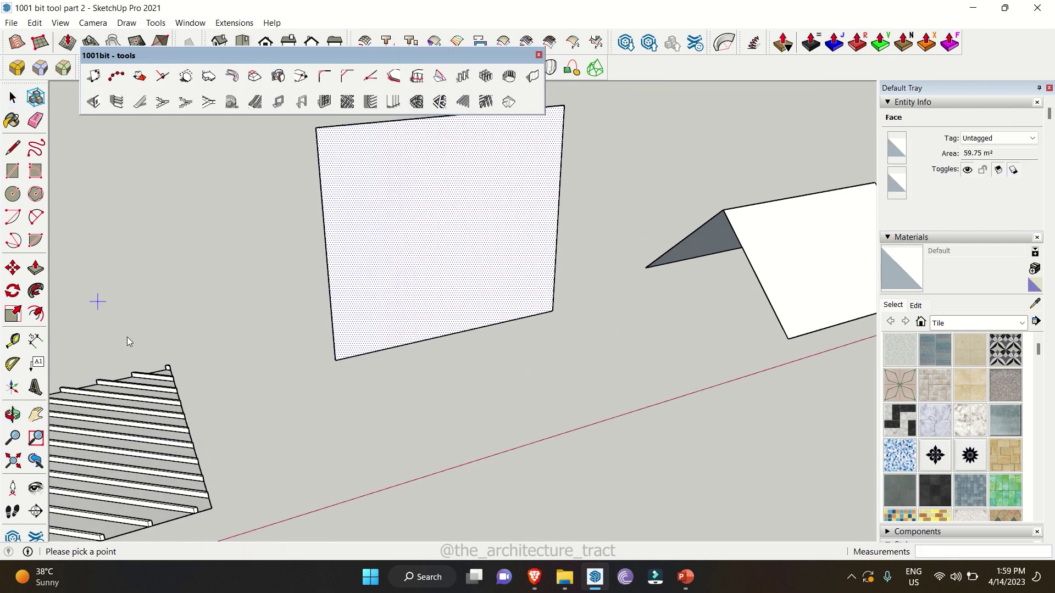
{"action": "left_click", "coordinate": [360, 178]}
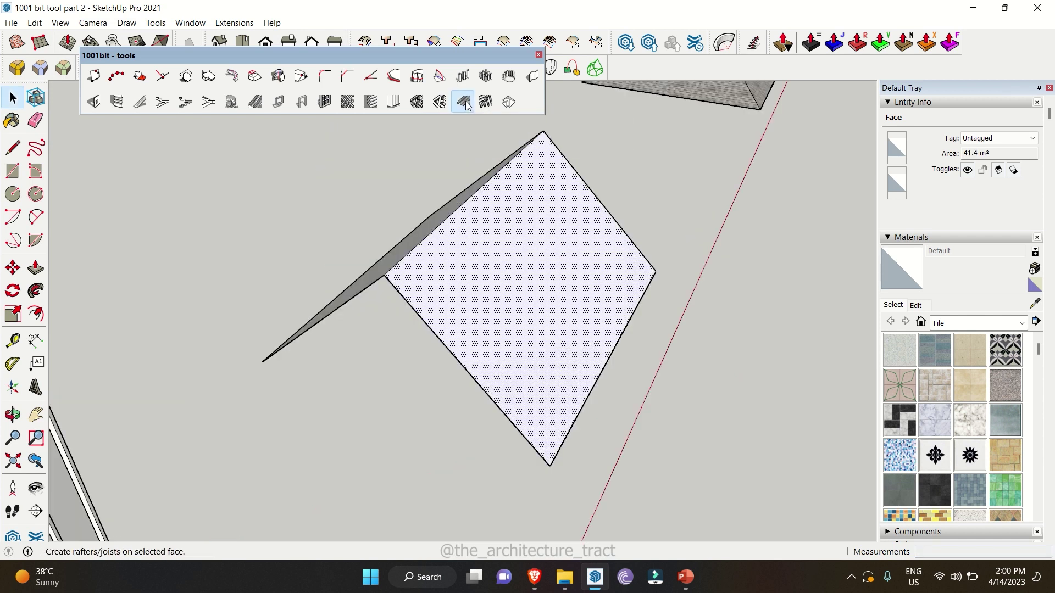
Create rafters with the default settings on the selected roof slope, running from the ridge corner down to the eave corner.
{"action": "left_click", "coordinate": [465, 103]}
{"action": "left_click", "coordinate": [140, 299]}
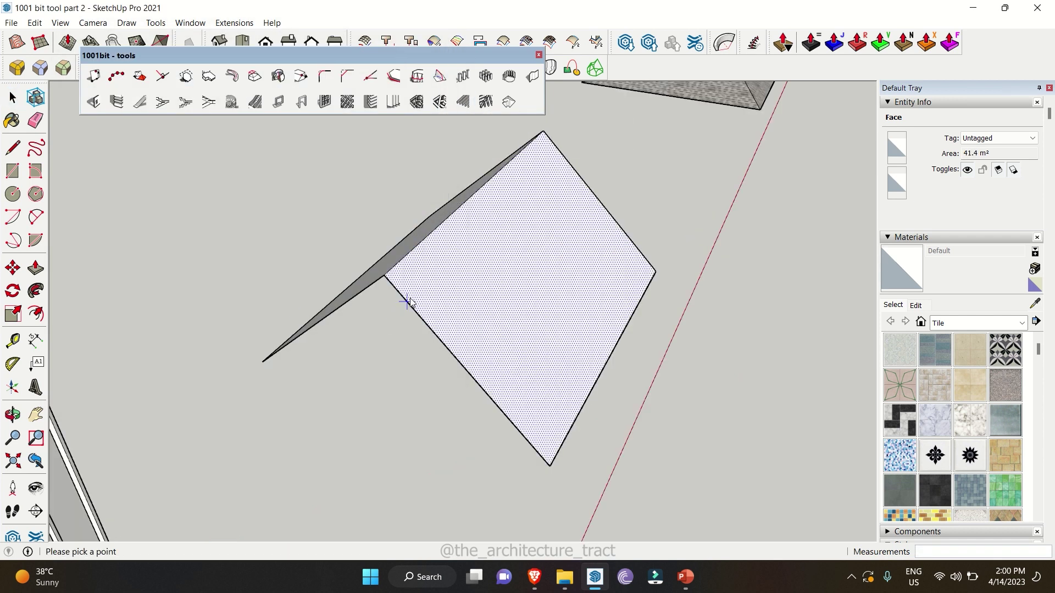
{"action": "left_click", "coordinate": [383, 275]}
{"action": "left_click", "coordinate": [549, 465]}
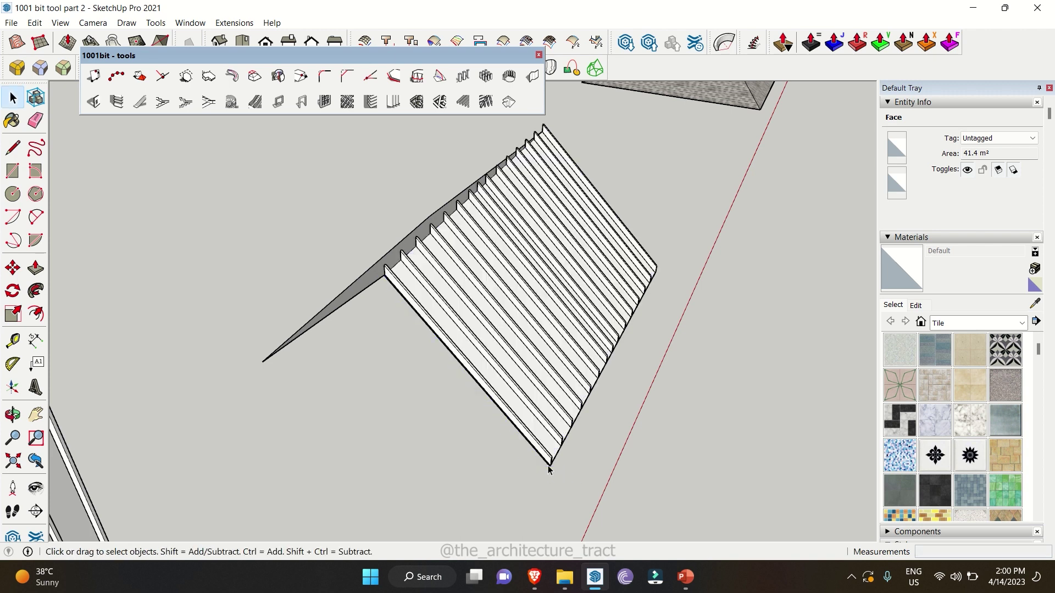
Create matching rafters with the default settings on the opposite roof slope, running from the ridge corner down to the eave corner.
{"action": "scroll", "coordinate": [398, 275], "scroll_direction": "up", "scroll_amount": 4}
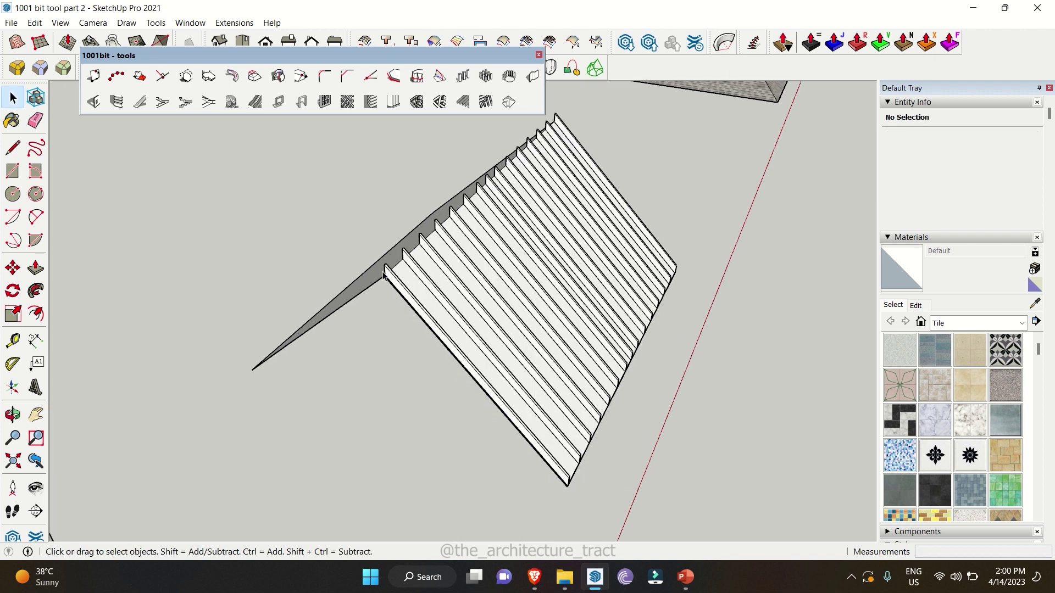
{"action": "middle_click_drag", "start_coordinate": [401, 275], "coordinate": [407, 269]}
{"action": "scroll", "coordinate": [416, 262], "scroll_direction": "up", "scroll_amount": 3}
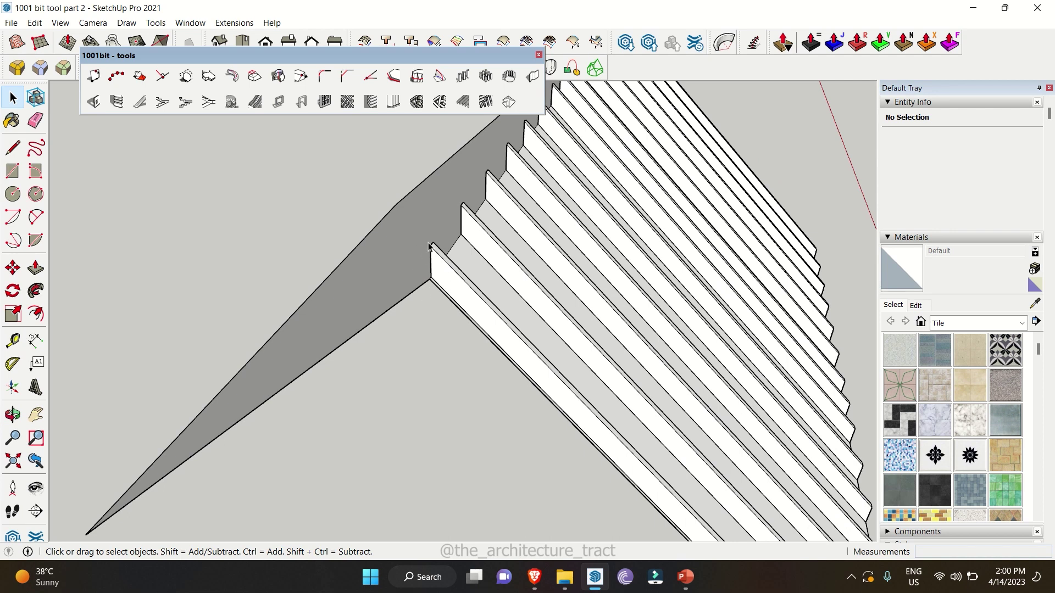
{"action": "middle_click_drag", "start_coordinate": [440, 275], "coordinate": [449, 227]}
{"action": "left_click", "coordinate": [448, 165]}
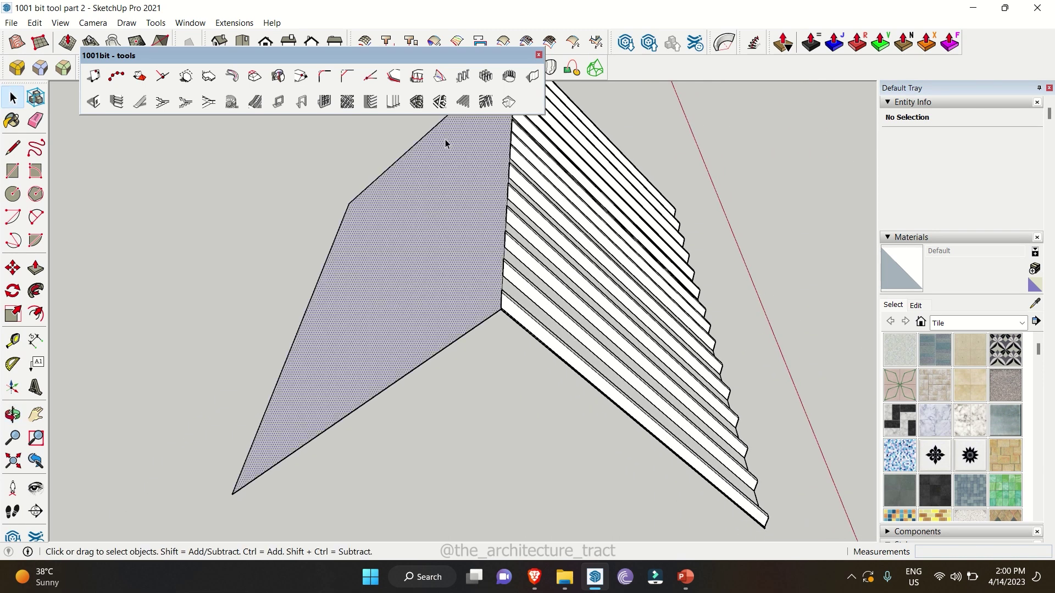
{"action": "left_click", "coordinate": [462, 102]}
{"action": "left_click", "coordinate": [137, 300]}
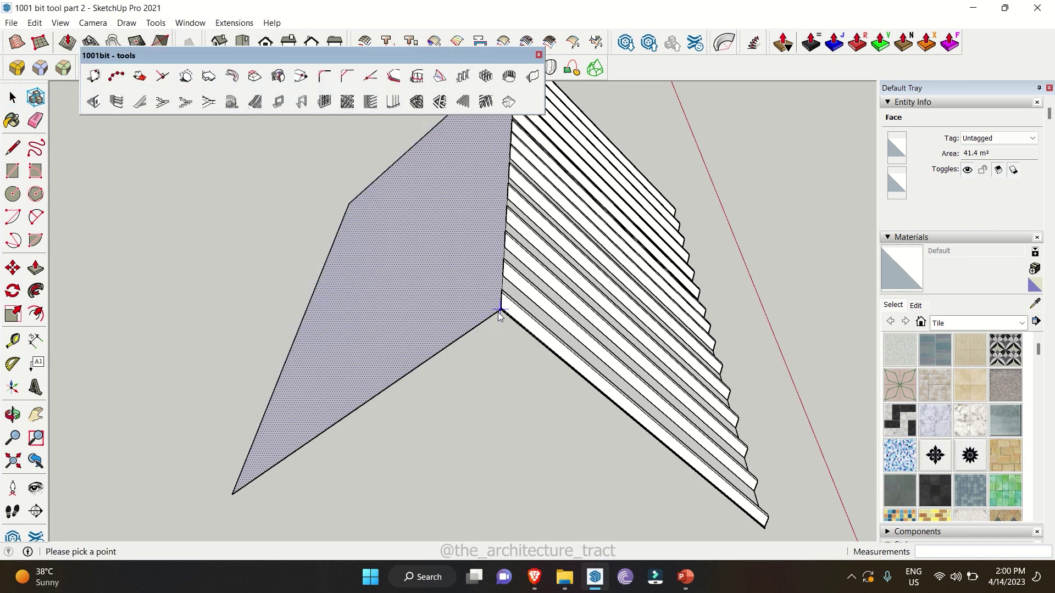
{"action": "left_click", "coordinate": [500, 311]}
{"action": "left_click", "coordinate": [233, 494]}
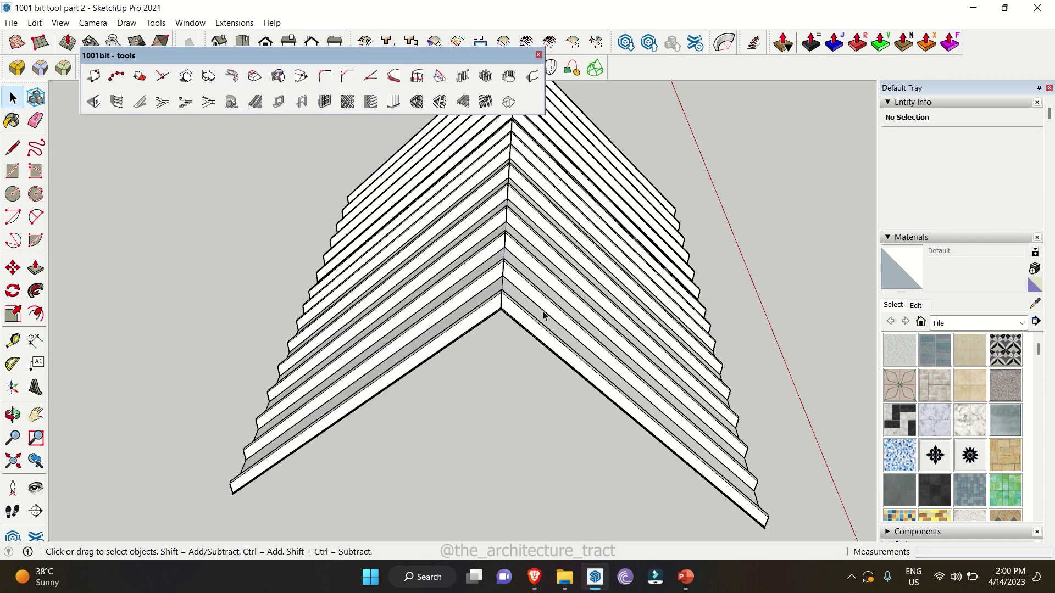
Build rafters 50 mm wide, 150 mm deep at 600 mm spacing and 50 x 50 mm battens at 300 mm spacing on the tiled hip roof.
{"action": "middle_click_drag", "start_coordinate": [462, 347], "coordinate": [370, 351]}
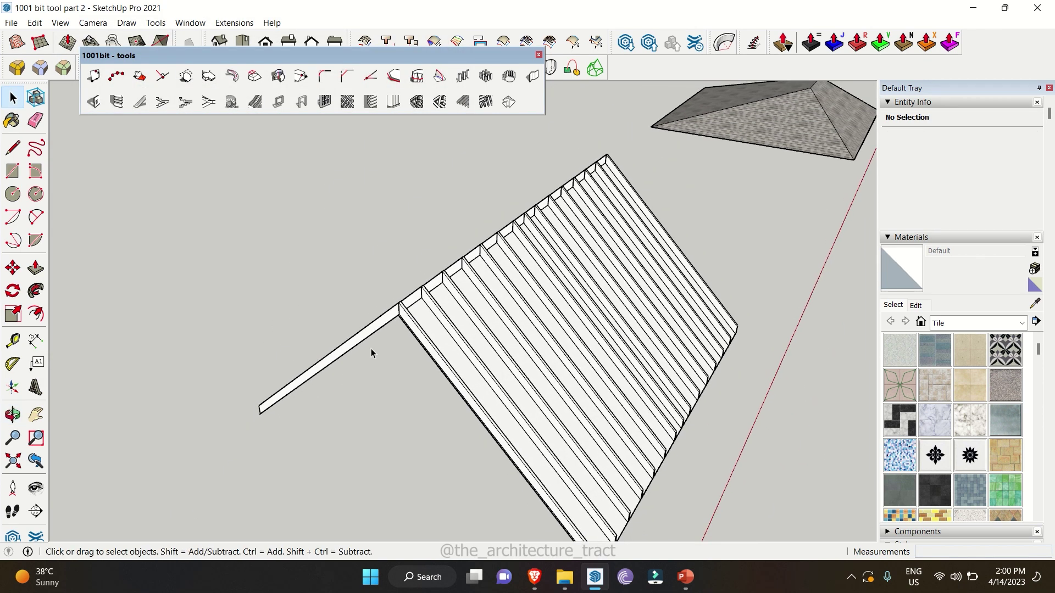
{"action": "scroll", "coordinate": [394, 301], "scroll_direction": "up", "scroll_amount": 6}
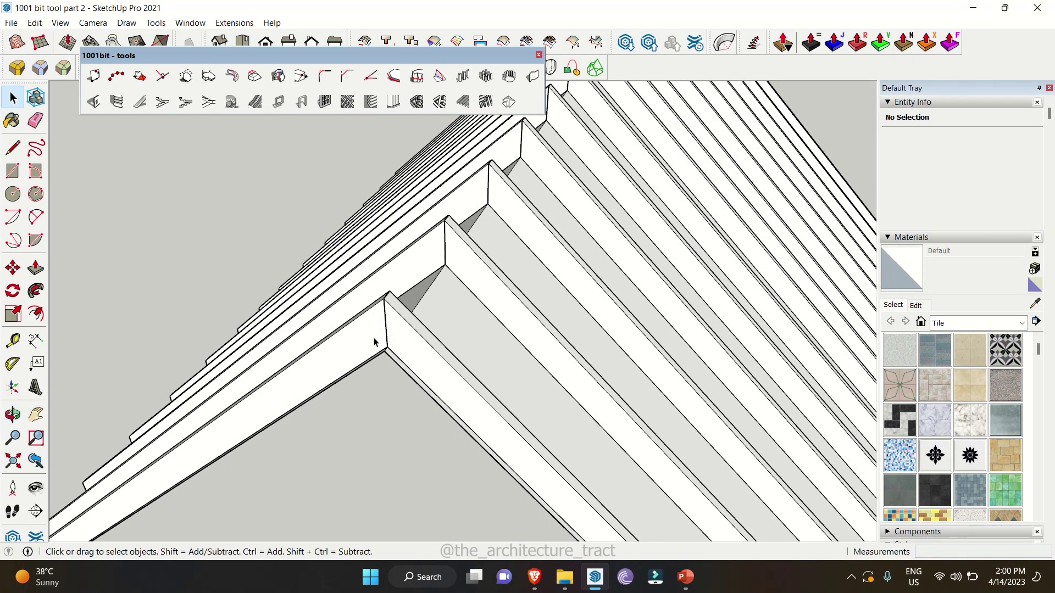
{"action": "scroll", "coordinate": [375, 346], "scroll_direction": "down", "scroll_amount": 8}
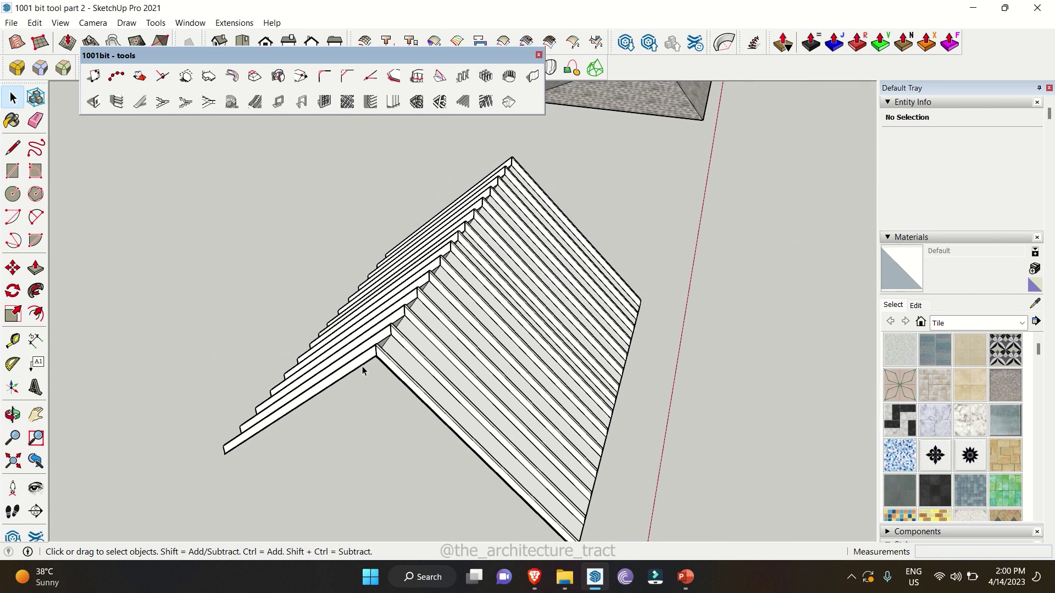
{"action": "middle_click_drag", "start_coordinate": [351, 443], "coordinate": [254, 386]}
{"action": "scroll", "coordinate": [192, 401], "scroll_direction": "down", "scroll_amount": 5}
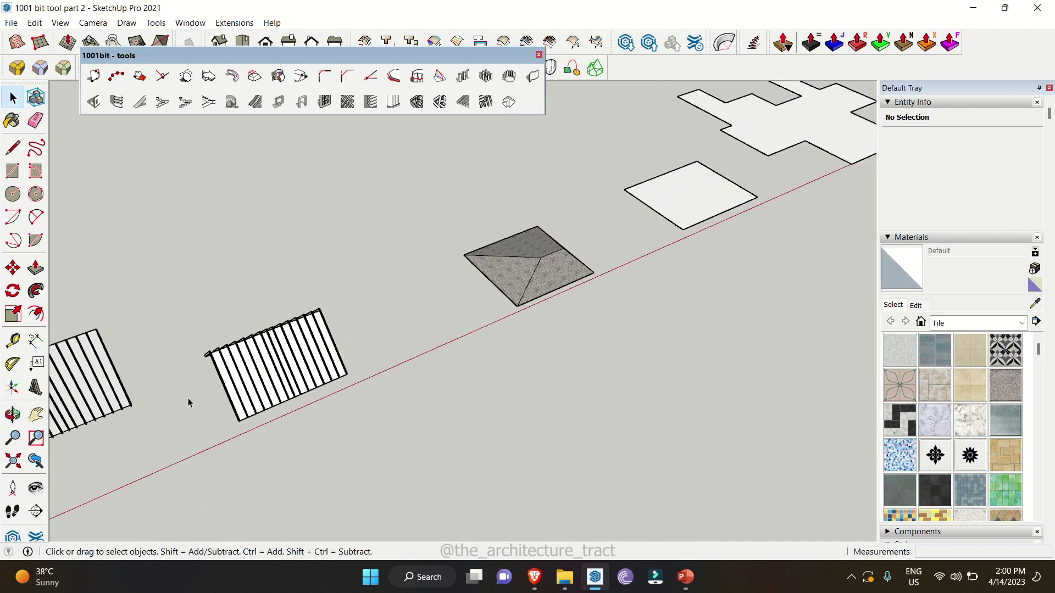
{"action": "middle_click_drag", "start_coordinate": [188, 400], "coordinate": [138, 239]}
{"action": "scroll", "coordinate": [439, 284], "scroll_direction": "up", "scroll_amount": 6}
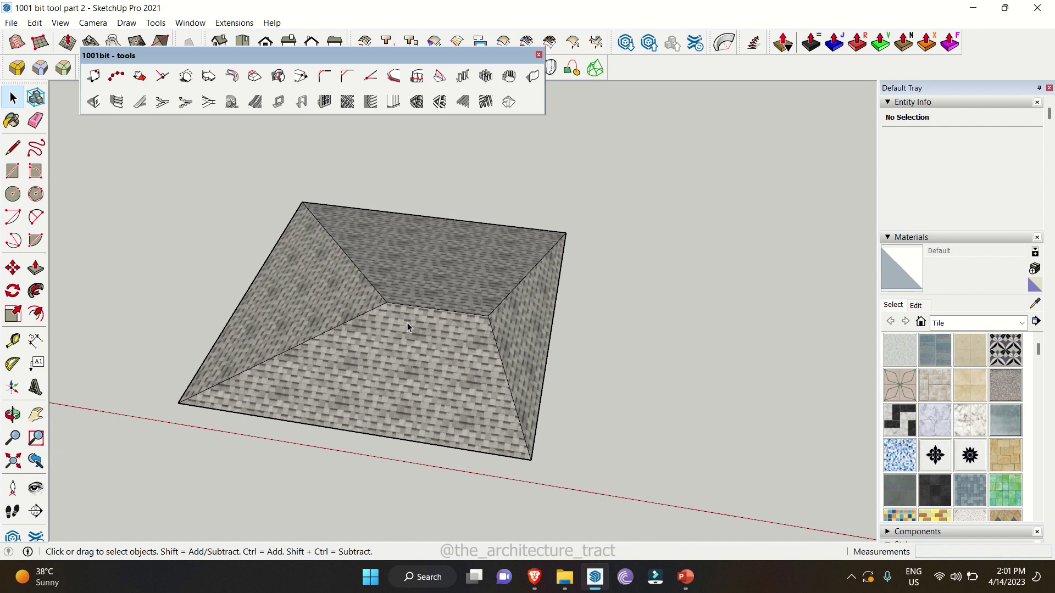
{"action": "triple_click", "coordinate": [407, 327]}
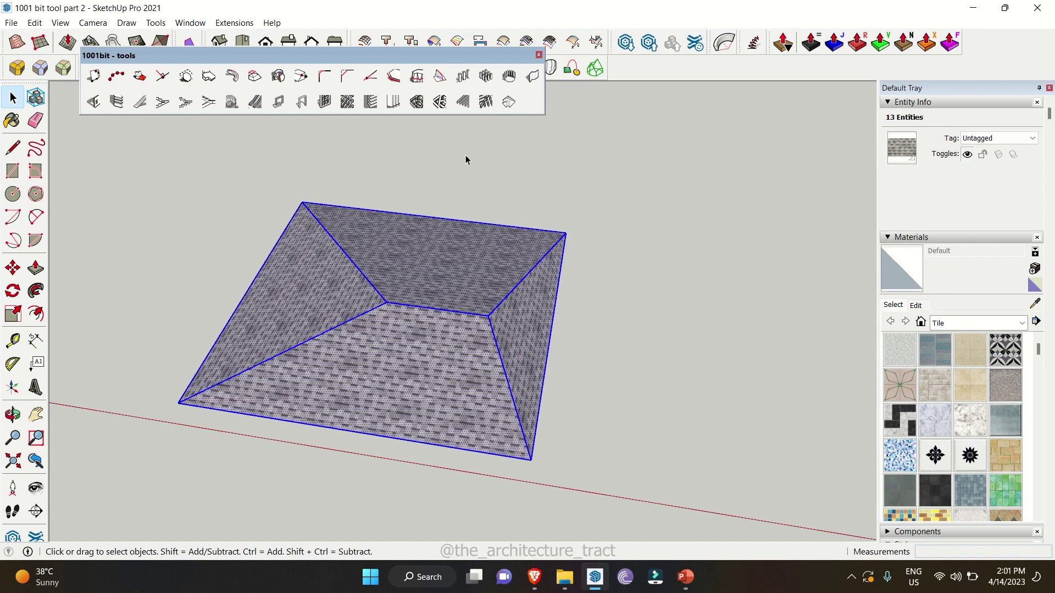
{"action": "left_click", "coordinate": [486, 101]}
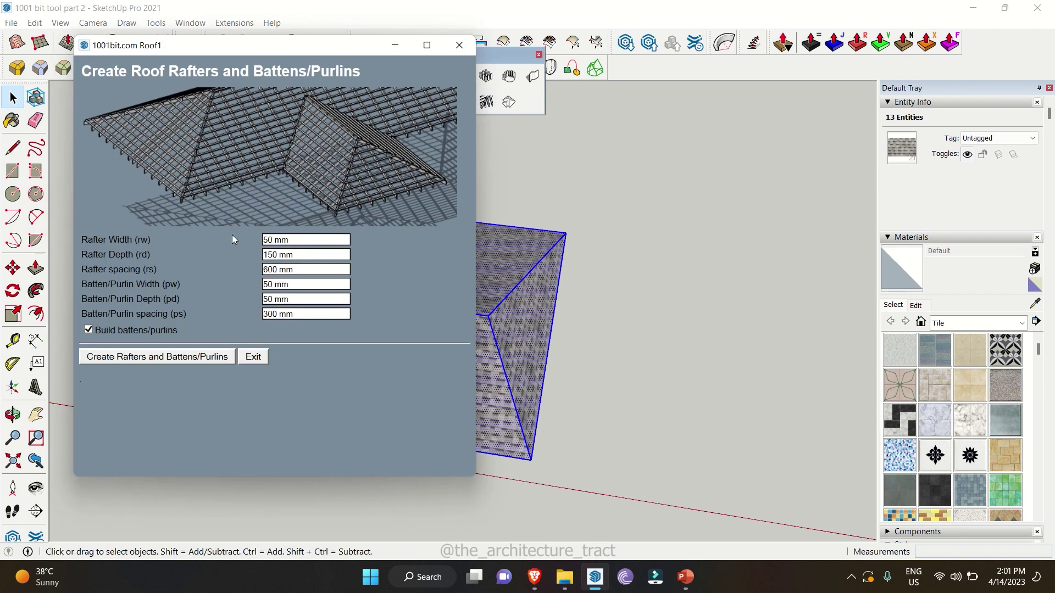
{"action": "left_click", "coordinate": [324, 314]}
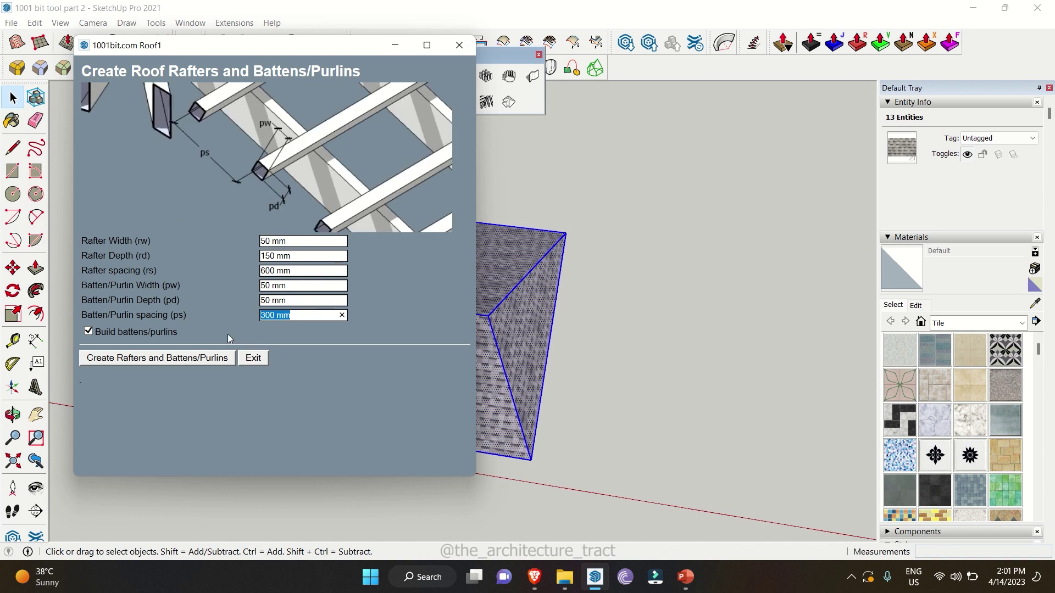
{"action": "left_click", "coordinate": [175, 360]}
Examine the rafters and battens on the hip roof along its hips, ridge and eaves from several angles.
{"action": "scroll", "coordinate": [235, 425], "scroll_direction": "up", "scroll_amount": 5}
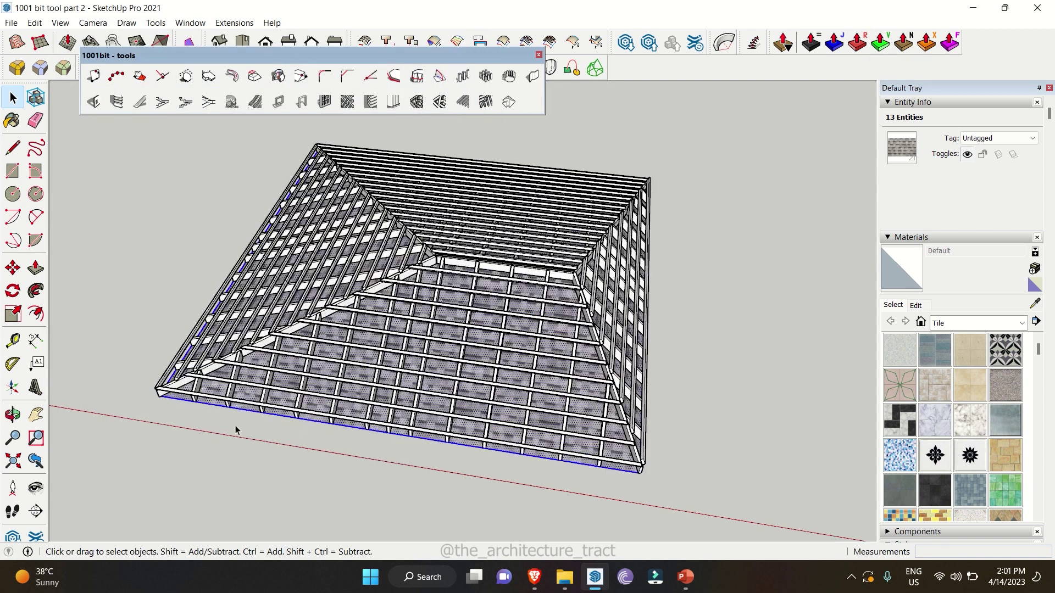
{"action": "middle_click_drag", "start_coordinate": [253, 400], "coordinate": [354, 418]}
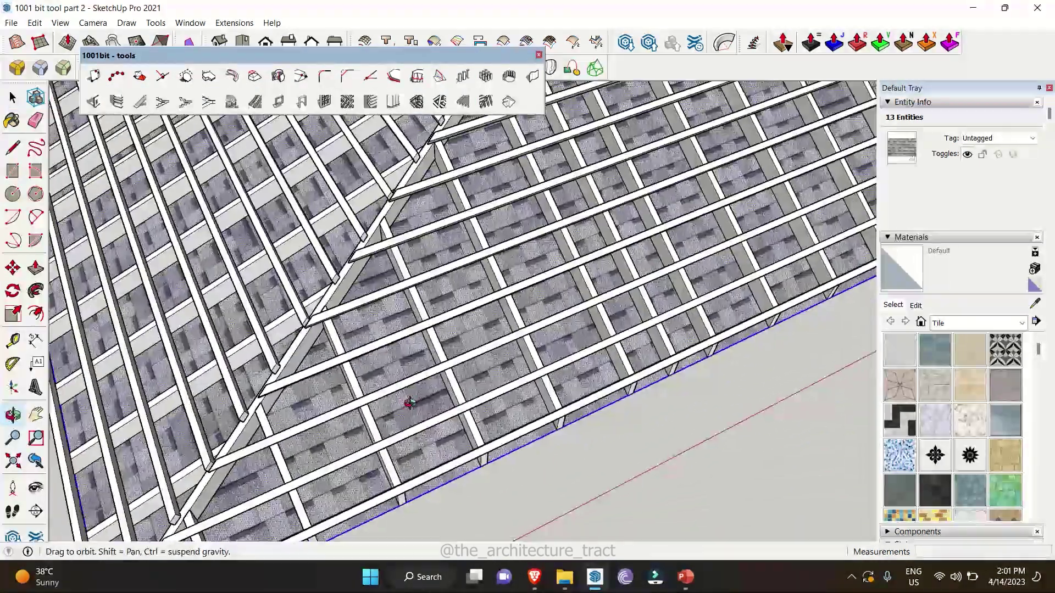
{"action": "scroll", "coordinate": [368, 428], "scroll_direction": "down", "scroll_amount": 8}
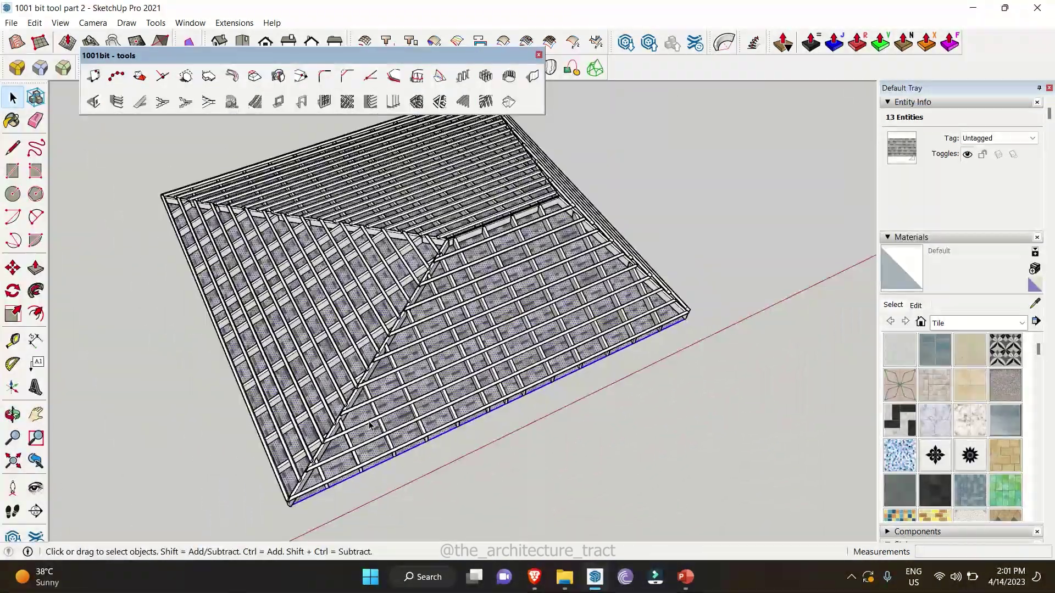
{"action": "scroll", "coordinate": [380, 220], "scroll_direction": "up", "scroll_amount": 8}
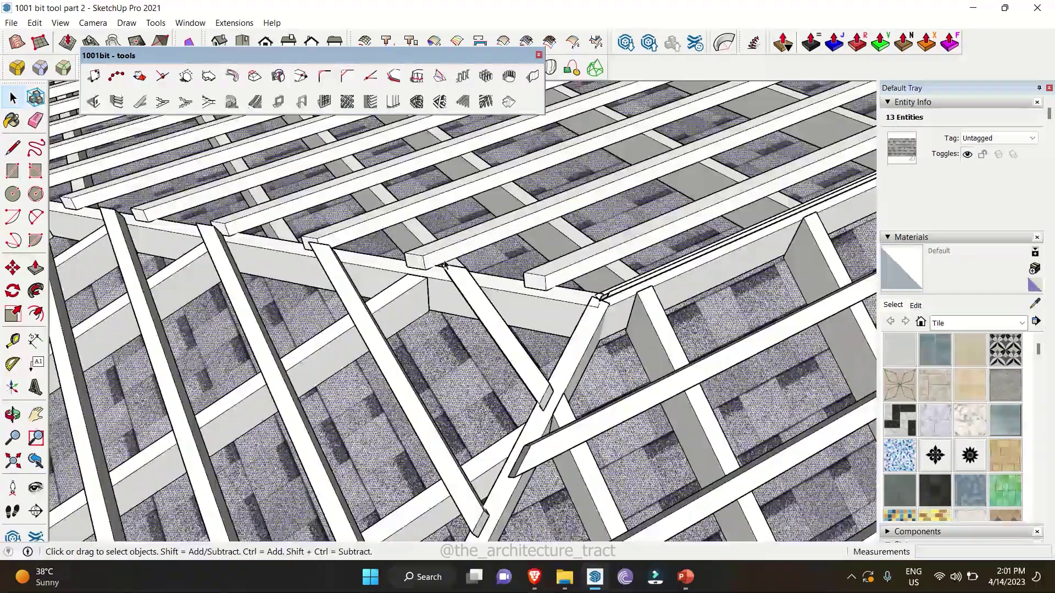
{"action": "middle_click_drag", "start_coordinate": [446, 265], "coordinate": [270, 230]}
{"action": "scroll", "coordinate": [269, 229], "scroll_direction": "up", "scroll_amount": 2}
{"action": "scroll", "coordinate": [269, 230], "scroll_direction": "down", "scroll_amount": 5}
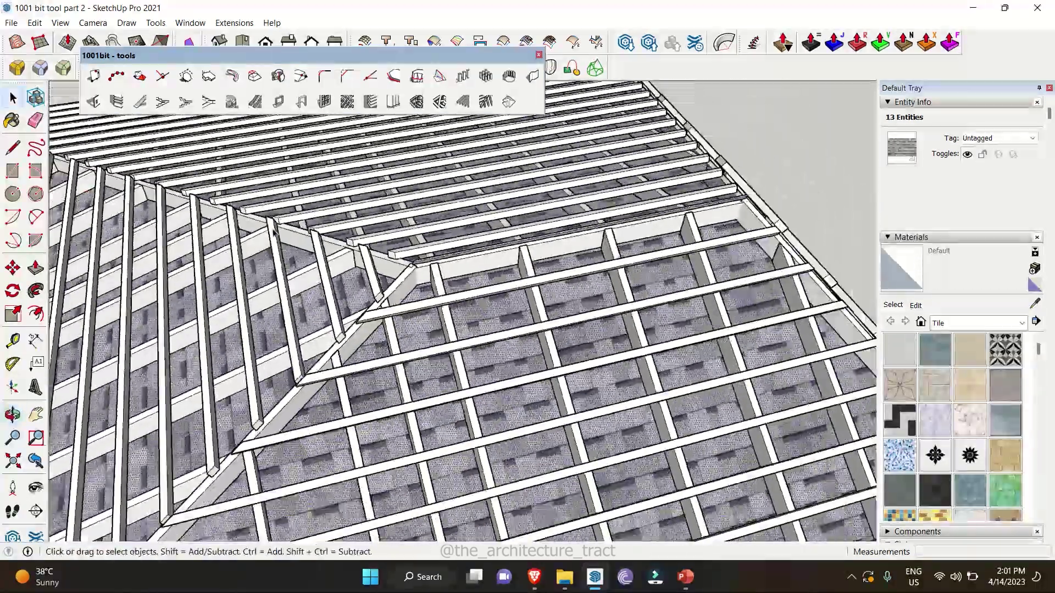
{"action": "scroll", "coordinate": [467, 278], "scroll_direction": "up", "scroll_amount": 10}
{"action": "left_click", "coordinate": [467, 279]}
{"action": "middle_click_drag", "start_coordinate": [468, 278], "coordinate": [438, 286]}
{"action": "scroll", "coordinate": [438, 286], "scroll_direction": "up", "scroll_amount": 3}
{"action": "scroll", "coordinate": [437, 286], "scroll_direction": "down", "scroll_amount": 2}
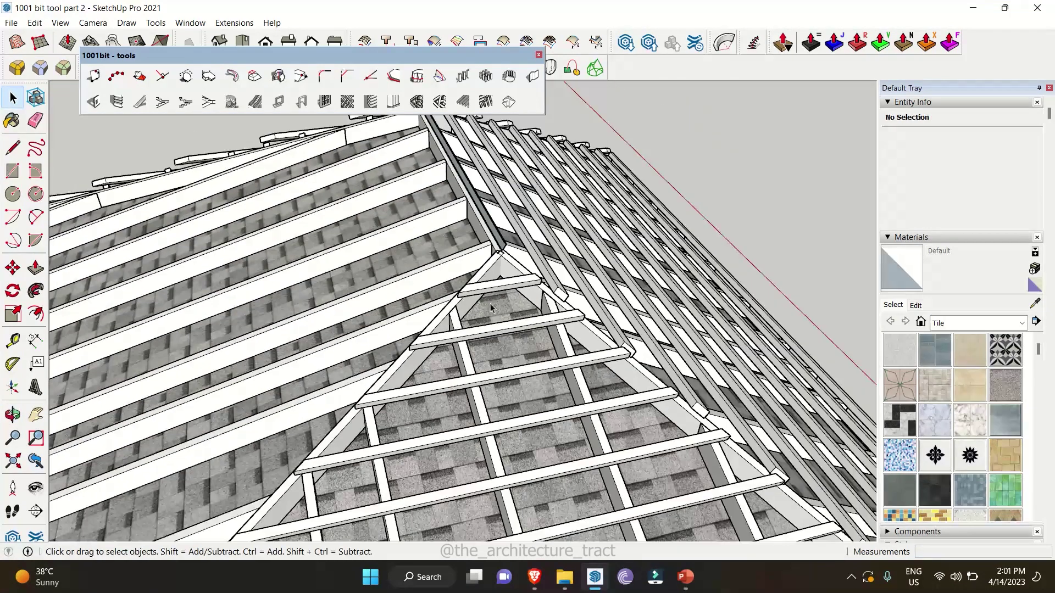
{"action": "scroll", "coordinate": [497, 295], "scroll_direction": "down", "scroll_amount": 2}
{"action": "middle_click_drag", "start_coordinate": [358, 253], "coordinate": [351, 256]}
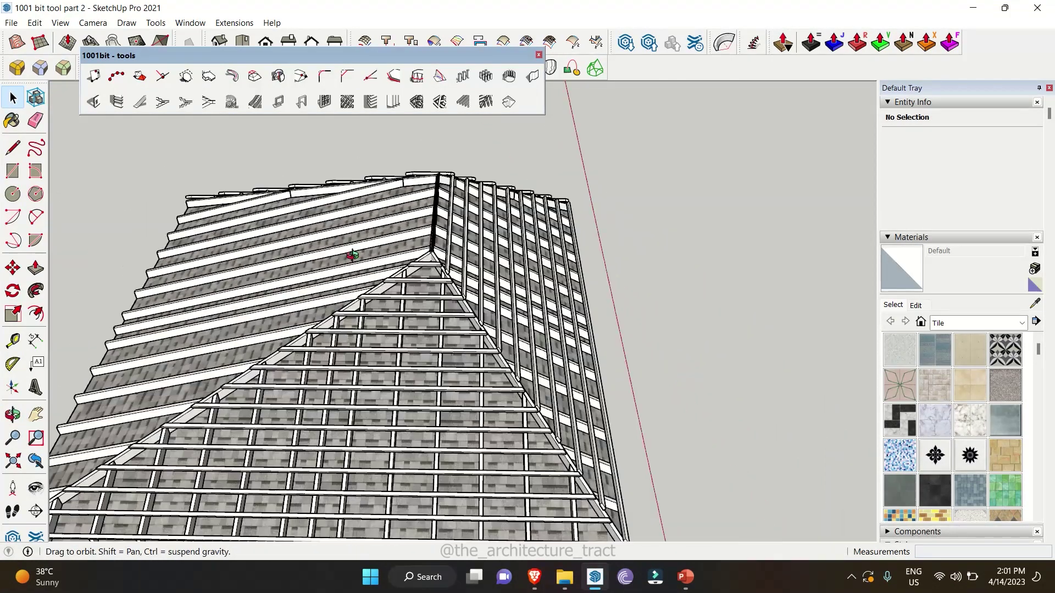
{"action": "scroll", "coordinate": [352, 256], "scroll_direction": "down", "scroll_amount": 3}
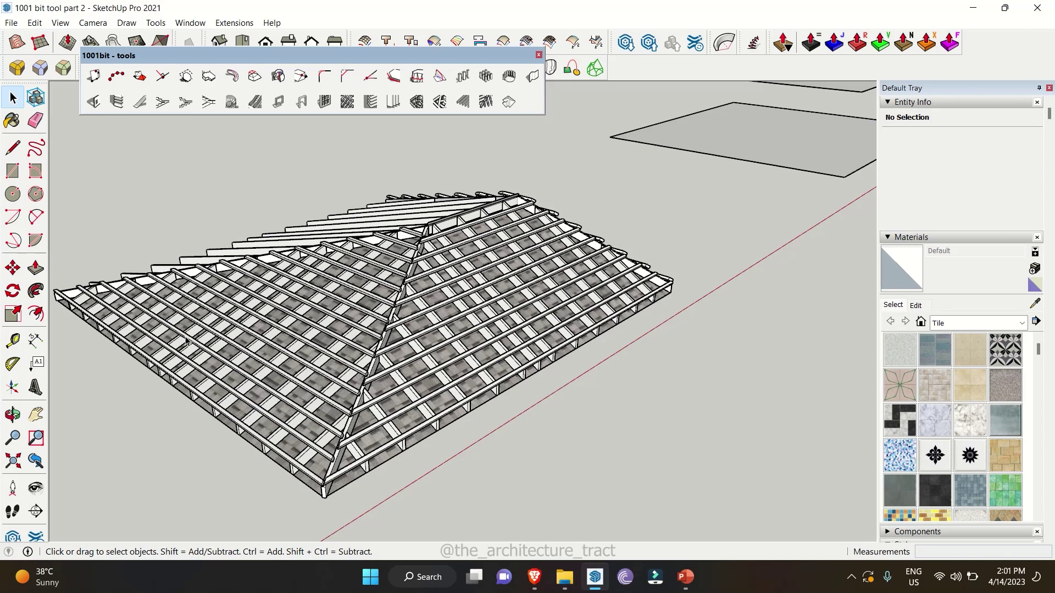
Set the hip roof pitch to 35 with a 1000 mm overhang and try to create the roof without a face selected.
{"action": "scroll", "coordinate": [426, 265], "scroll_direction": "down", "scroll_amount": 5}
{"action": "middle_click_drag", "start_coordinate": [426, 266], "coordinate": [141, 336]}
{"action": "scroll", "coordinate": [431, 348], "scroll_direction": "up", "scroll_amount": 4}
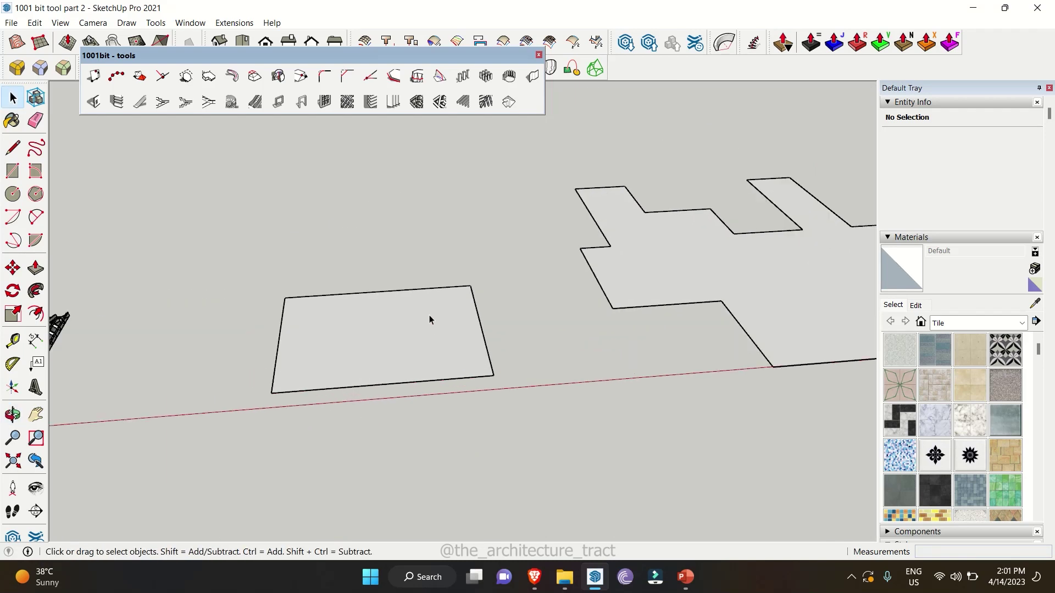
{"action": "scroll", "coordinate": [430, 316], "scroll_direction": "up", "scroll_amount": 1}
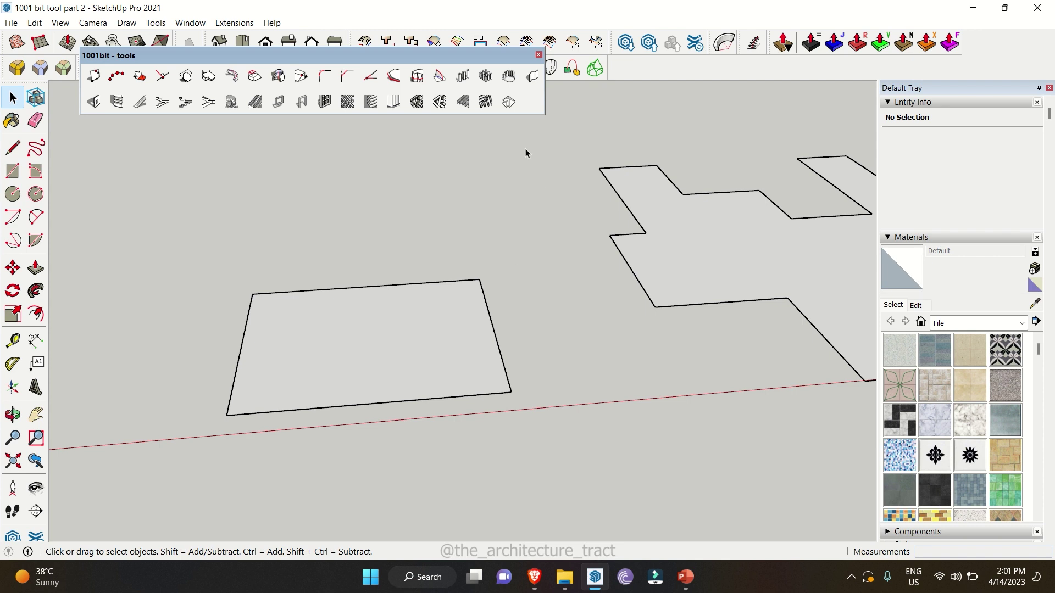
{"action": "left_click", "coordinate": [510, 103]}
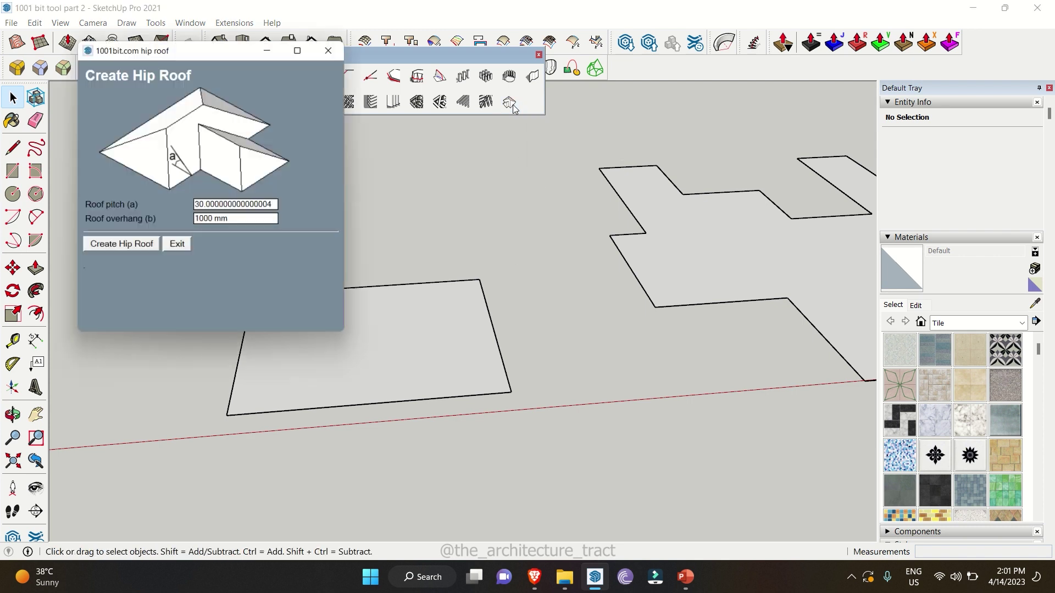
{"action": "double_click", "coordinate": [211, 207]}
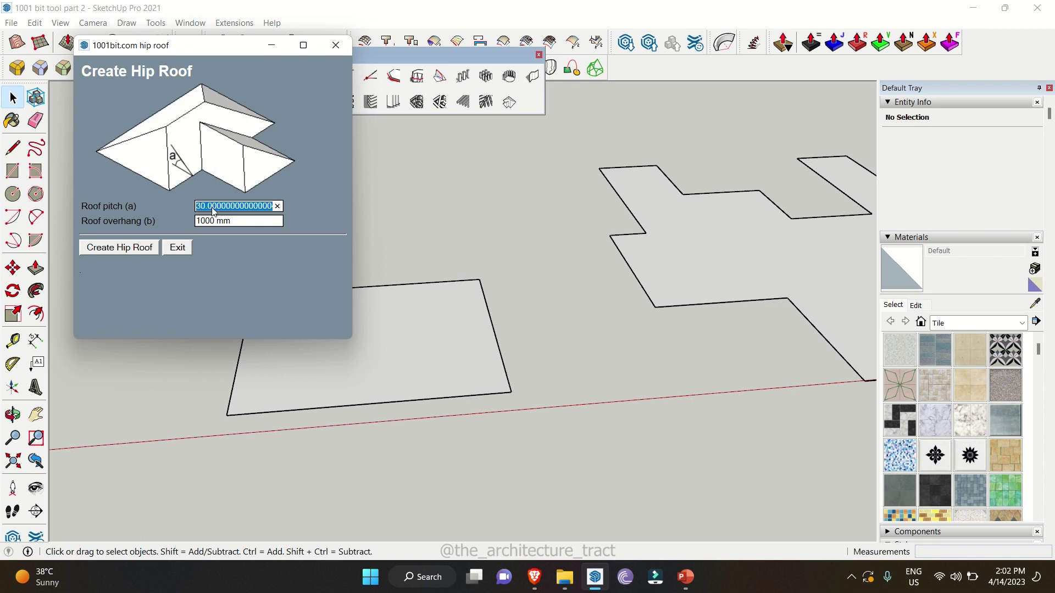
{"action": "type", "text": "35"}
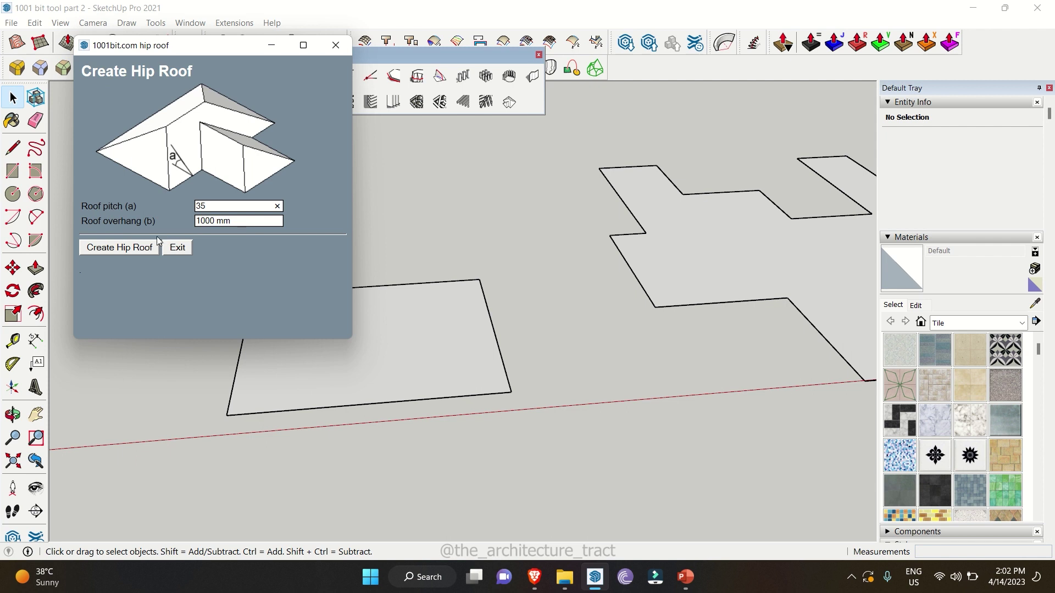
{"action": "left_click", "coordinate": [119, 247]}
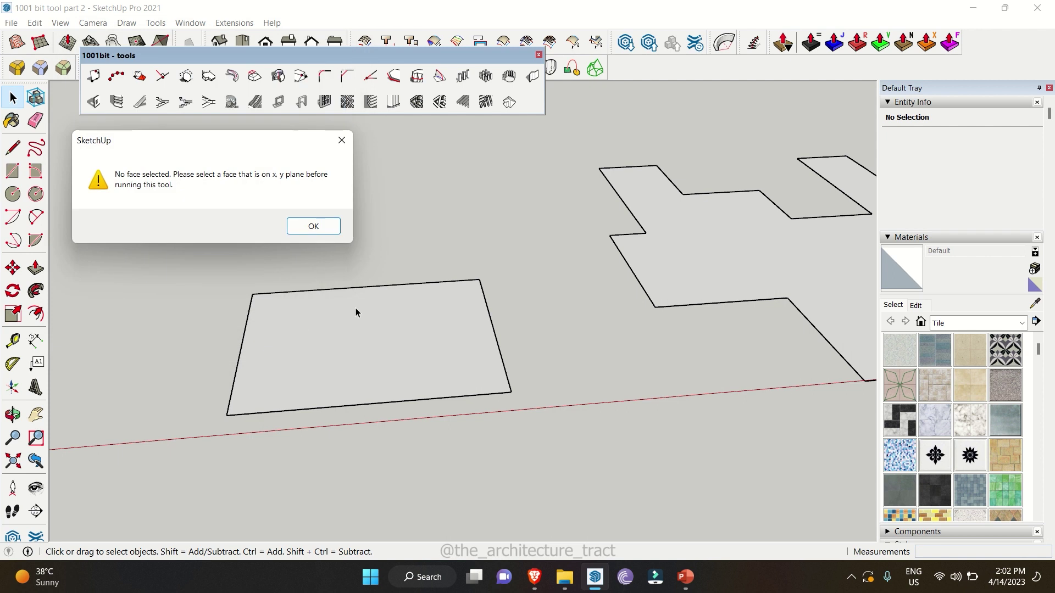
{"action": "left_click", "coordinate": [313, 226]}
Create a hip roof with pitch 35 and a 1000 mm overhang on the flat rectangular face.
{"action": "left_click", "coordinate": [330, 349]}
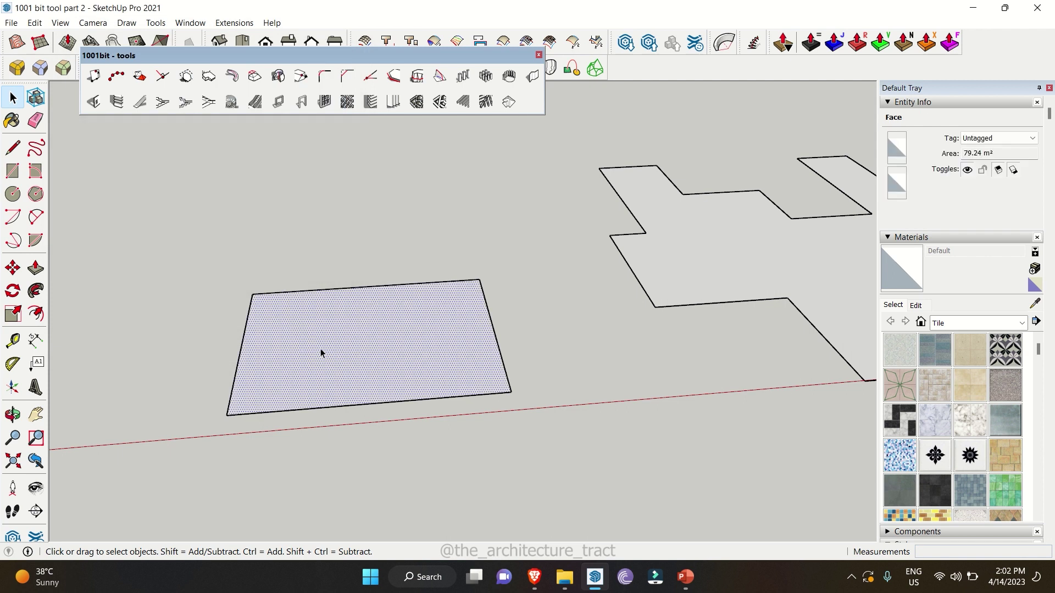
{"action": "left_click", "coordinate": [499, 104]}
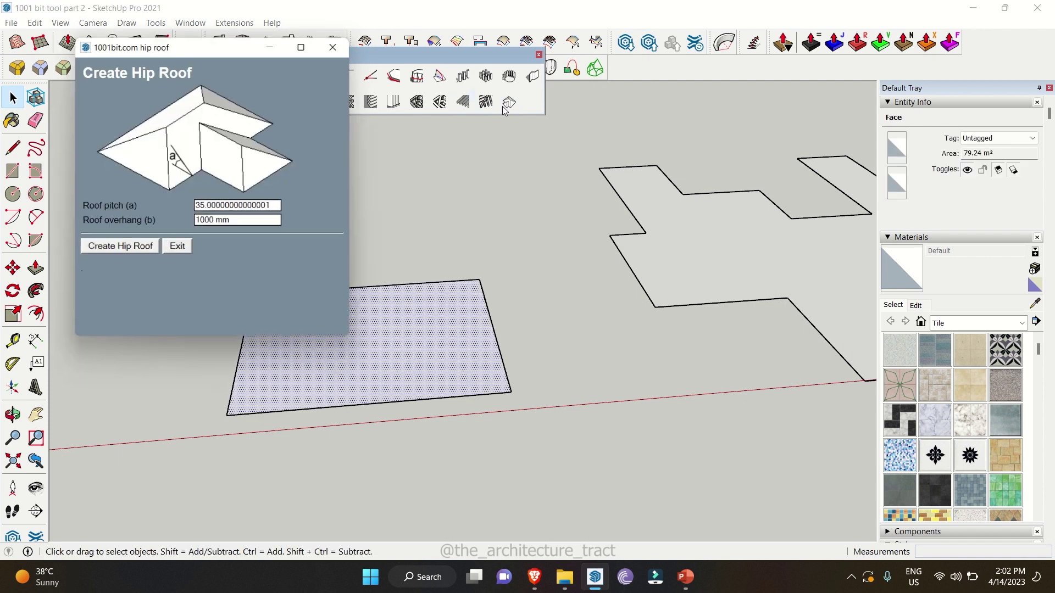
{"action": "left_click", "coordinate": [150, 248]}
{"action": "middle_click_drag", "start_coordinate": [148, 250], "coordinate": [341, 265]}
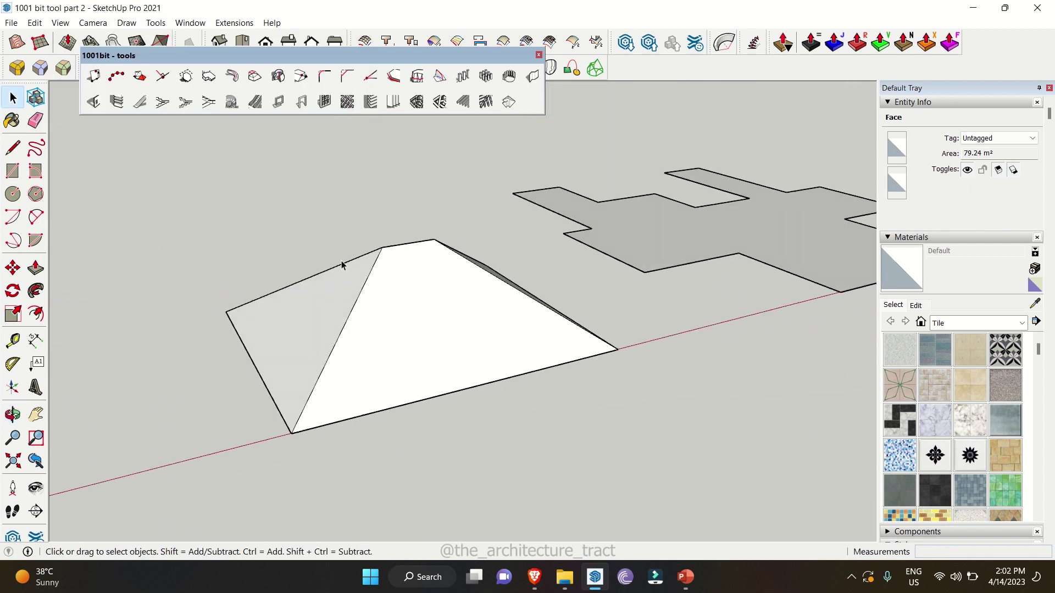
Create a hip roof with pitch 20 and a 450 mm overhang on the irregular multi-winged face.
{"action": "scroll", "coordinate": [344, 350], "scroll_direction": "down", "scroll_amount": 3}
{"action": "middle_click_drag", "start_coordinate": [299, 356], "coordinate": [408, 388]}
{"action": "scroll", "coordinate": [289, 346], "scroll_direction": "up", "scroll_amount": 3}
{"action": "scroll", "coordinate": [176, 315], "scroll_direction": "down", "scroll_amount": 3}
{"action": "scroll", "coordinate": [463, 368], "scroll_direction": "up", "scroll_amount": 4}
{"action": "scroll", "coordinate": [442, 440], "scroll_direction": "down", "scroll_amount": 1}
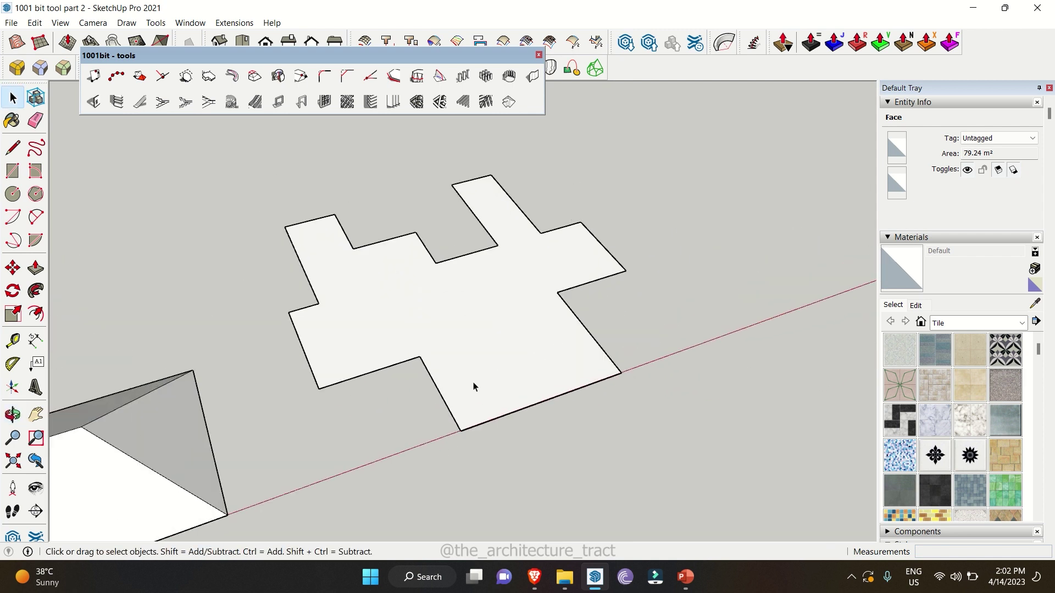
{"action": "left_click", "coordinate": [488, 361]}
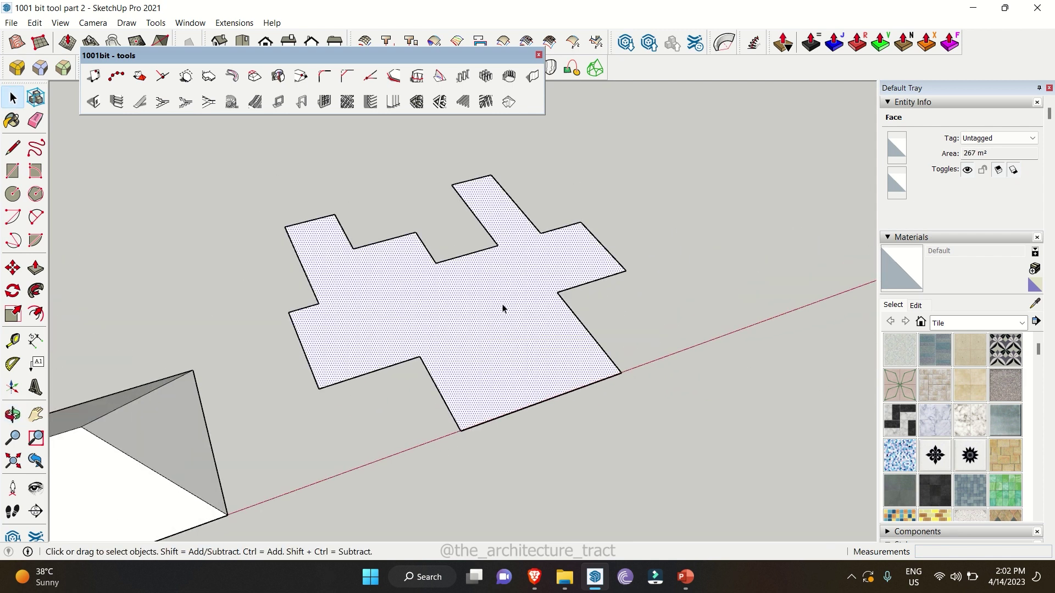
{"action": "left_click", "coordinate": [510, 106]}
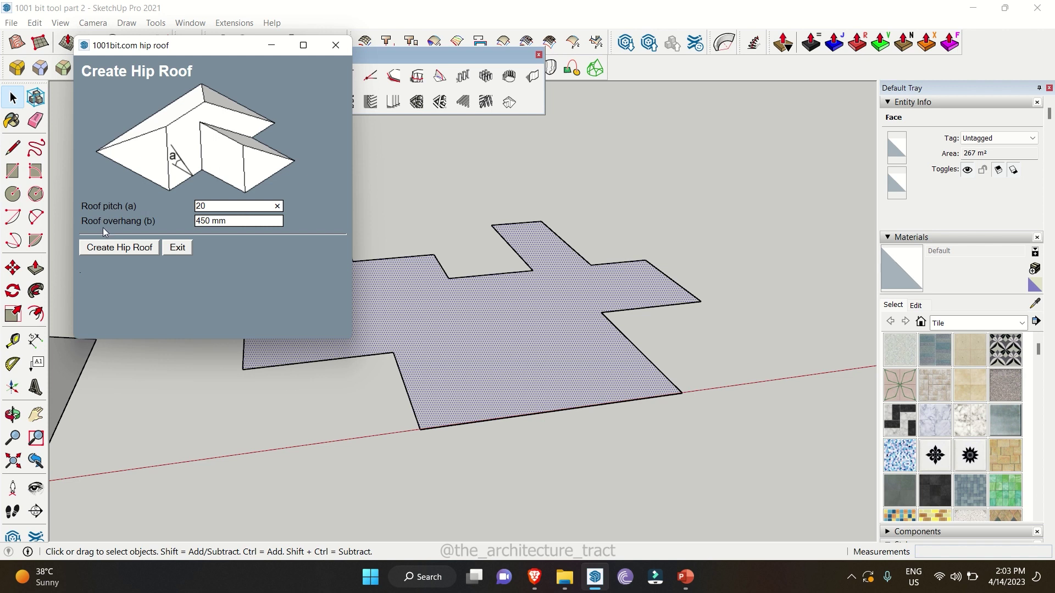
{"action": "key", "text": "Tab"}
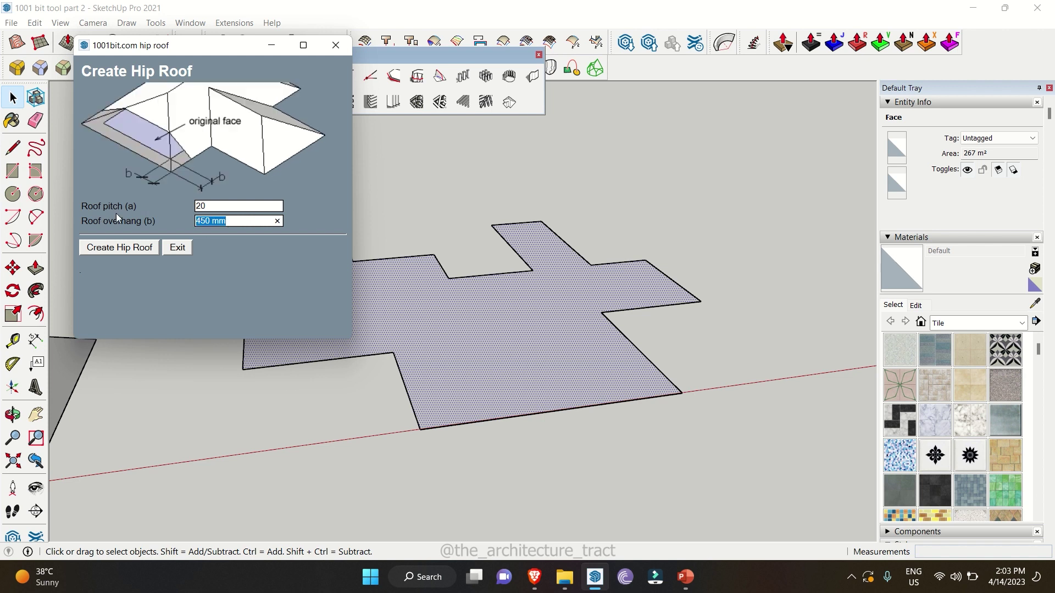
{"action": "left_click", "coordinate": [110, 249]}
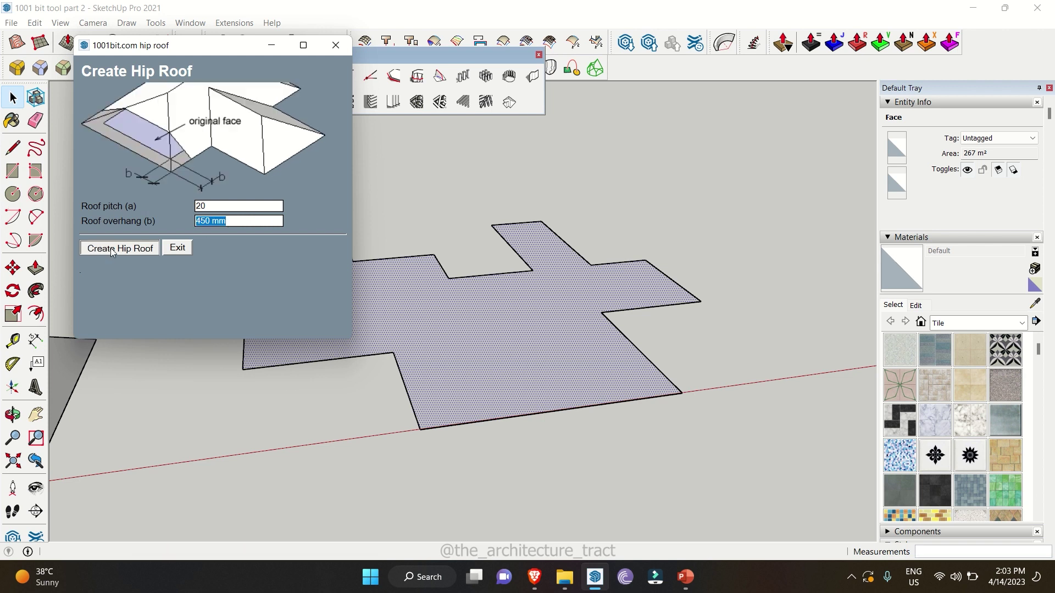
Review the finished hip roofs and the other models along the red axis from several angles.
{"action": "middle_click_drag", "start_coordinate": [329, 342], "coordinate": [220, 332]}
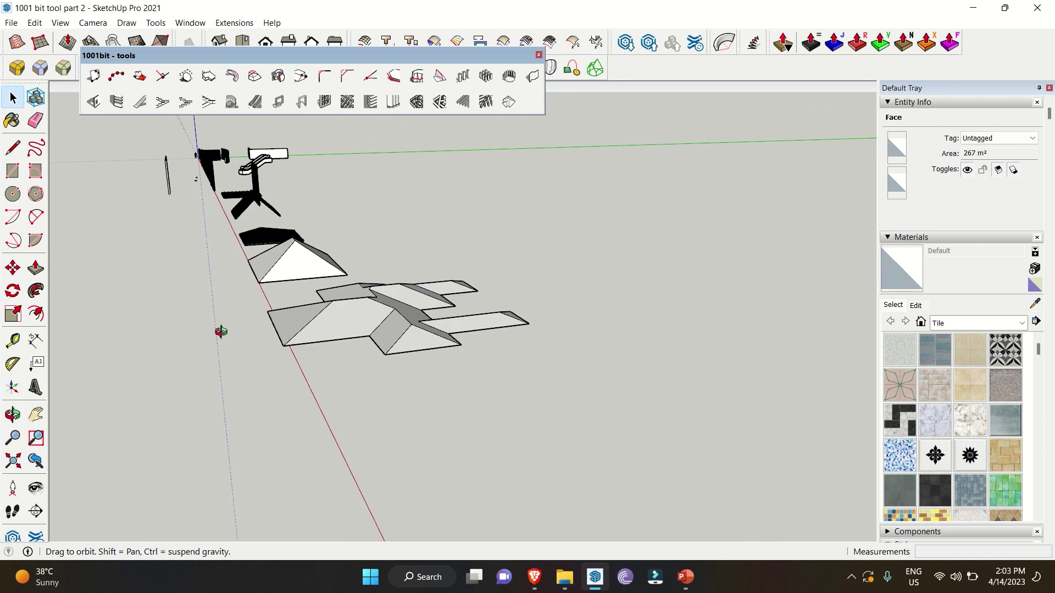
{"action": "scroll", "coordinate": [326, 255], "scroll_direction": "up", "scroll_amount": 8}
{"action": "middle_click_drag", "start_coordinate": [326, 254], "coordinate": [370, 288]}
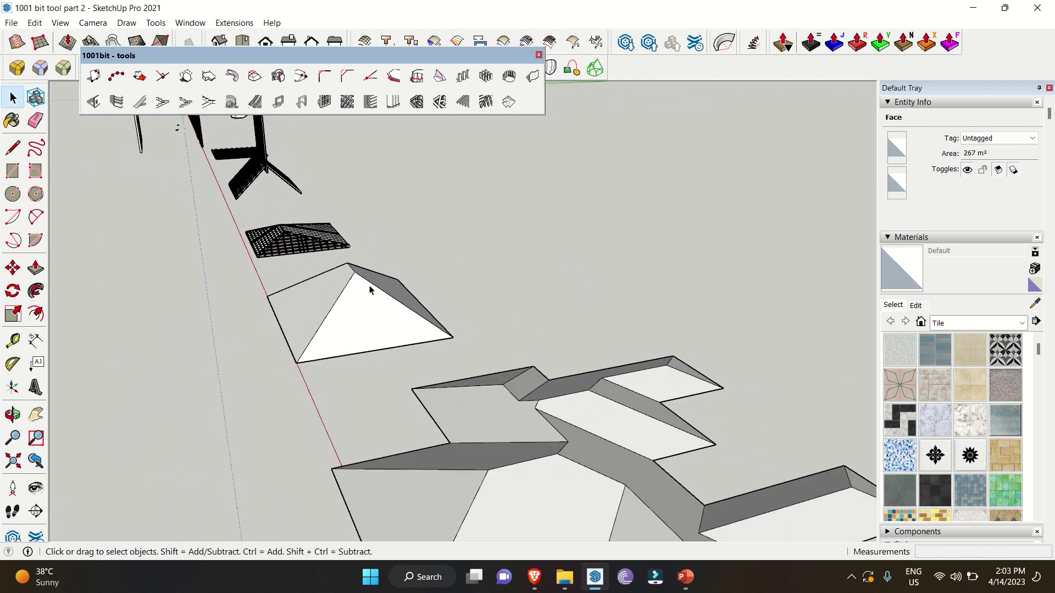
{"action": "scroll", "coordinate": [264, 184], "scroll_direction": "up", "scroll_amount": 3}
{"action": "middle_click_drag", "start_coordinate": [263, 183], "coordinate": [636, 228]}
{"action": "scroll", "coordinate": [665, 307], "scroll_direction": "down", "scroll_amount": 8}
{"action": "scroll", "coordinate": [322, 272], "scroll_direction": "up", "scroll_amount": 3}
{"action": "scroll", "coordinate": [258, 209], "scroll_direction": "up", "scroll_amount": 3}
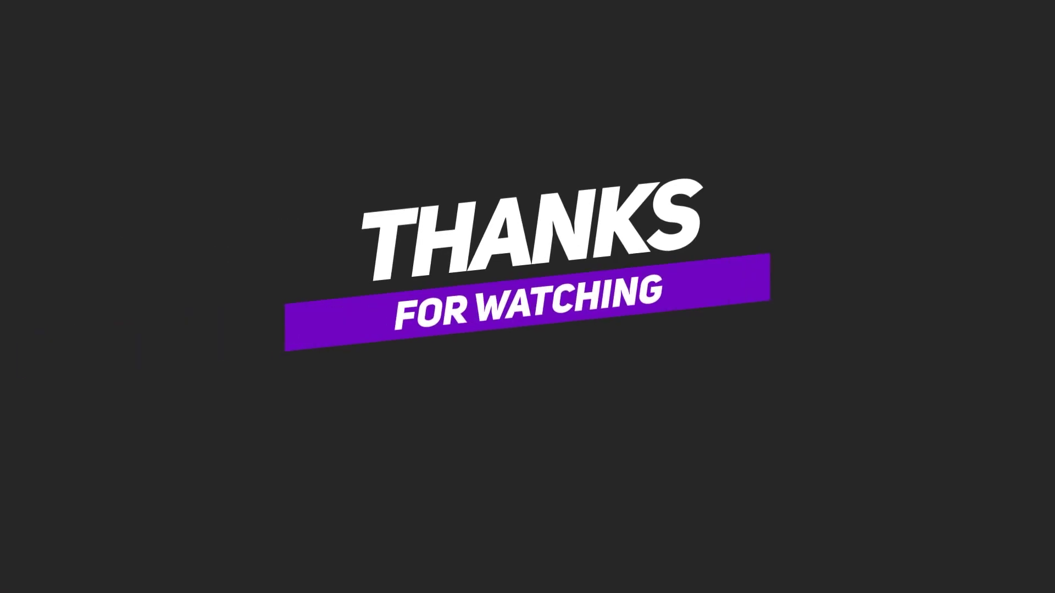